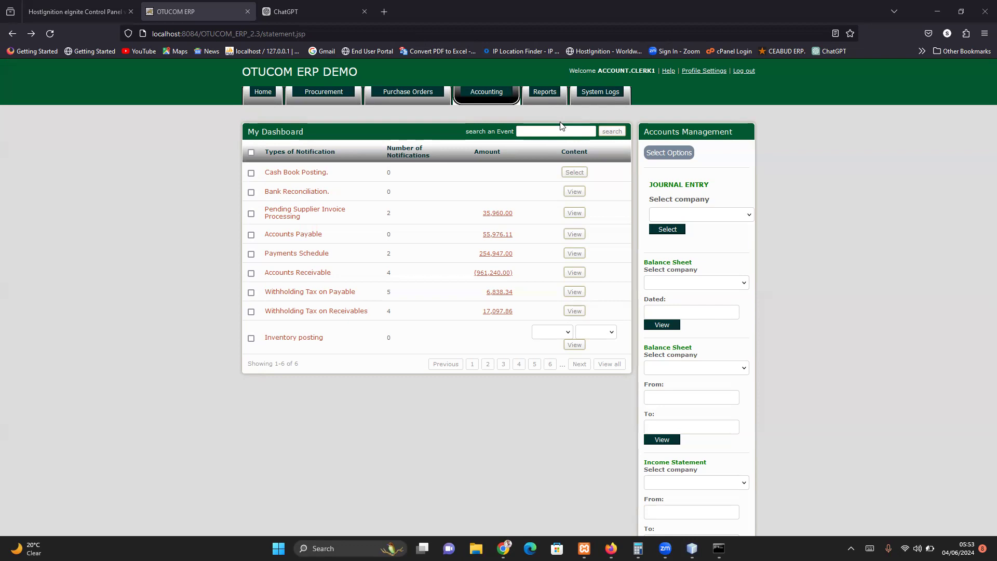
Open the registration form for a new account and choose CEABUD ENGINEARING SERVICES LTD as its company
click(650, 148)
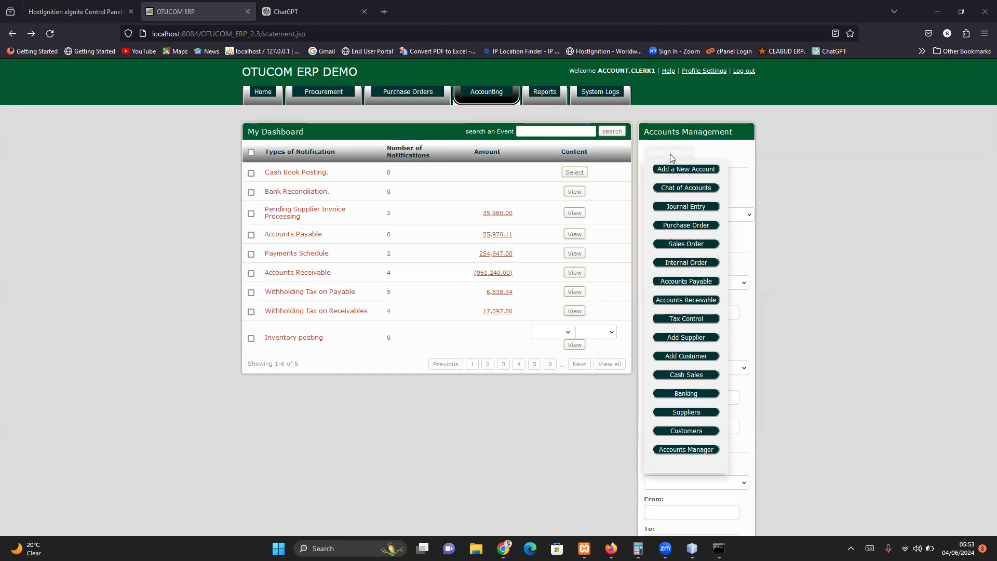
click(676, 170)
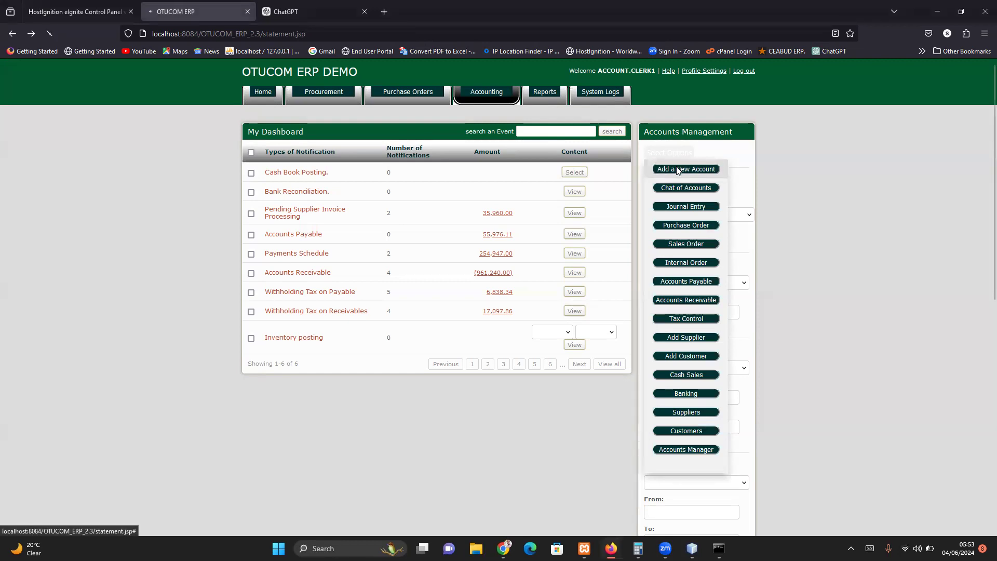
click(410, 186)
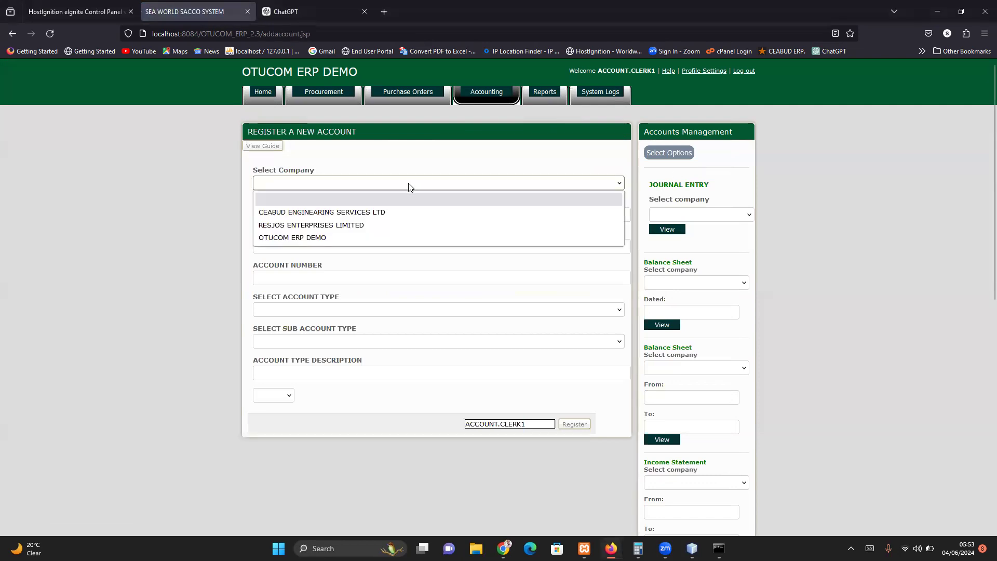
click(320, 214)
Name the new account CRUSHER PLANT ERECTION PILLARS and enter its account number
click(283, 214)
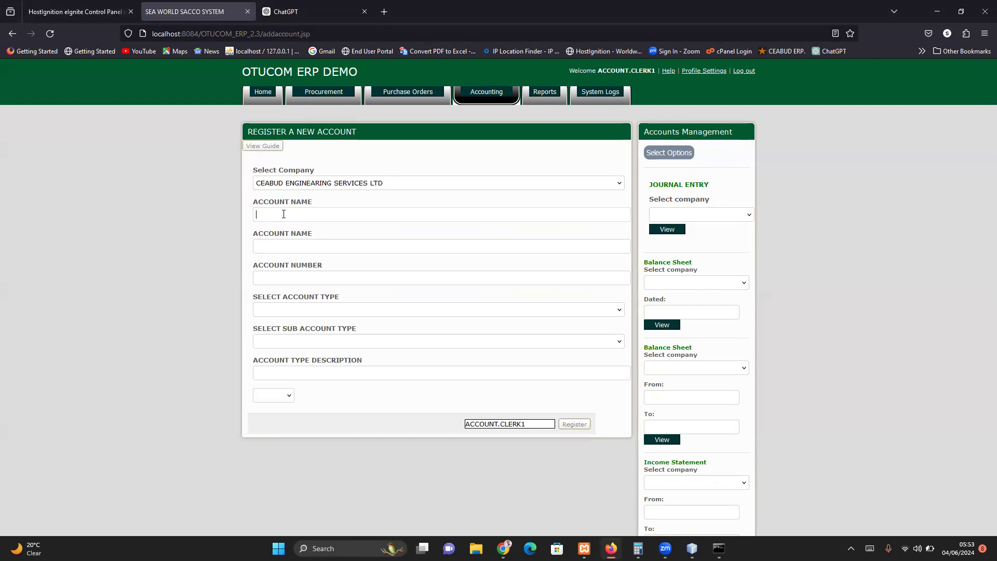
text(CRUSHER PLANT ERECTION PILLARS)
click(325, 244)
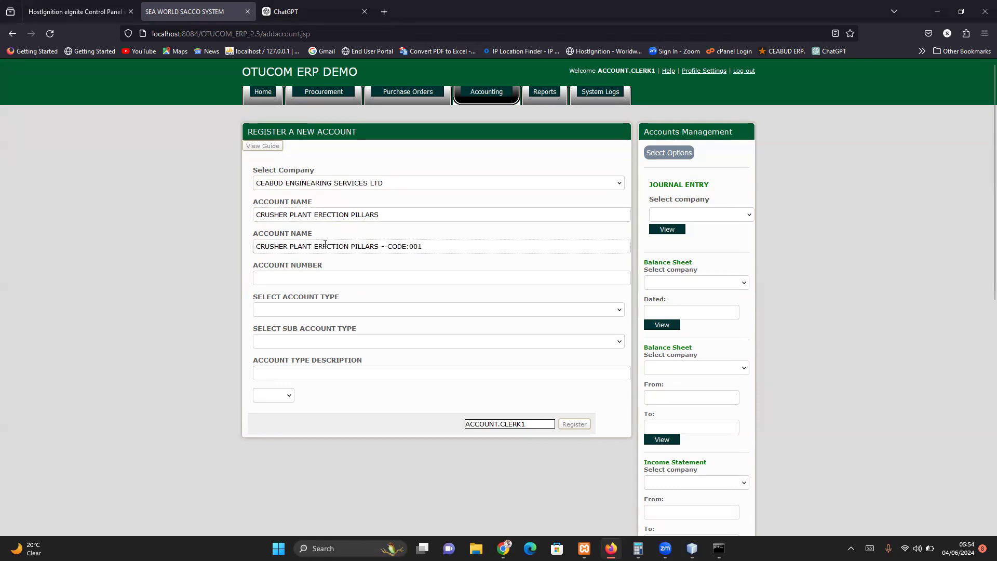
click(323, 278)
text(00)
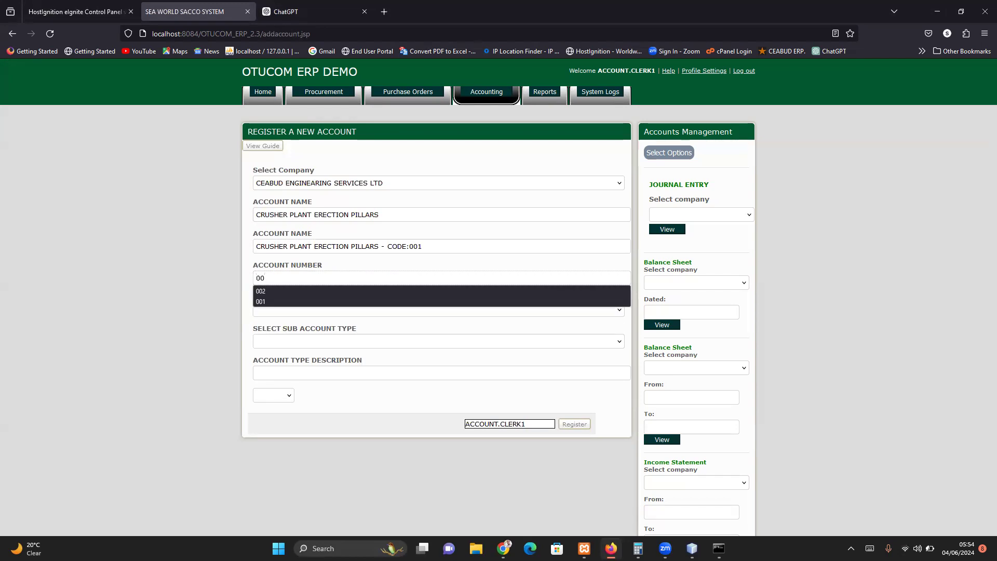
text(1)
Set the account type to Assets and the sub account type to Asset - Non Current Assets, then go to the type description
click(334, 309)
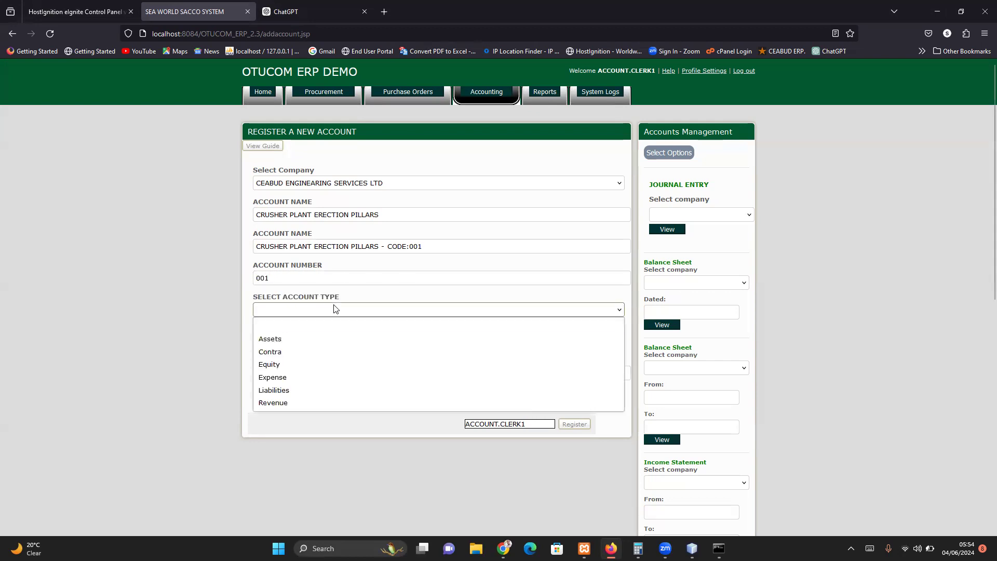
click(269, 340)
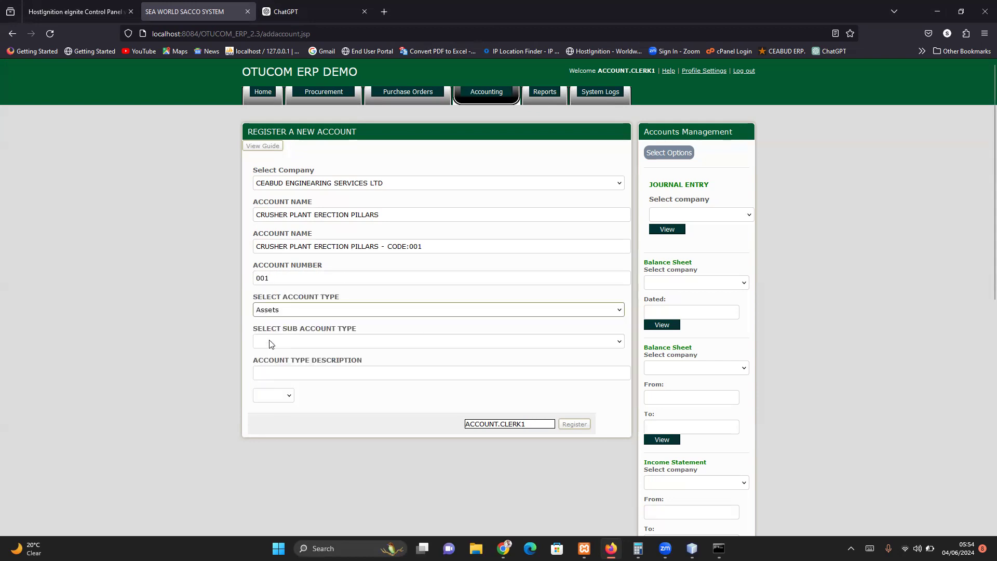
click(377, 342)
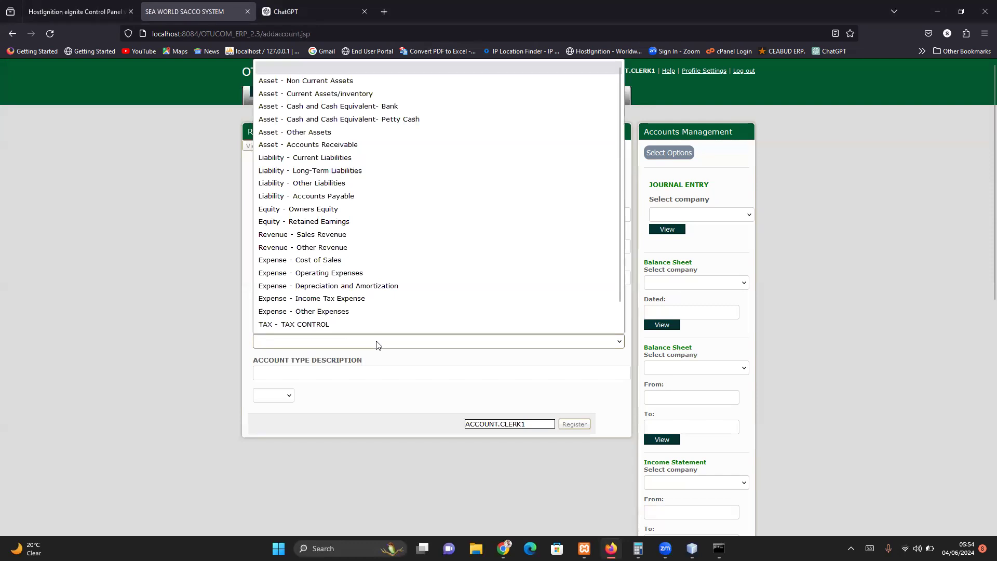
click(319, 83)
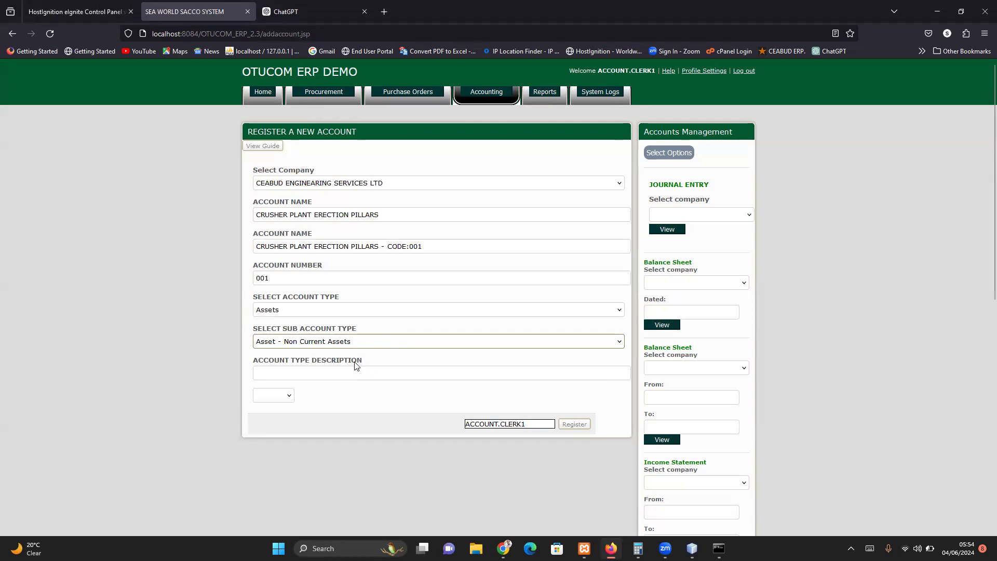
click(332, 369)
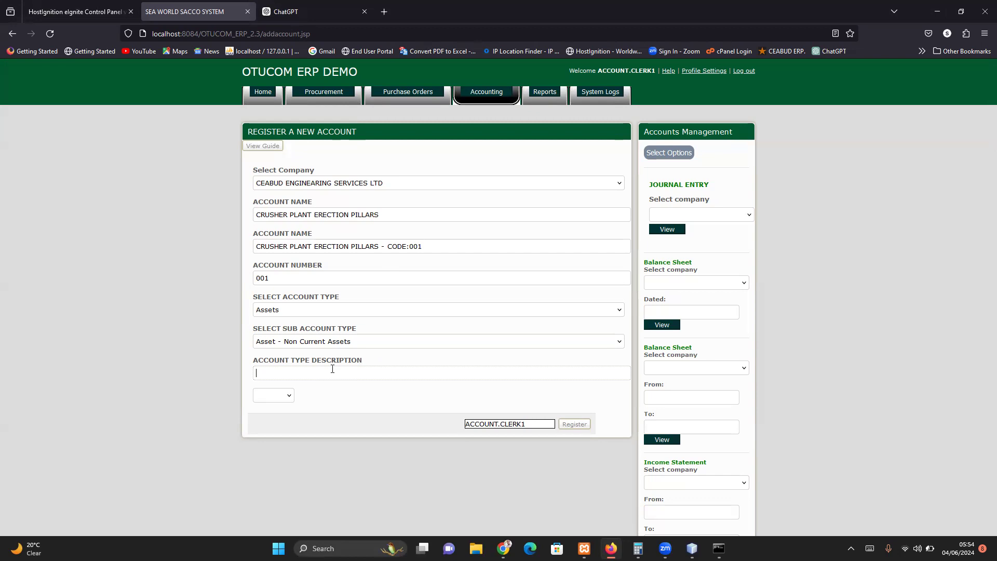
text(CR)
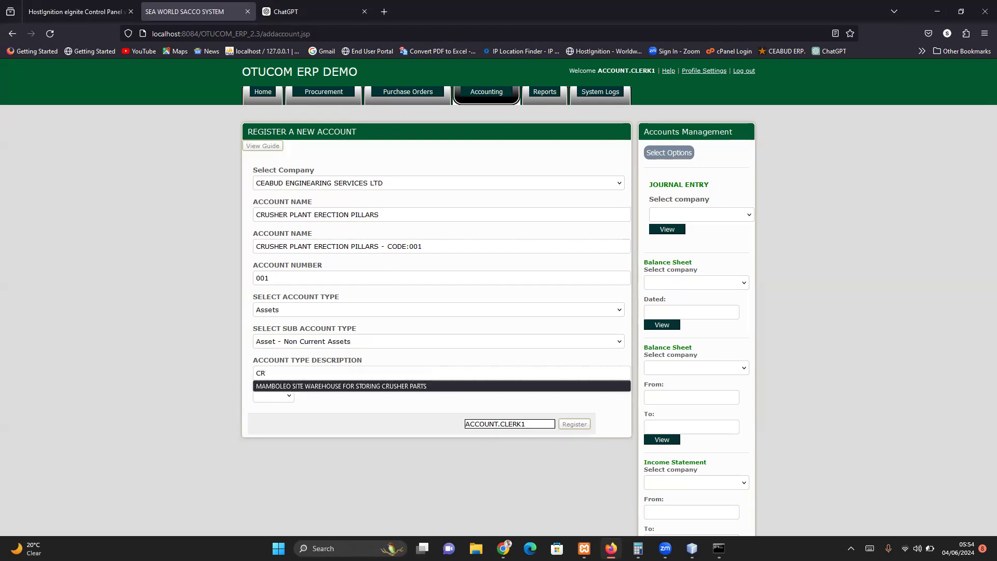
text(USHER)
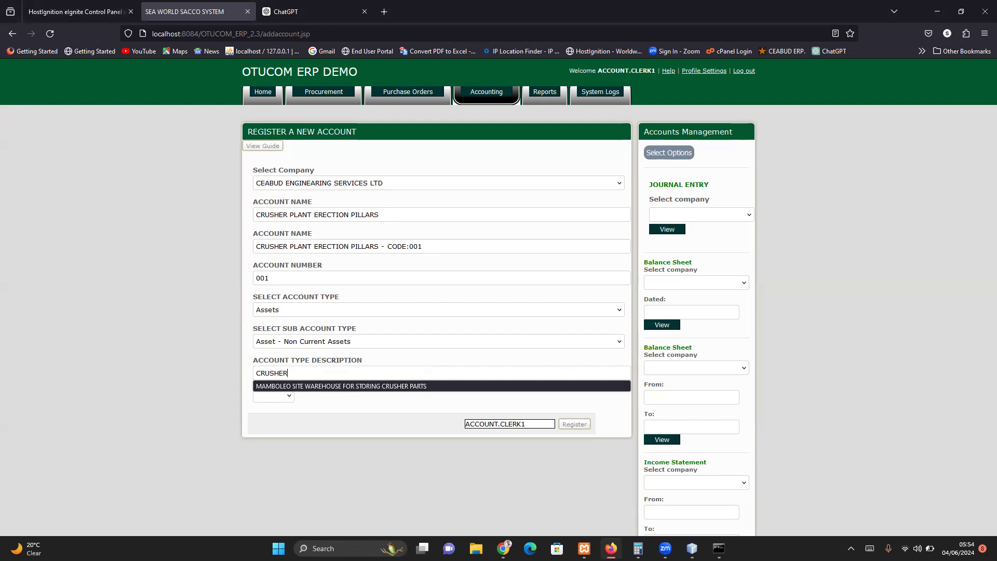
key(BackSpace)
key(BackSpace)
key(BackSpace)
key(BackSpace)
key(BackSpace)
key(BackSpace)
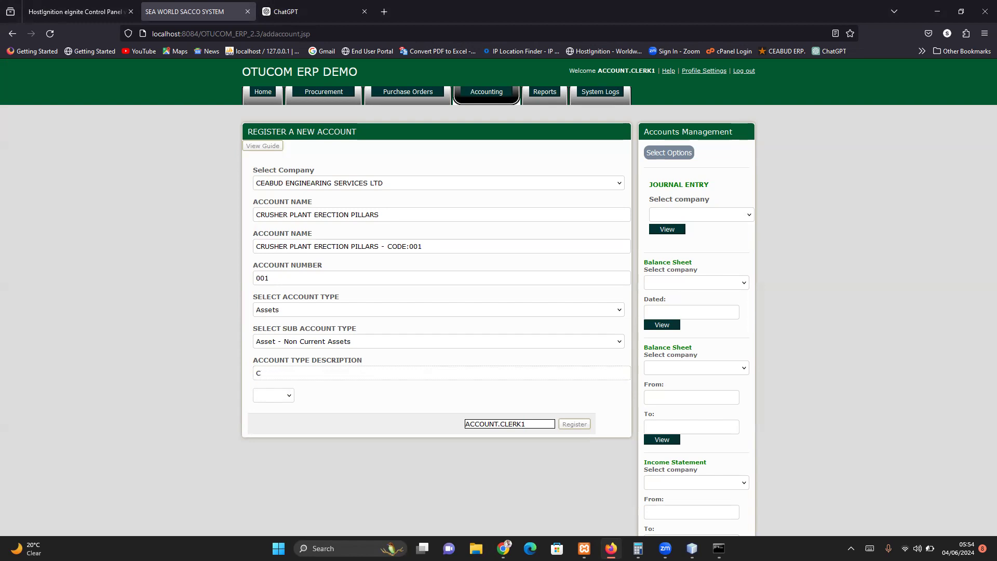
text(O)
key(BackSpace)
key(BackSpace)
Enter ALL COST OF CONSTRUCTION as the account type description
text(ALL COST )
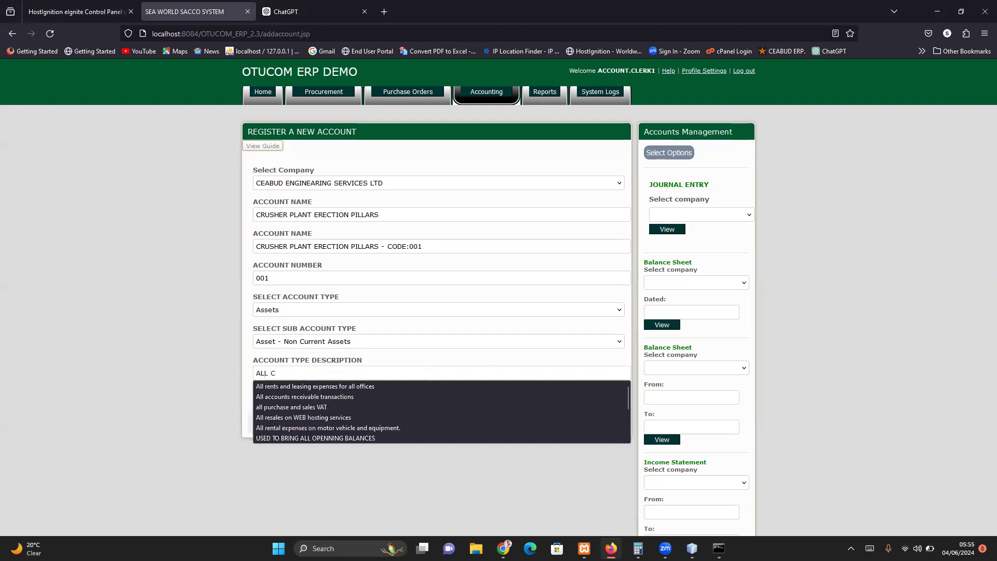
text(OF CON)
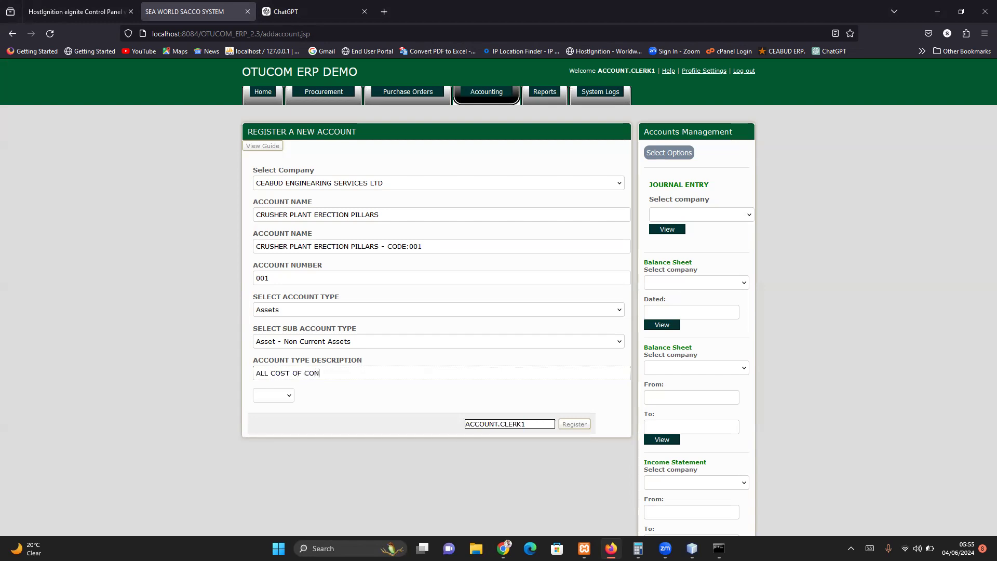
text(STRUCTION)
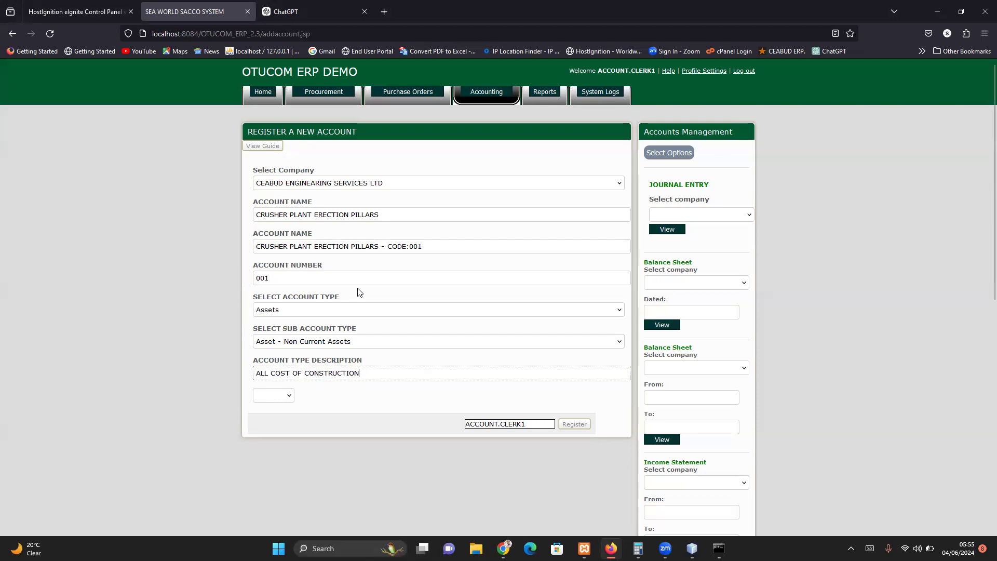
Assign the account to the CEABUD AWASI QUARRY site and register it
click(286, 399)
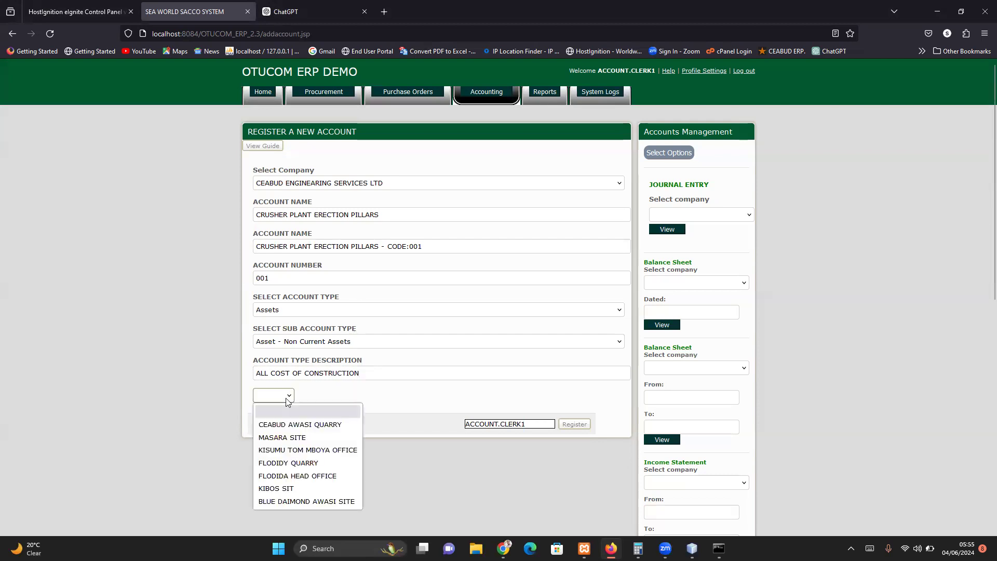
click(315, 425)
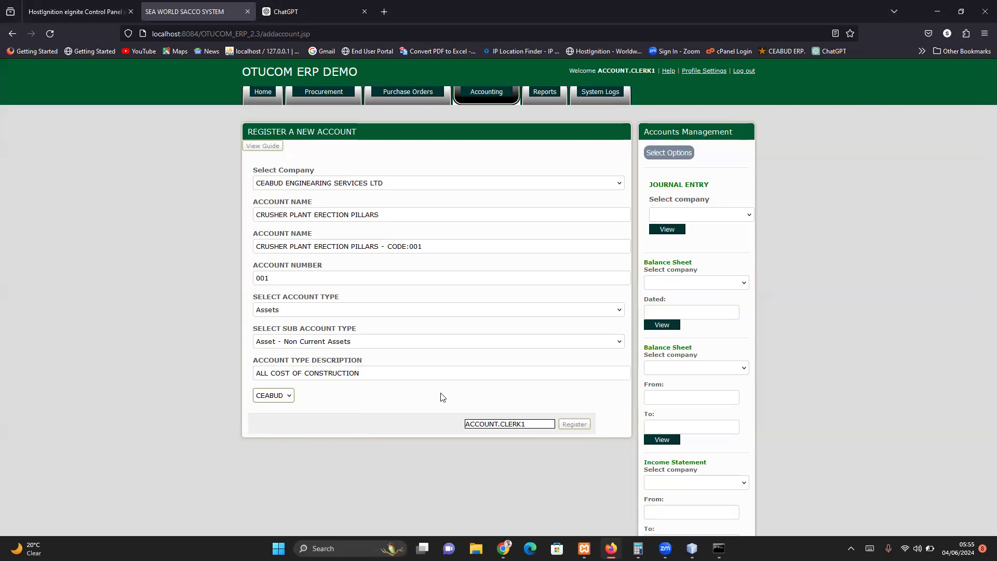
click(575, 426)
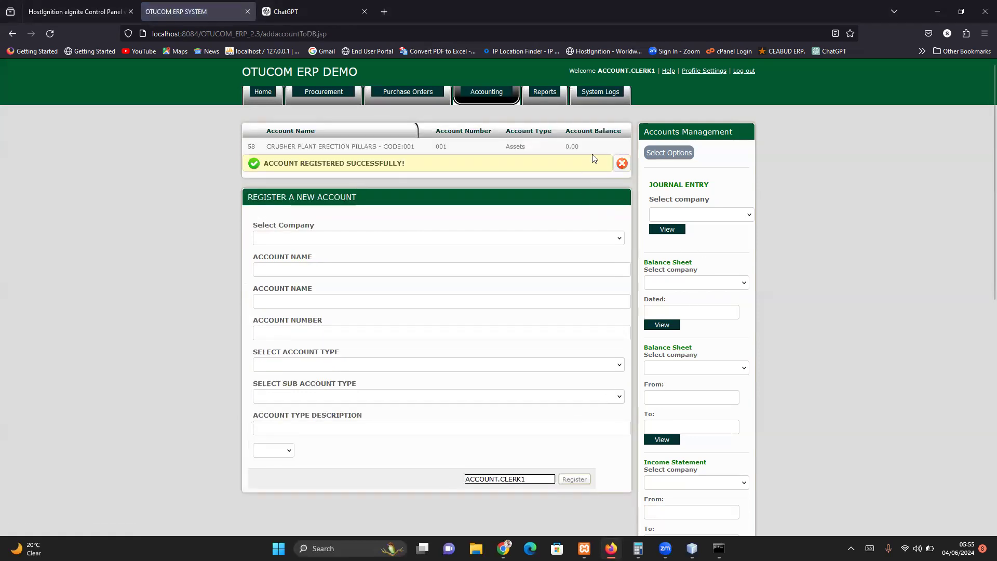
drag(579, 146, 567, 147)
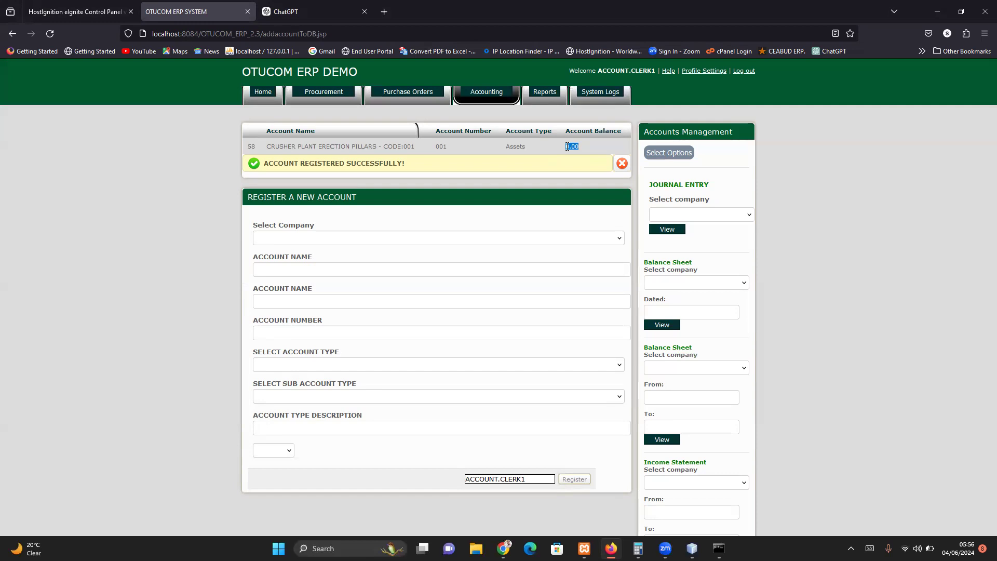
Open cash book posting for CEABUD ENGINEARING SERVICES LTD and choose the Assets: STANCHART BANK - CODE:001 account
click(484, 93)
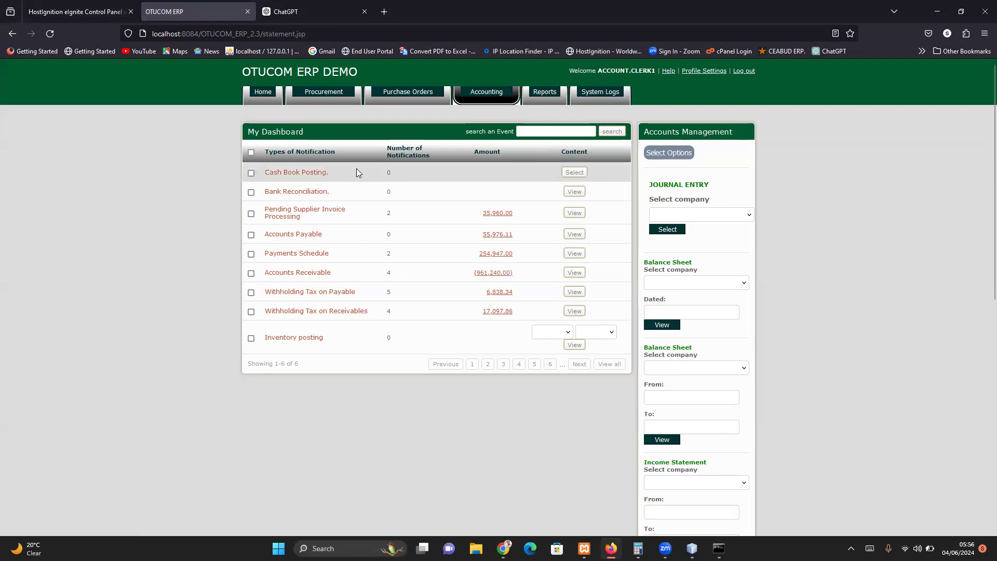
click(575, 172)
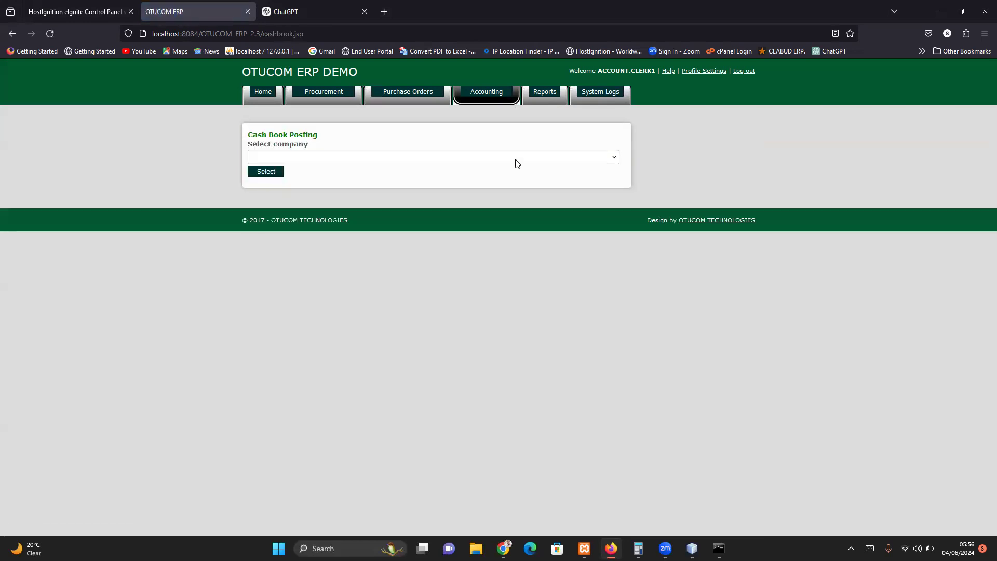
click(514, 161)
click(374, 186)
click(263, 172)
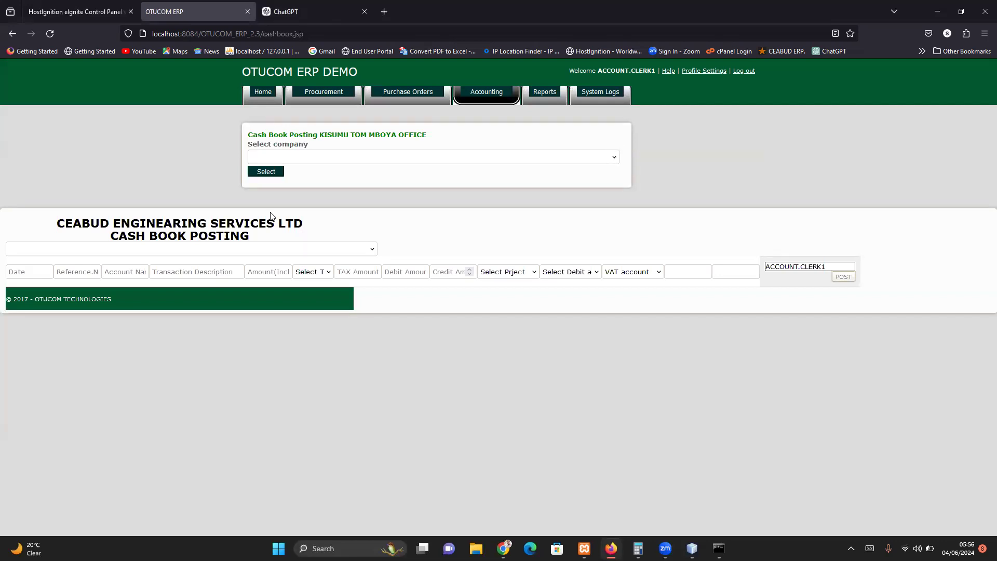
click(356, 253)
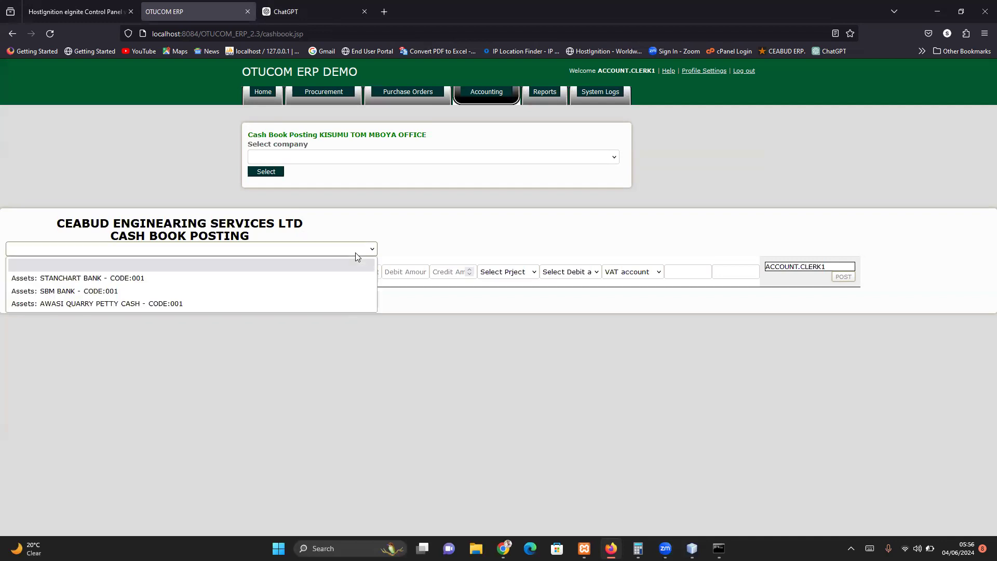
click(108, 277)
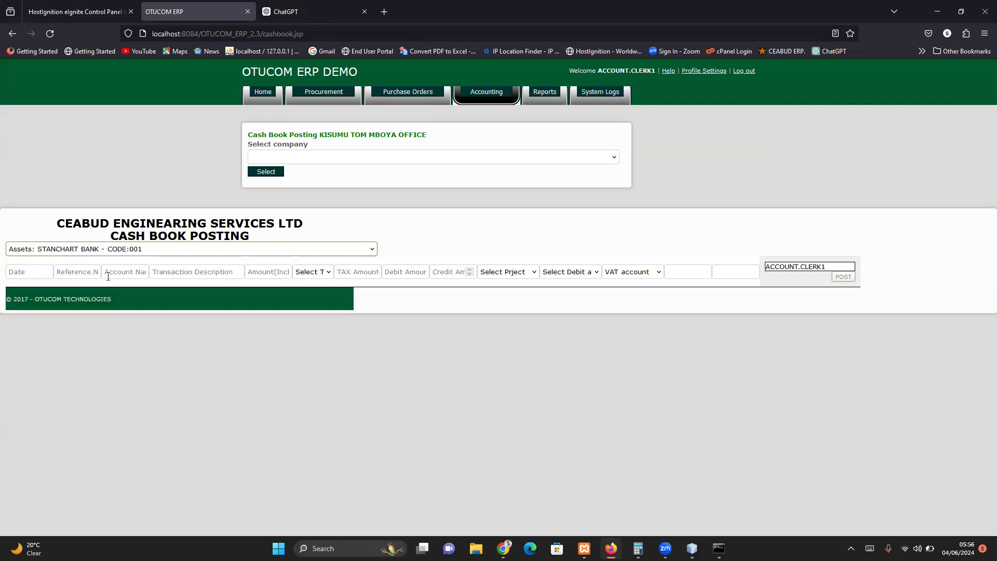
Date the cash book entry 01/10/2023 and give it the reference number 54554
click(22, 275)
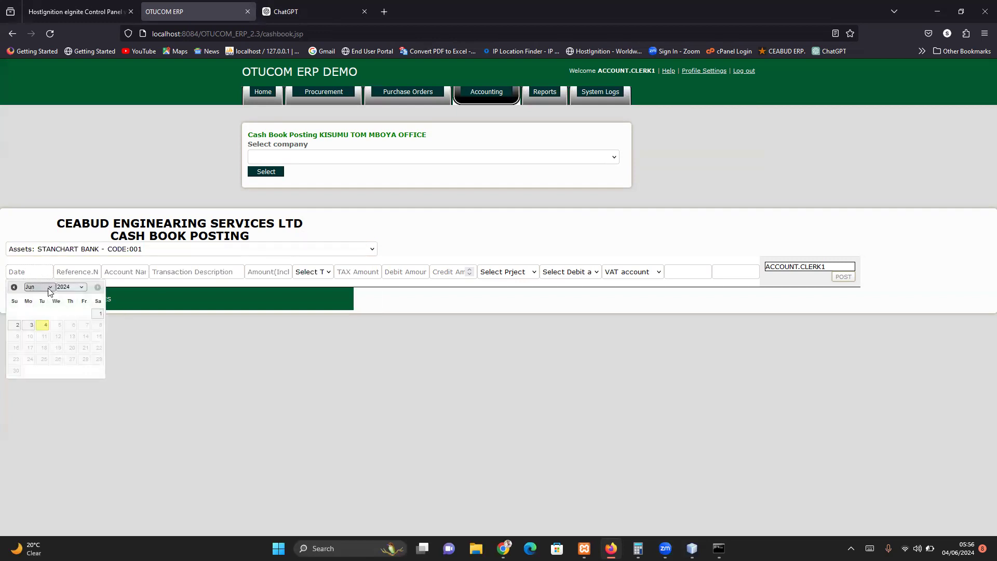
click(70, 288)
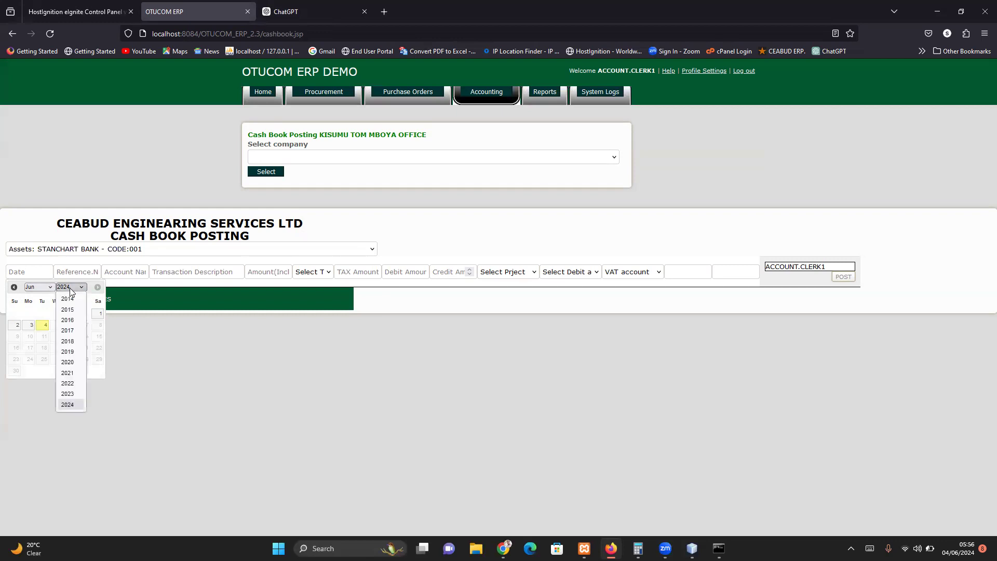
click(68, 394)
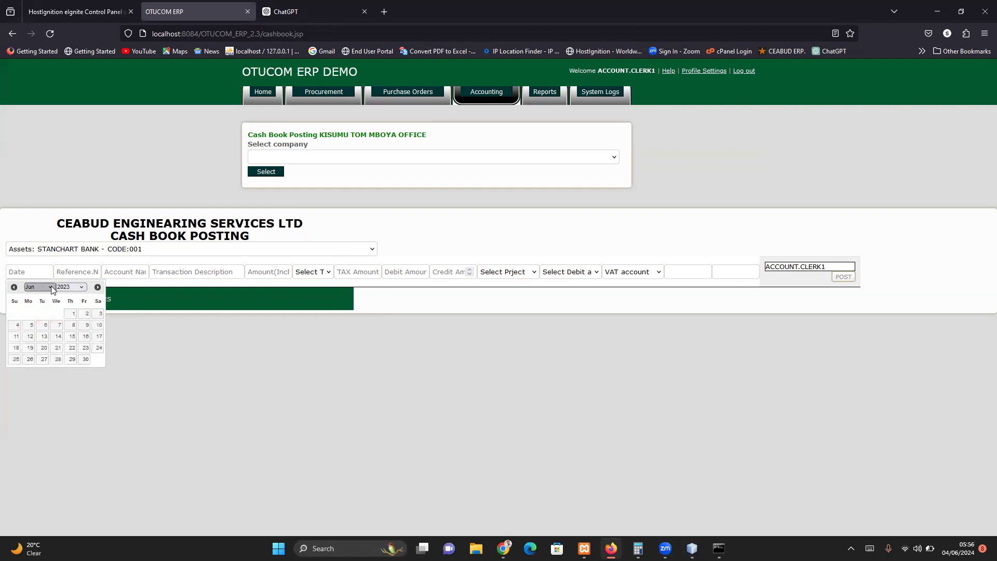
click(39, 288)
click(44, 301)
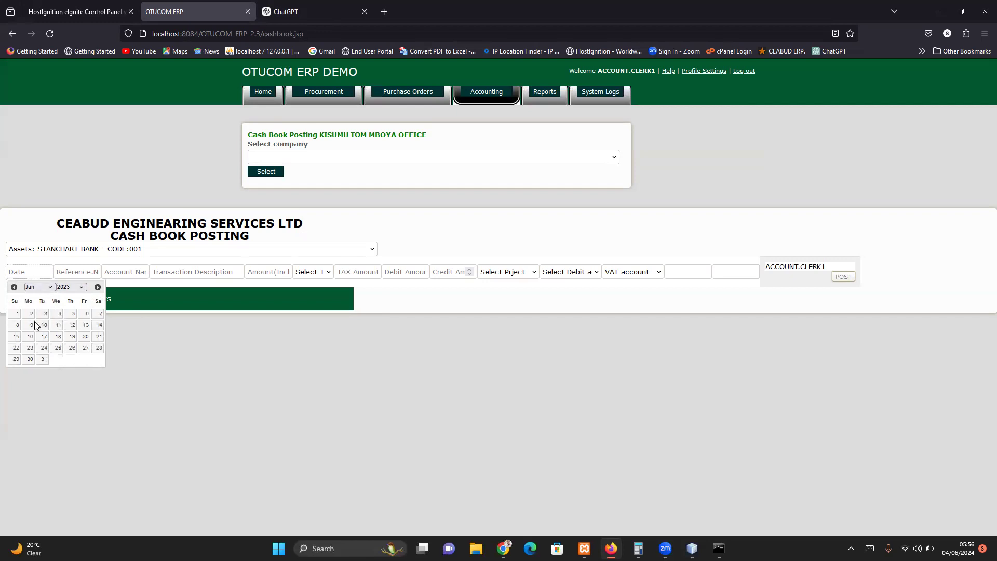
click(43, 327)
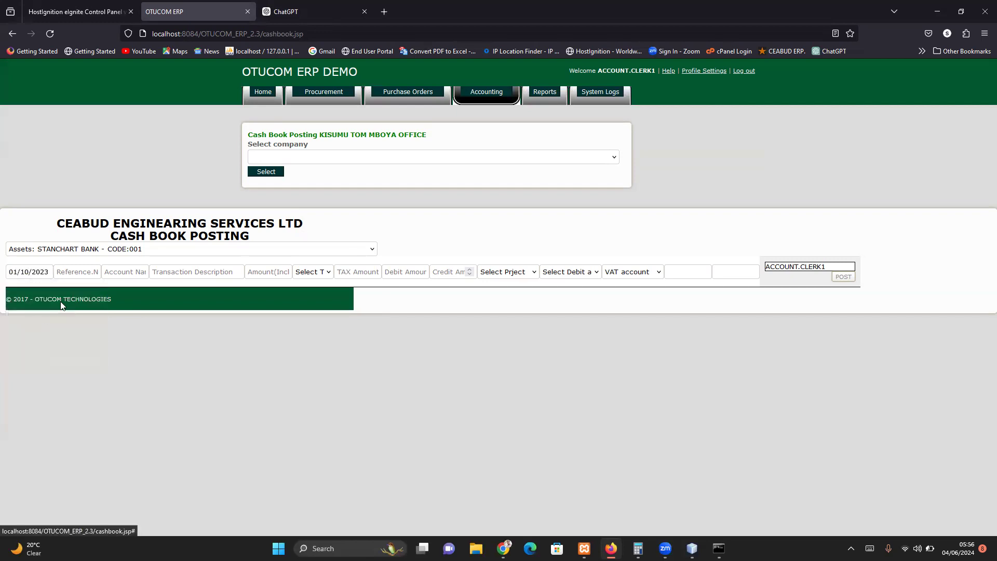
click(77, 274)
text(54554)
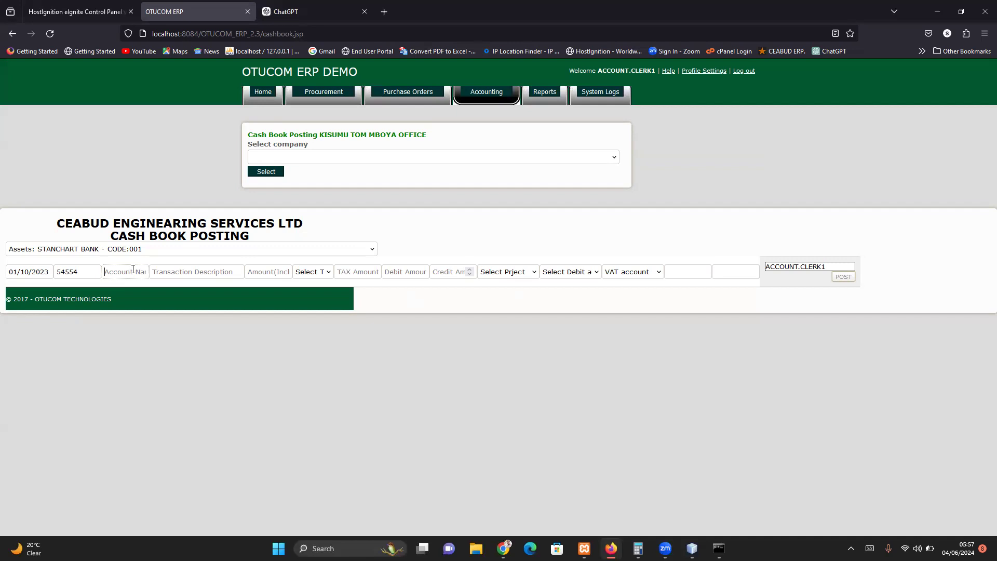
Enter JUMBO HARDWARE as the entry's account name and CEMENT 100 BAGS as the transaction description
text(JUMBO)
text( HARD)
text(WARE)
click(186, 271)
text(CEMENT)
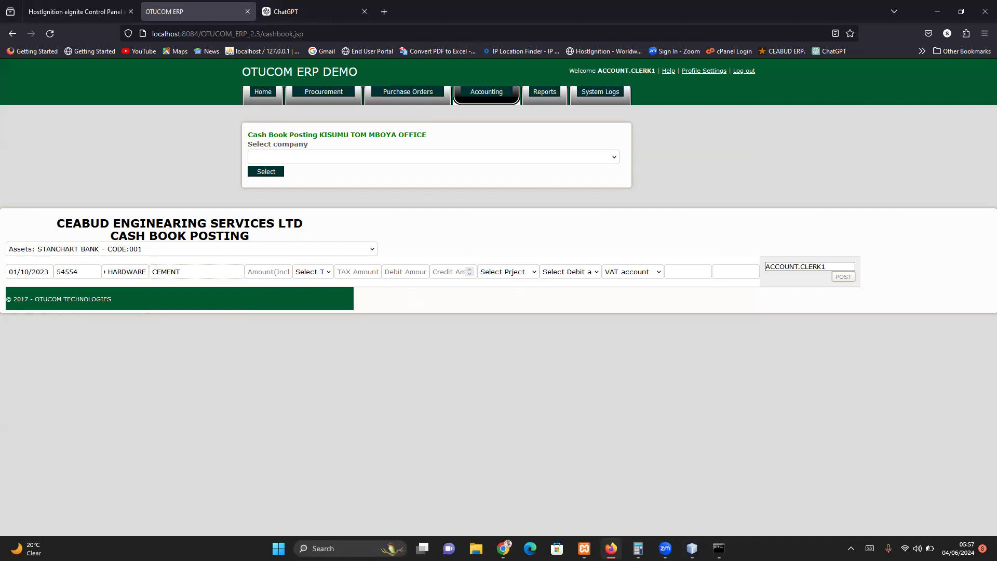
text( 100 BAGS)
Enter 116000 as the tax-inclusive amount, apply 16% VAT, and fill in the calculated tax, debit and credit amounts
click(273, 272)
text(1)
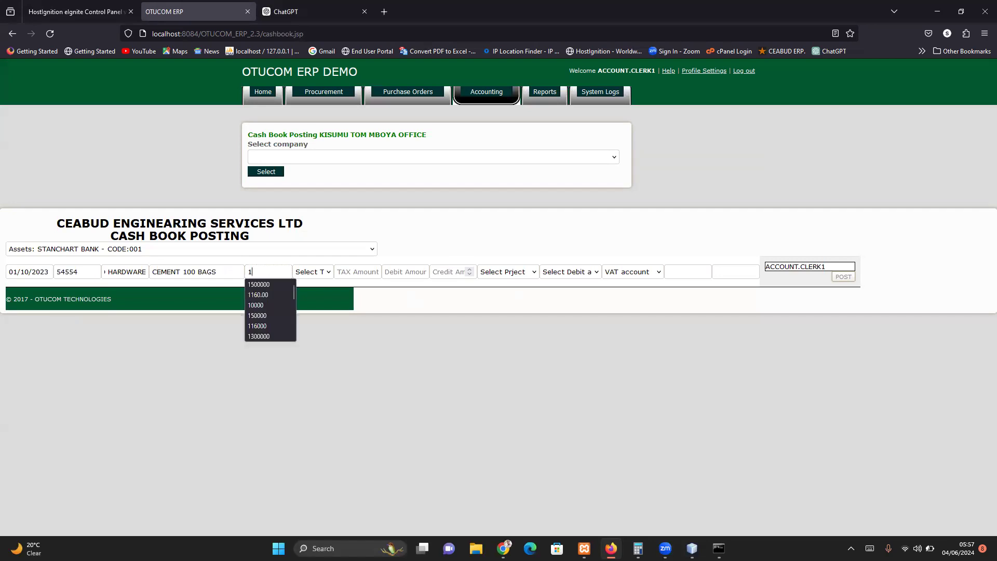
text(16)
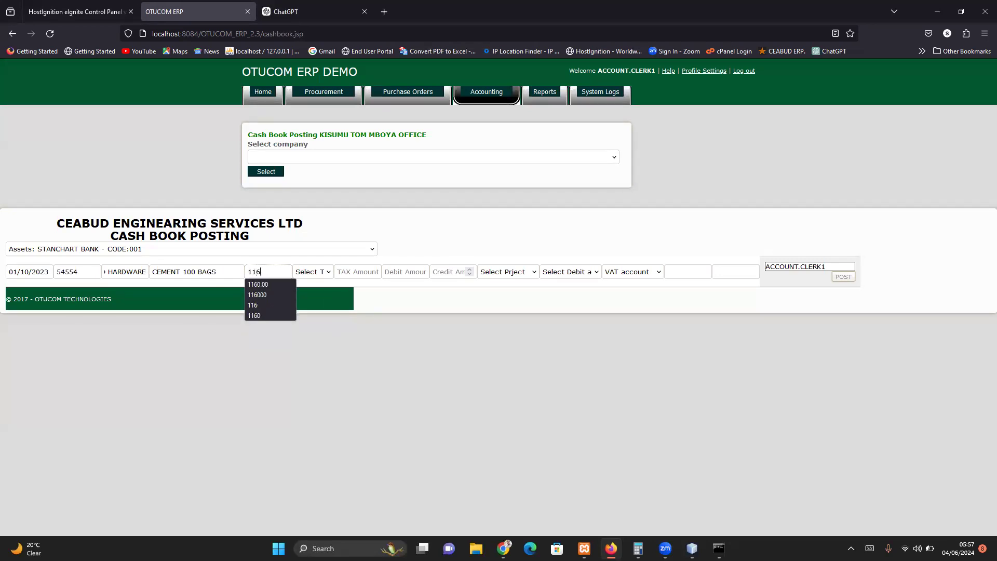
text(00)
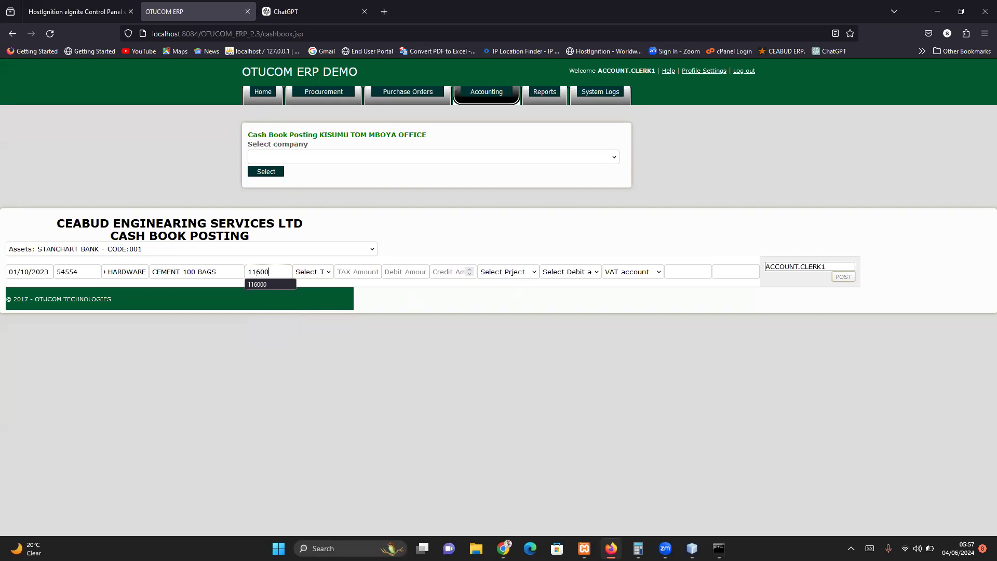
text(0)
click(327, 274)
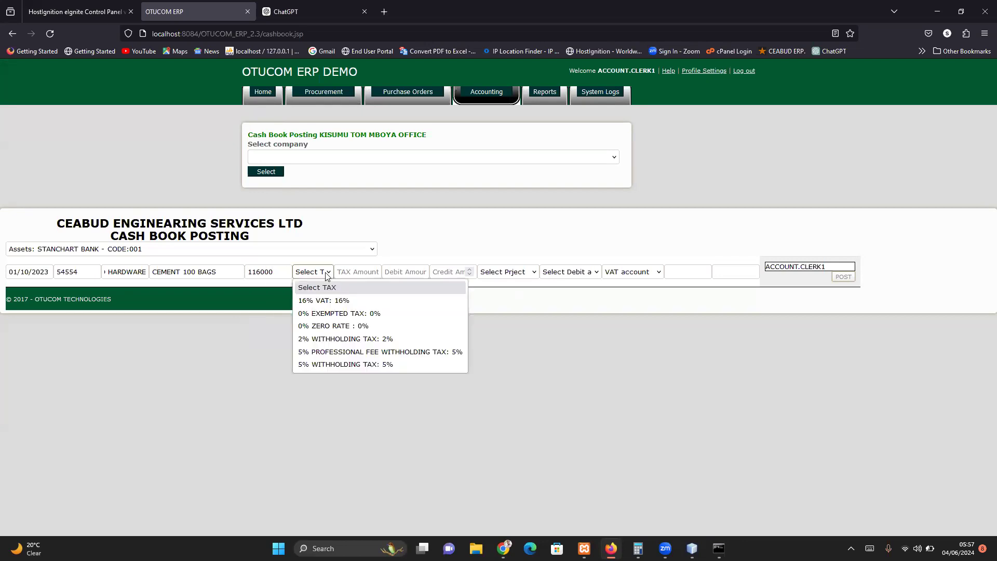
click(314, 301)
click(360, 273)
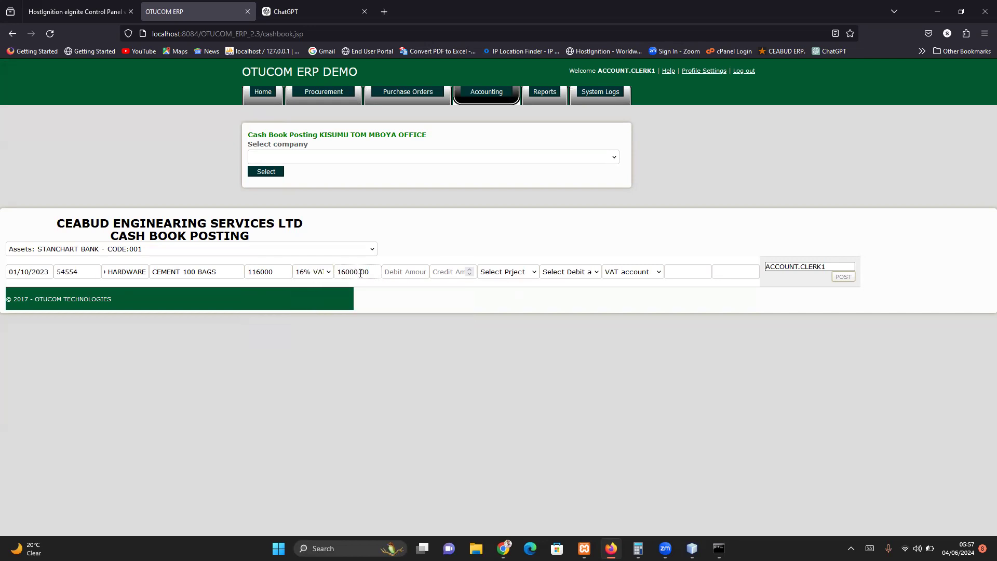
click(398, 273)
click(455, 272)
Assign the entry to project AWASI QUARRY 001 and set the debit account to CRUSHER PLANT ERECTION PILLARS - CODE:001
click(534, 273)
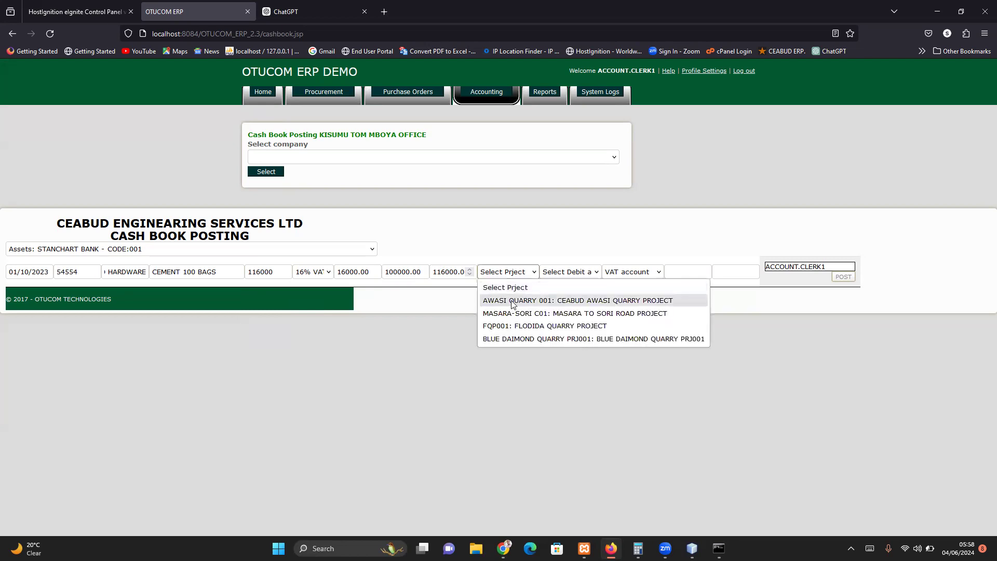
click(513, 301)
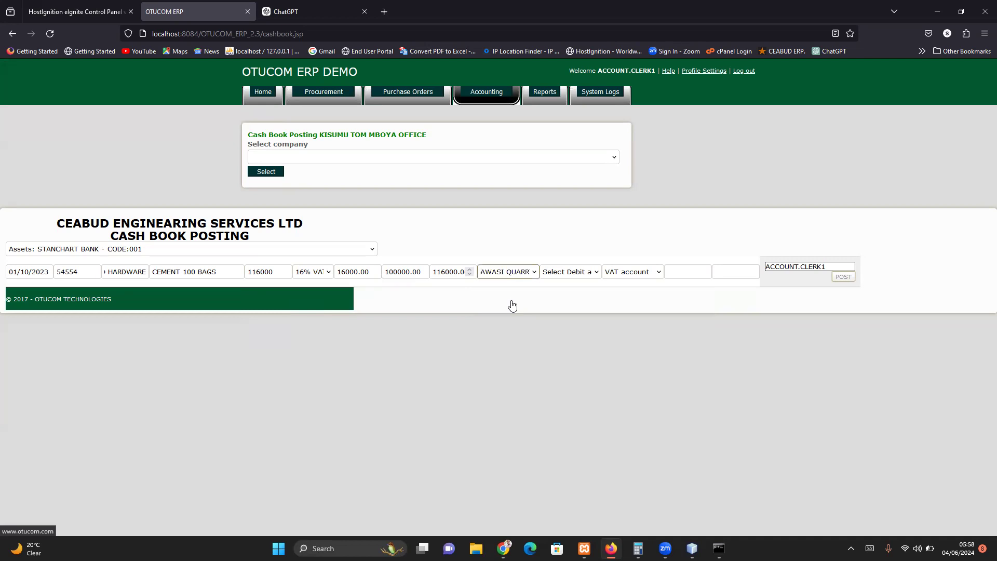
click(585, 274)
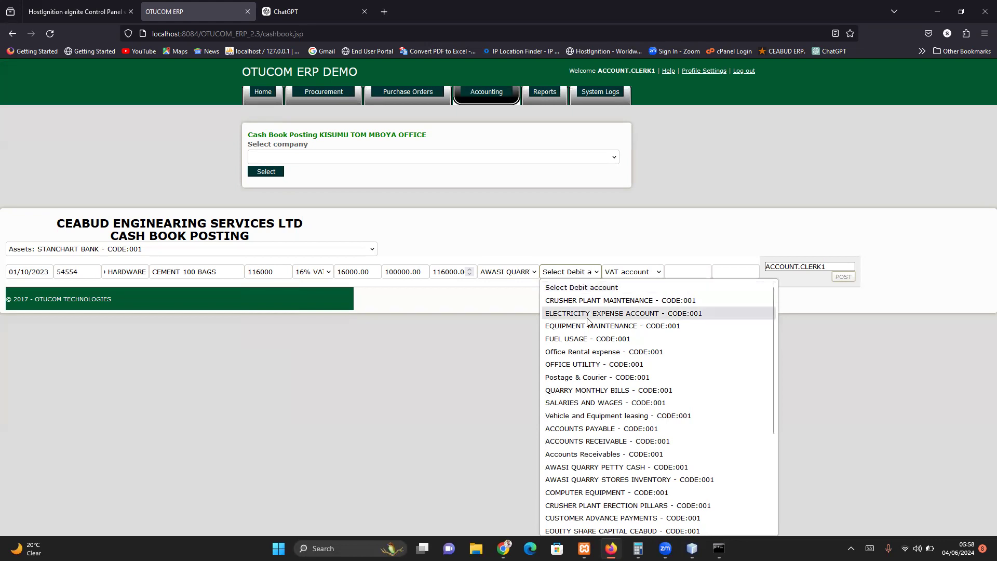
scroll(587, 321, down, 5)
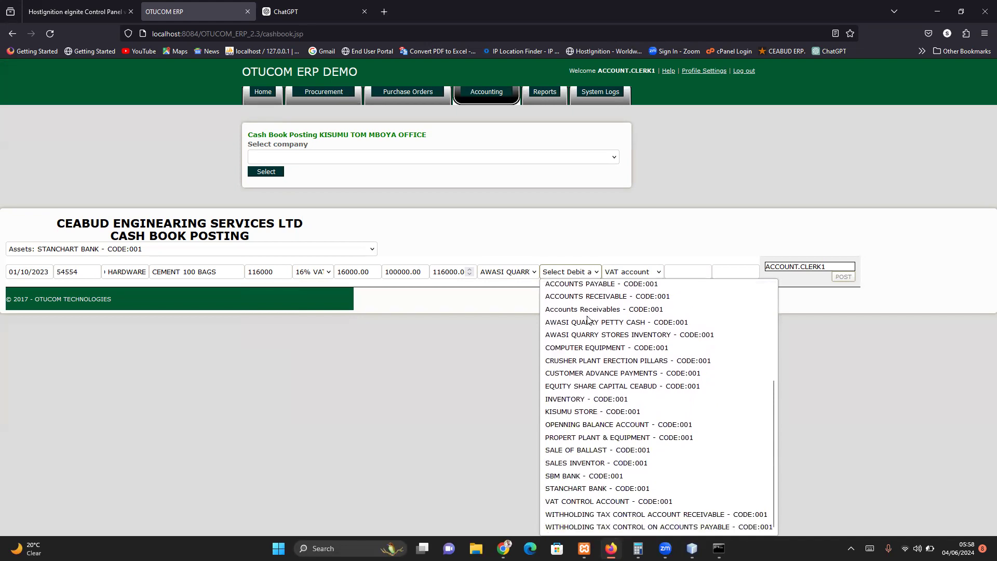
click(612, 362)
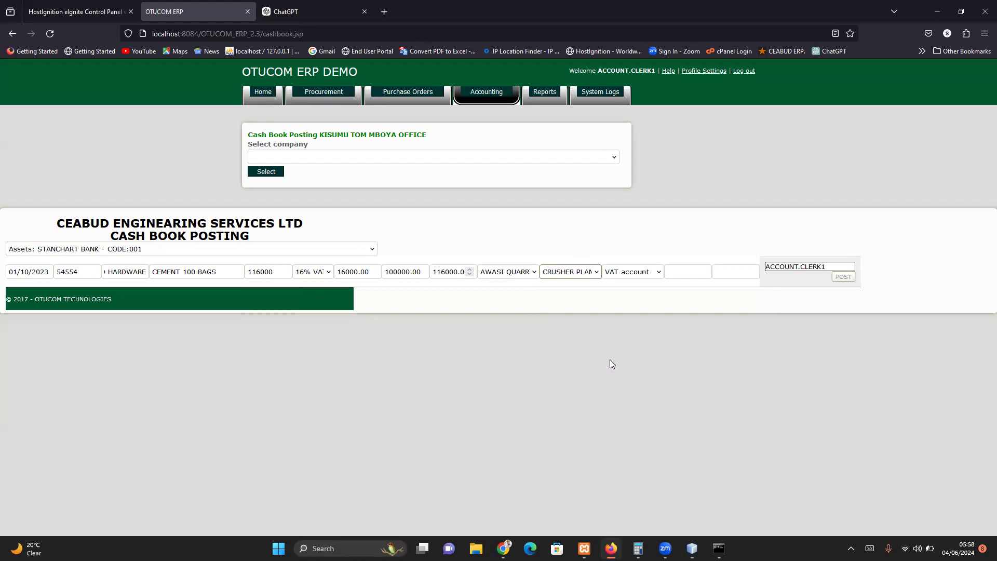
Set the VAT account to Liabilities: VAT CONTROL ACCOUNT - CODE:001, fill in the generated payment and VAT descriptions, and post the cement entry
click(658, 273)
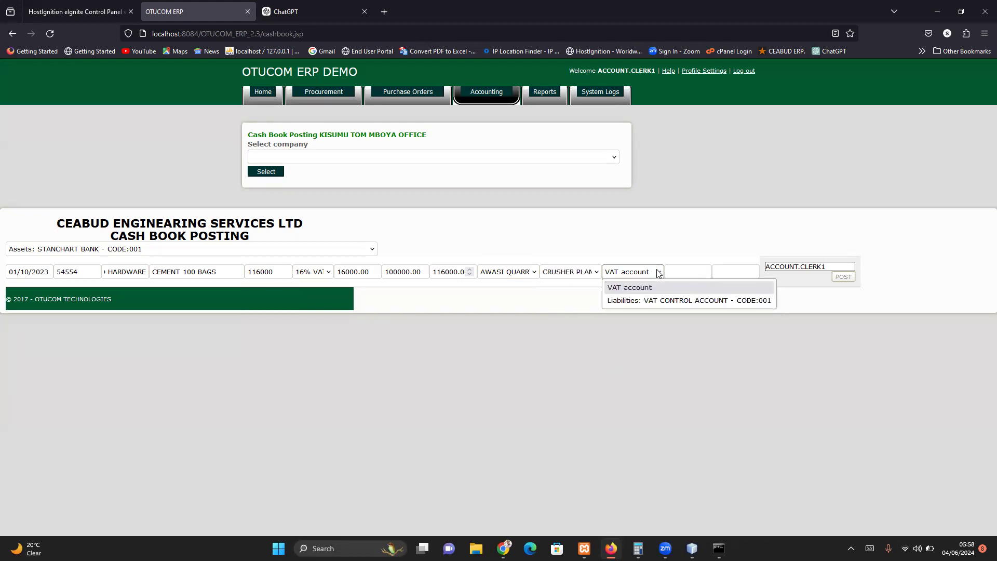
click(647, 301)
click(694, 269)
click(739, 270)
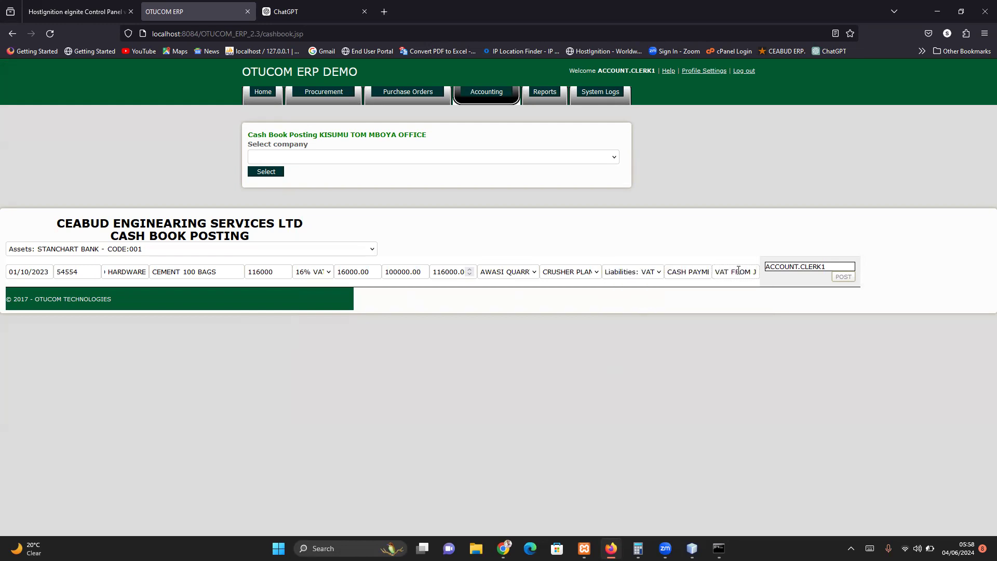
click(844, 277)
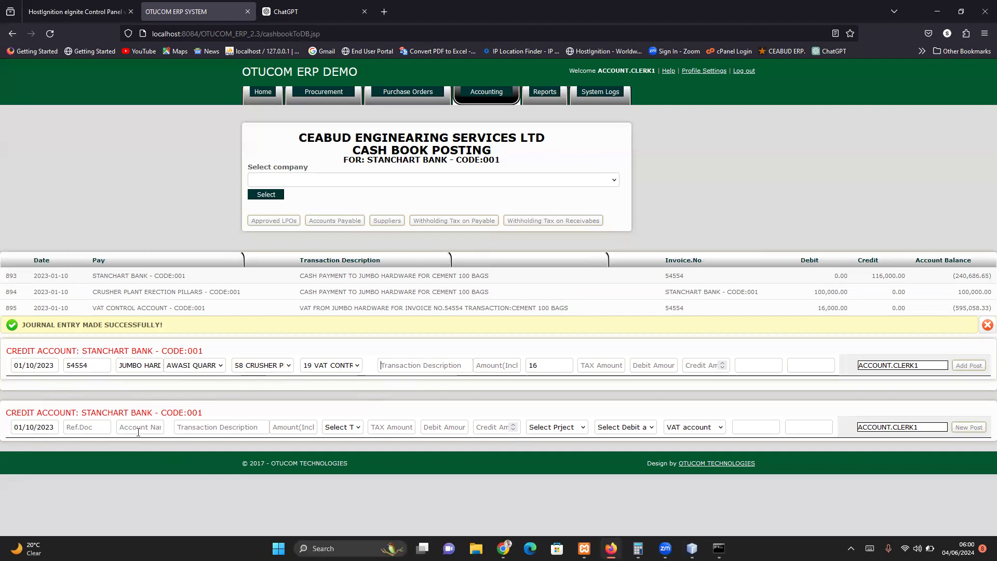
Date the additional JUMBO HARDWARE entry under reference 54554 as 01/25/2023
click(95, 428)
click(46, 367)
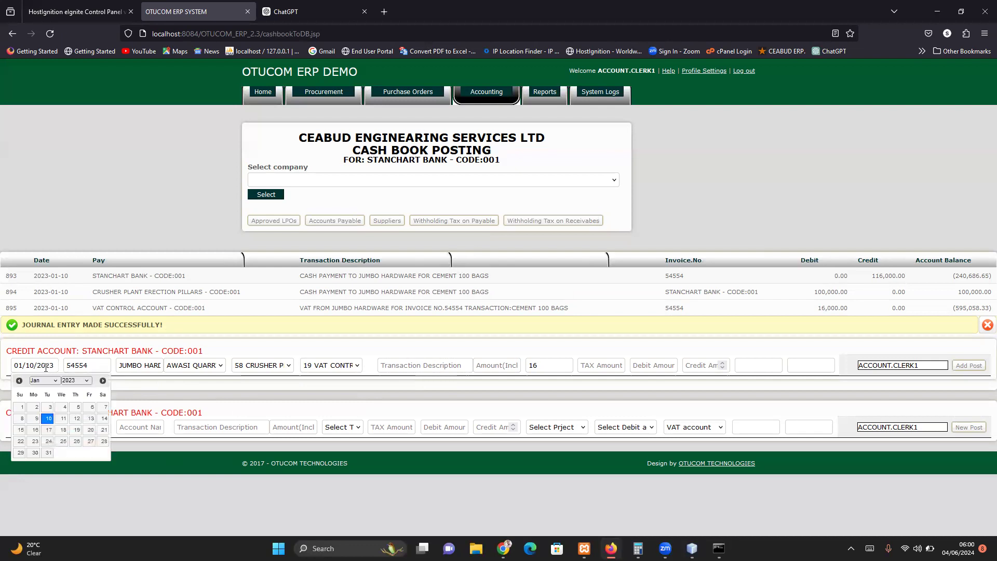
click(63, 442)
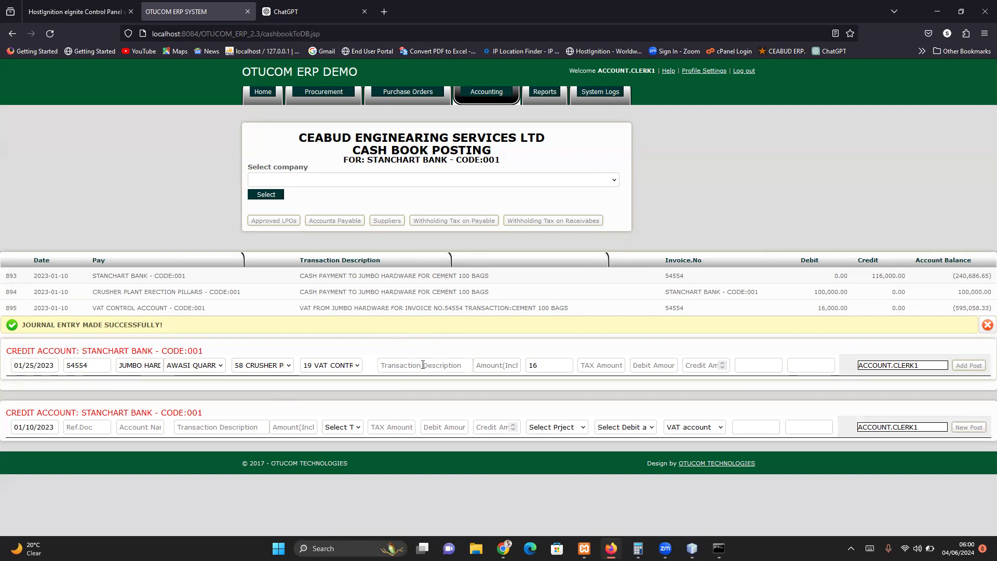
Enter BOARDS FOR CONCRETE WORKS as the additional entry's transaction description
text(BORAD)
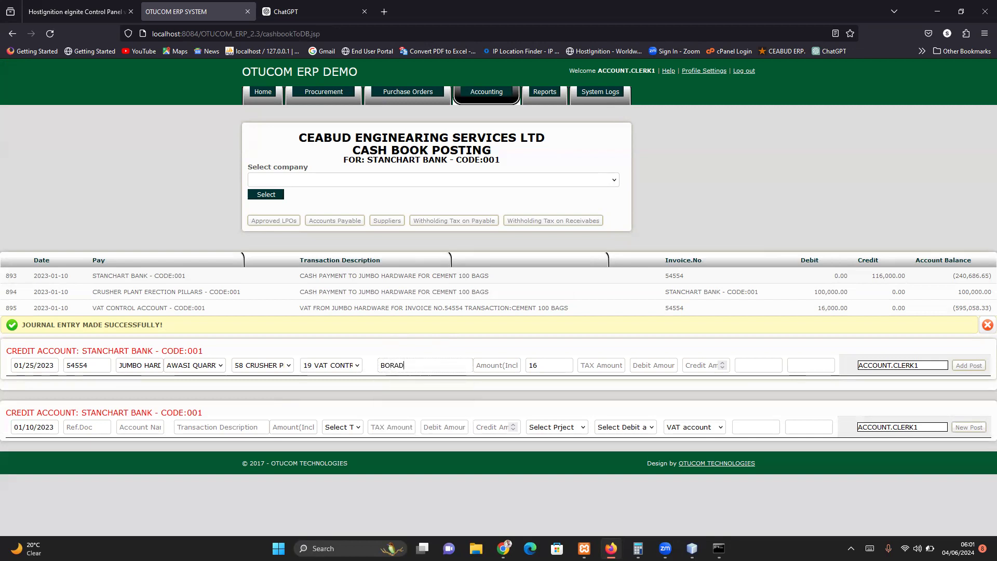
key(BackSpace)
key(BackSpace)
key(BackSpace)
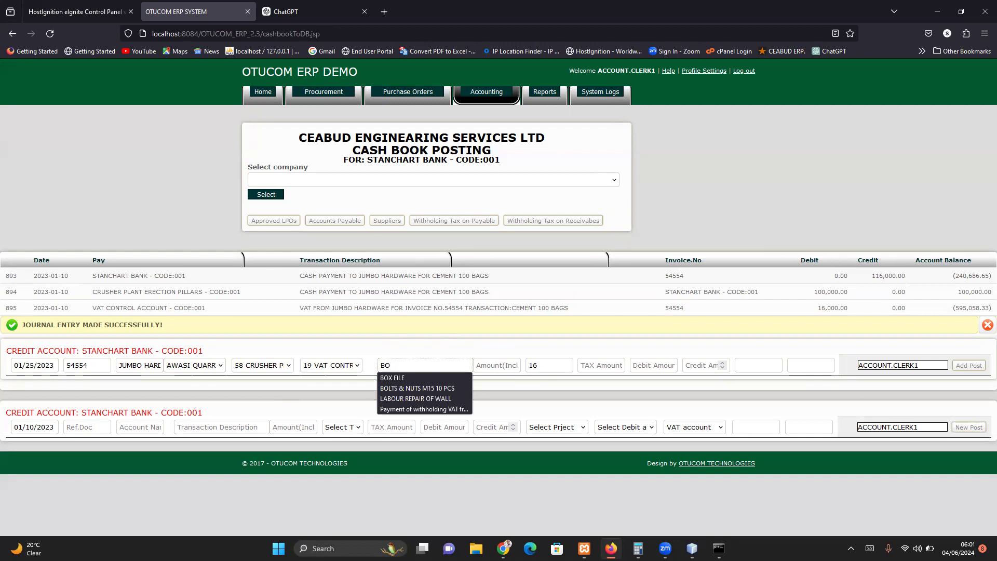
text(ARDS)
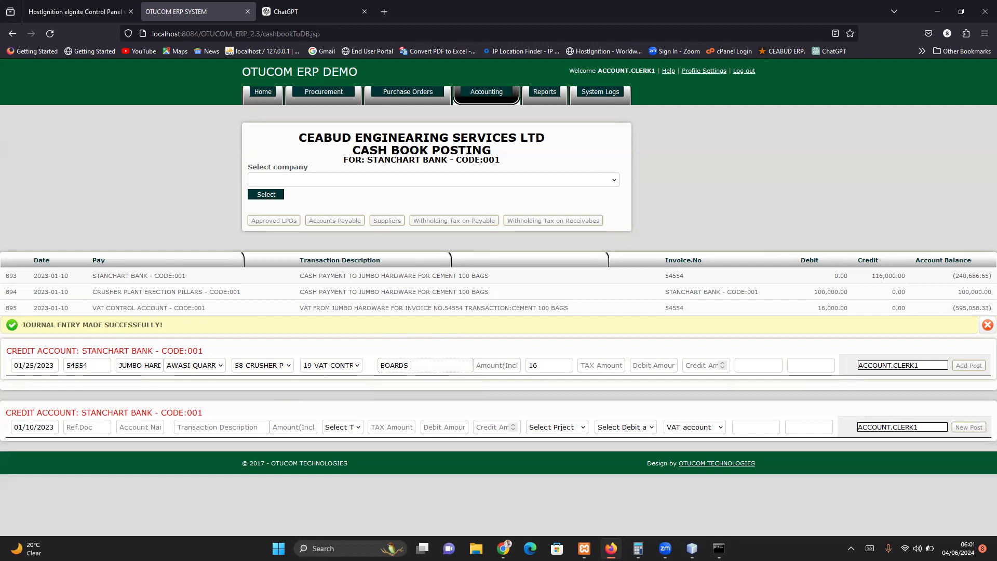
text( FOR CONRETE)
key(Left)
key(Left)
key(Left)
key(Left)
key(Left)
text(CRETE )
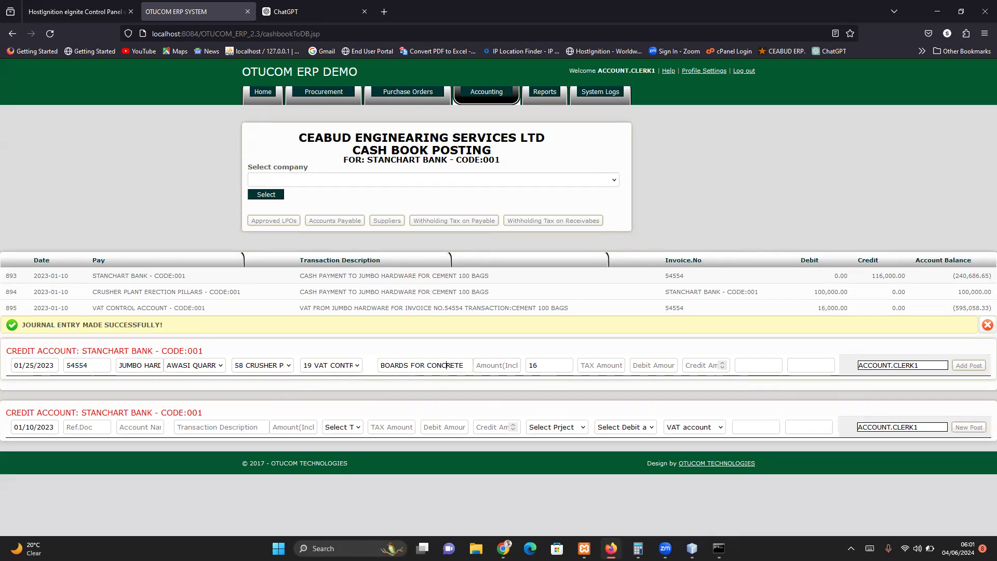
text(WORKS)
Enter 70000 as the tax-inclusive amount, fill in the calculated amounts and generated descriptions, and add the boards posting
text(70000)
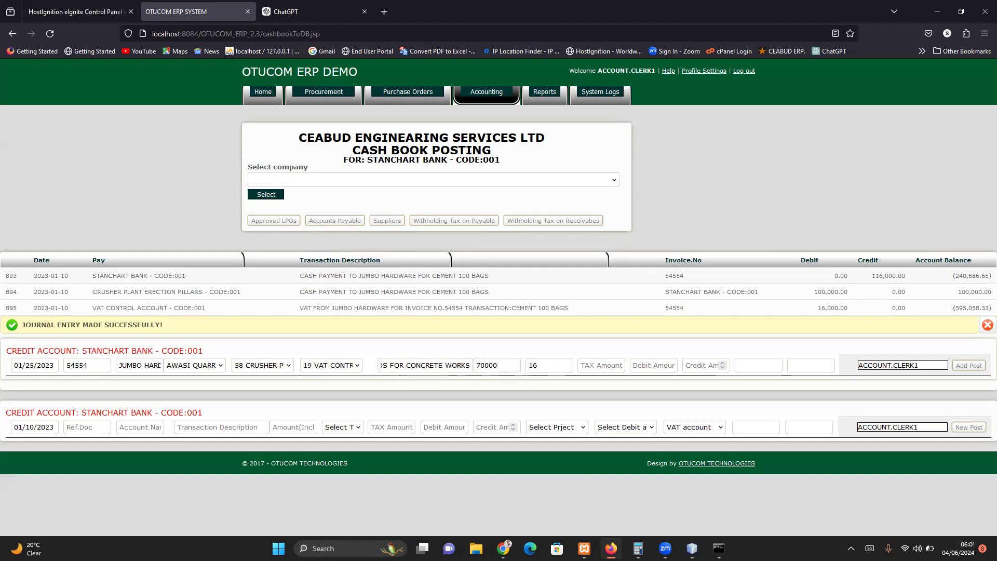
click(598, 364)
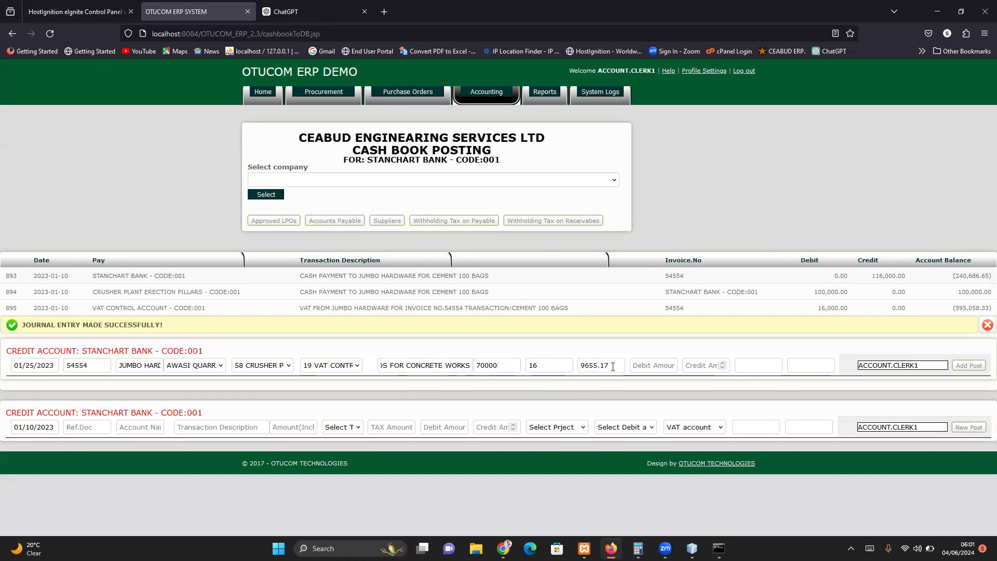
click(667, 364)
click(707, 366)
click(767, 366)
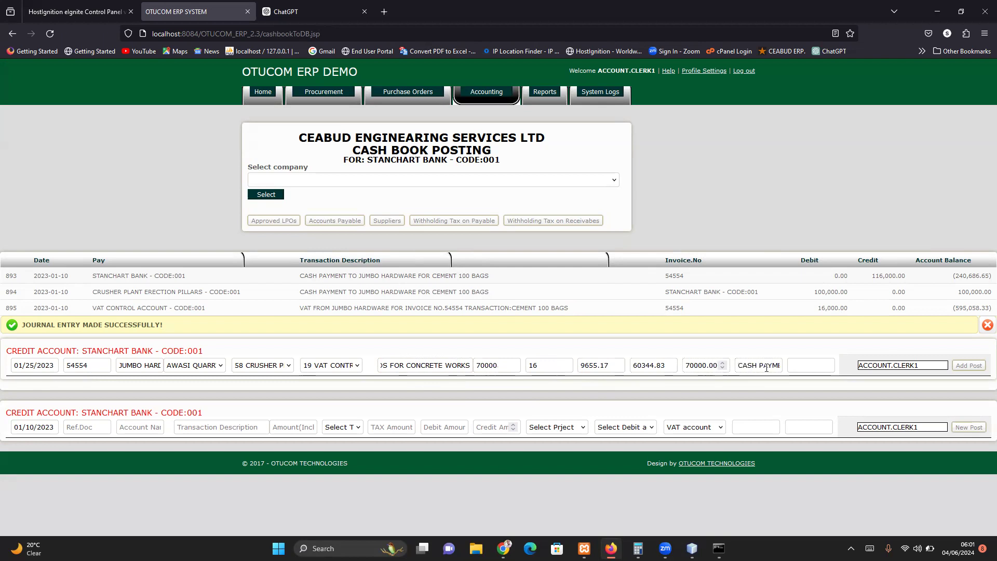
click(804, 365)
click(969, 366)
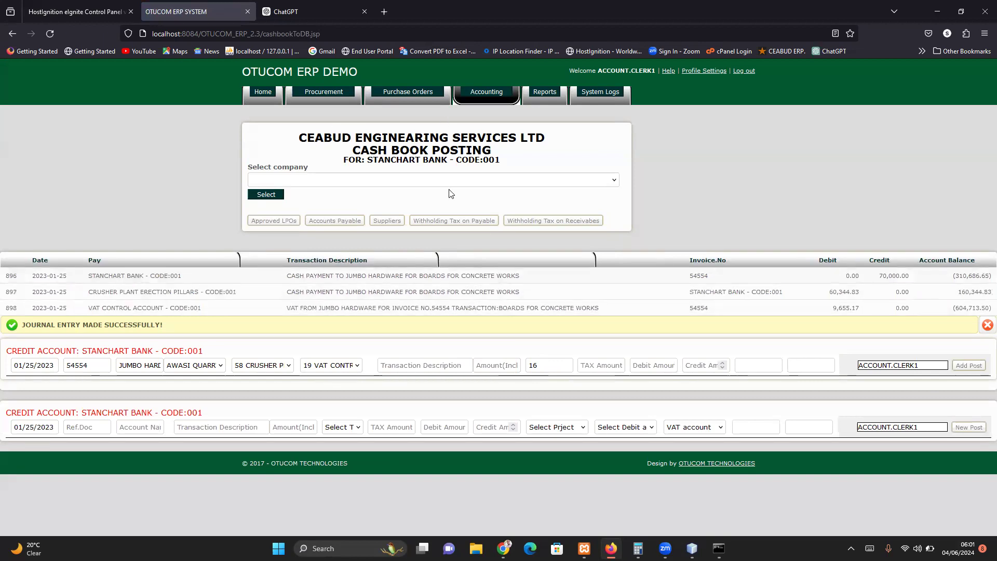
Return to the accounting dashboard and choose CEABUD ENGINEARING SERVICES LTD for the date-range balance sheet
click(493, 94)
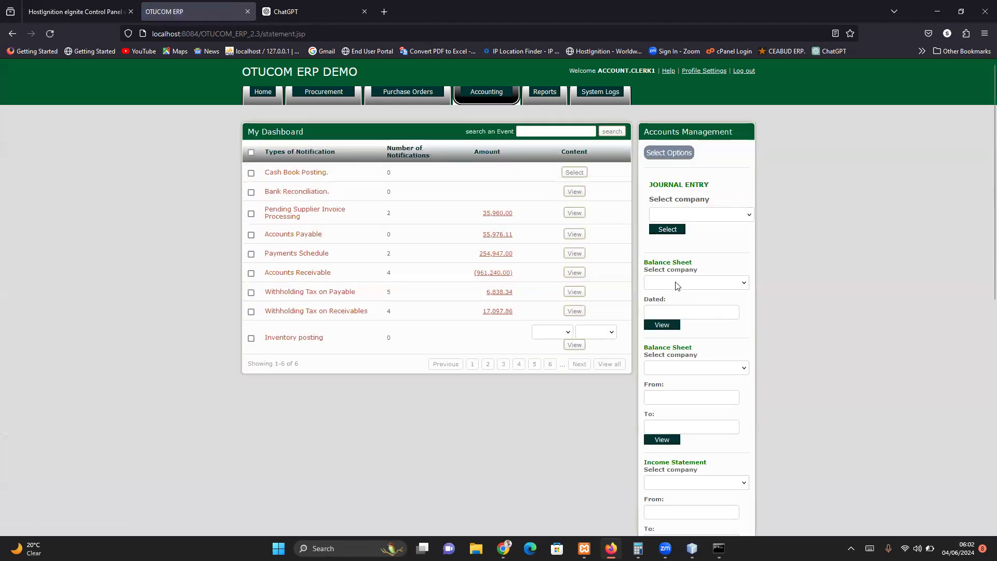
scroll(657, 375, down, 1)
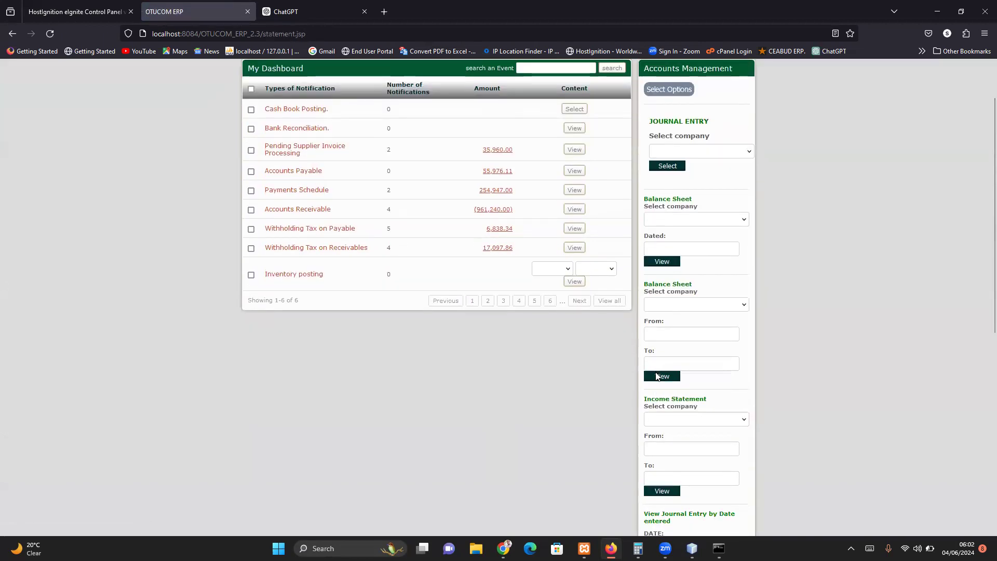
click(692, 307)
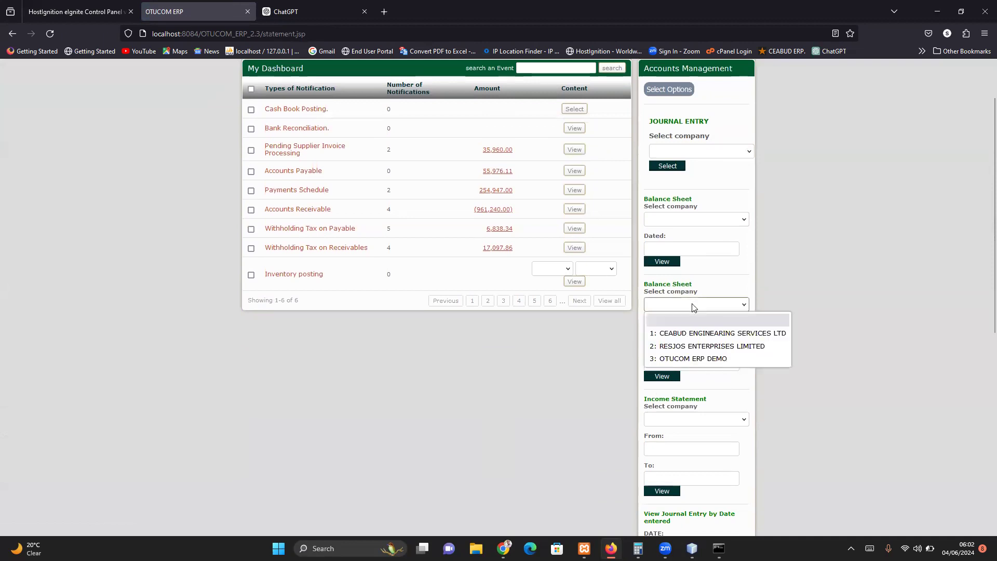
click(685, 336)
Set the balance sheet's start date to 01/10/2023
click(667, 333)
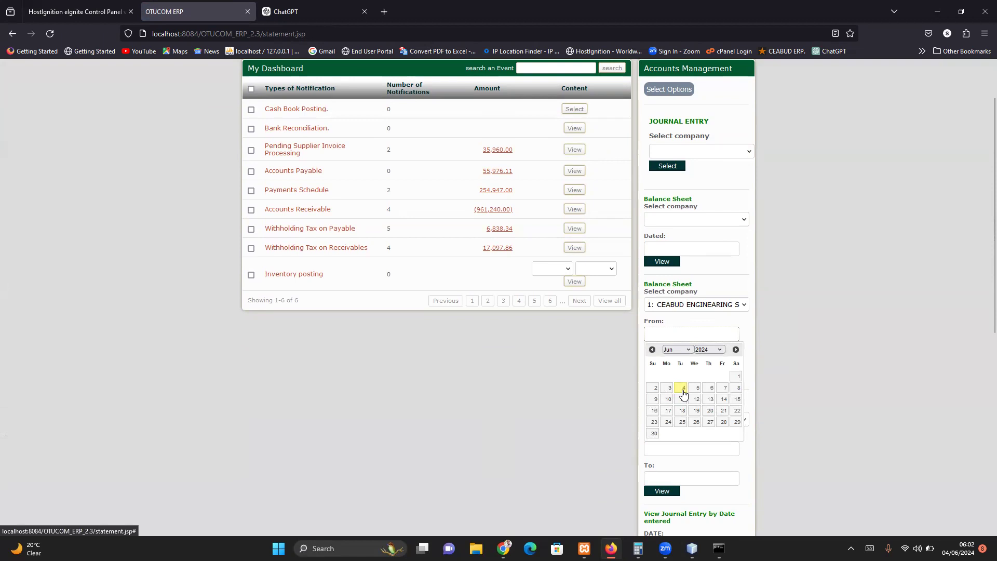
click(688, 330)
click(681, 330)
click(675, 351)
click(675, 364)
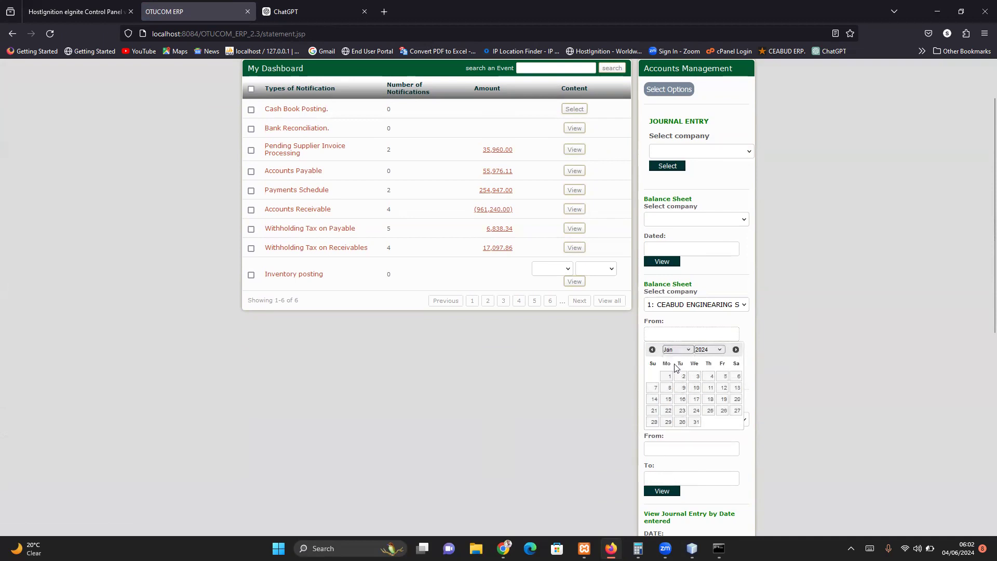
click(708, 349)
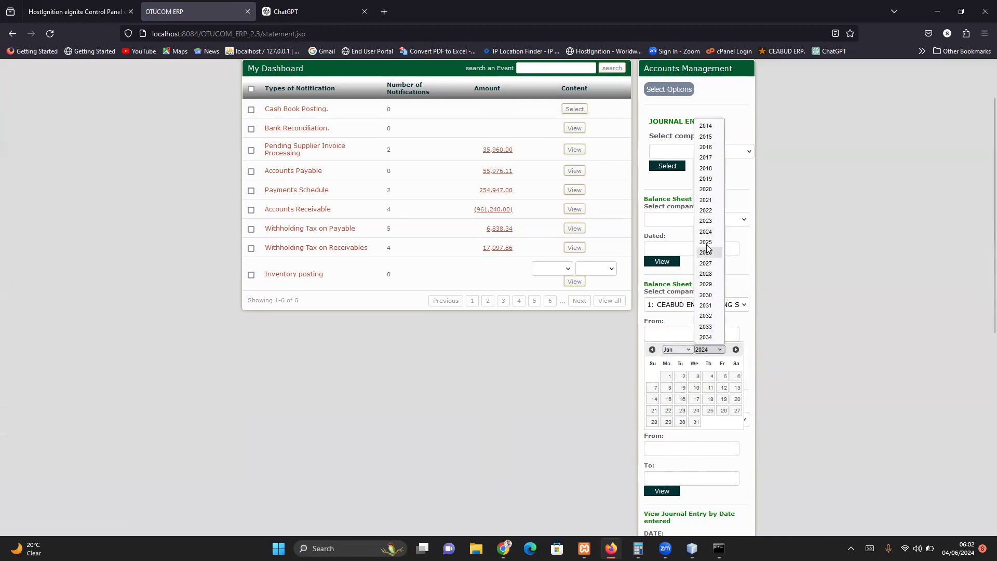
click(706, 221)
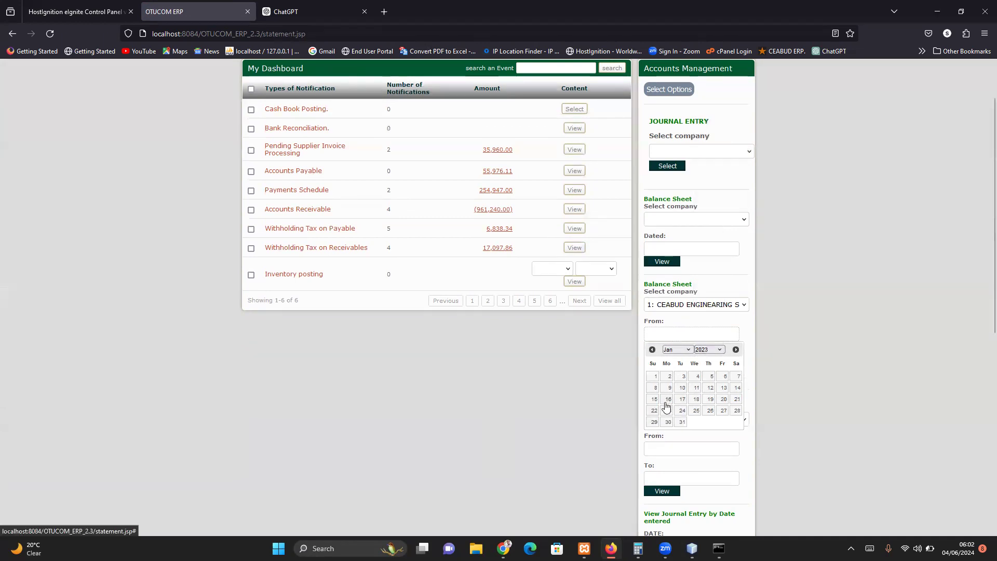
click(683, 393)
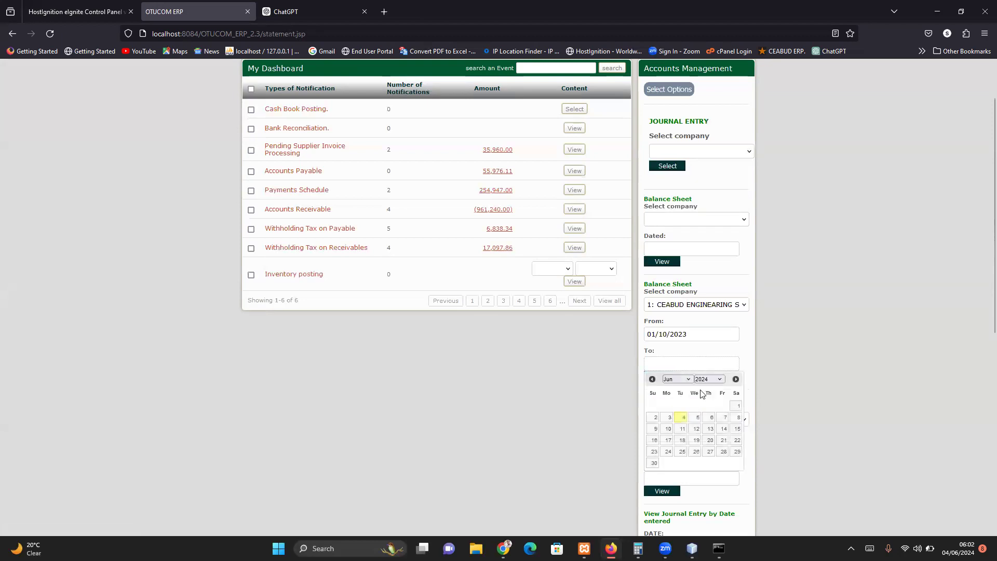
Set the balance sheet's end date to 01/10/2023
click(678, 379)
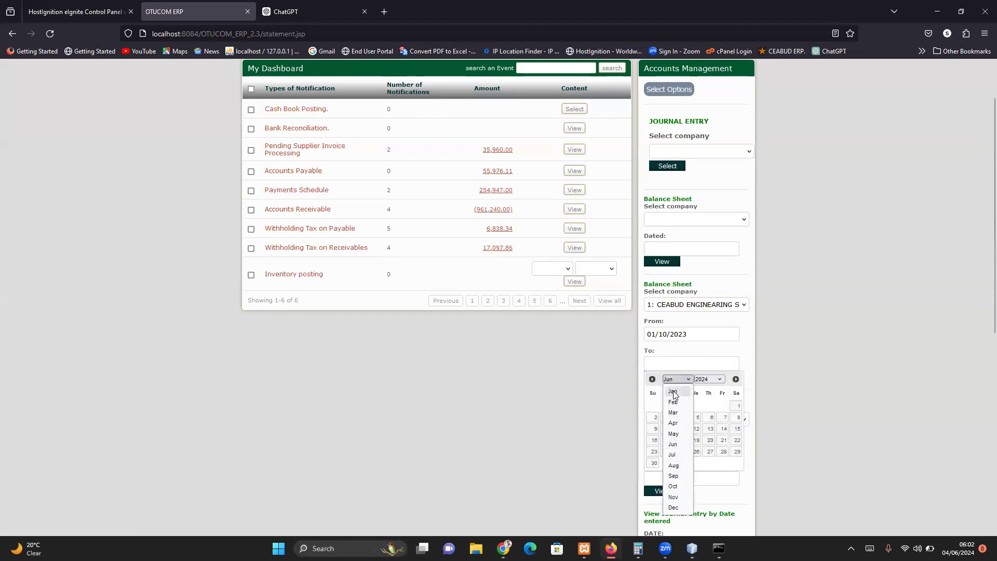
click(673, 391)
click(707, 379)
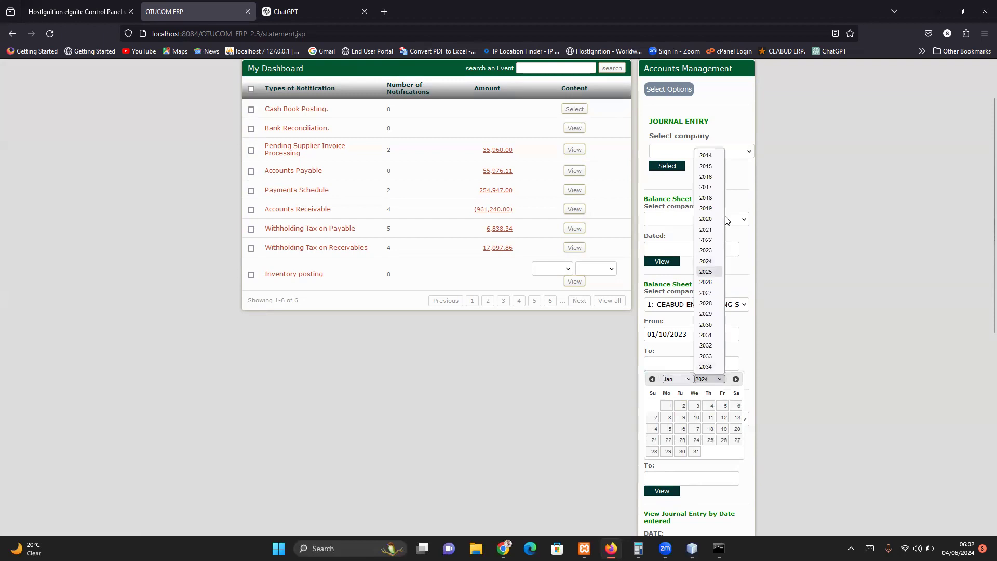
click(705, 250)
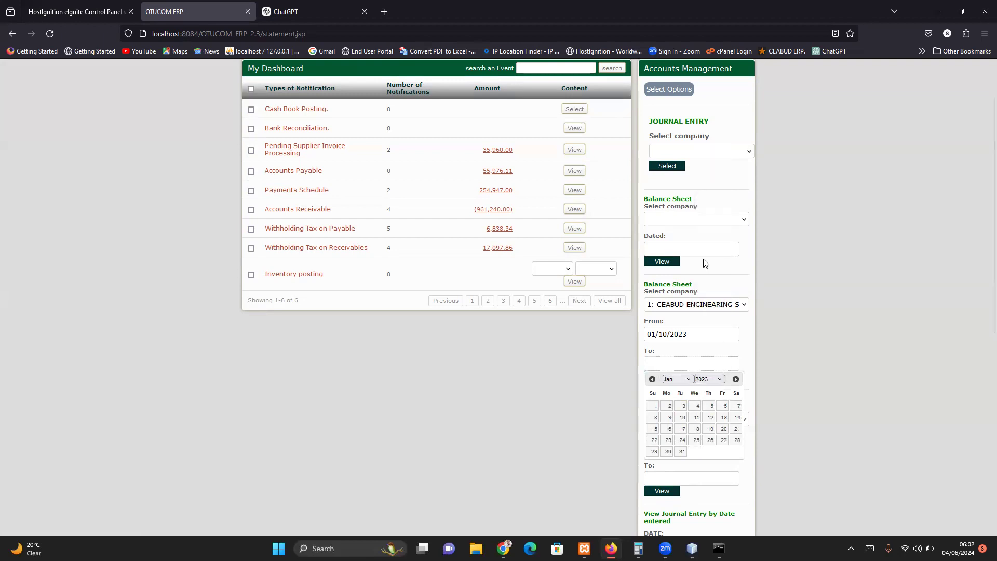
click(682, 420)
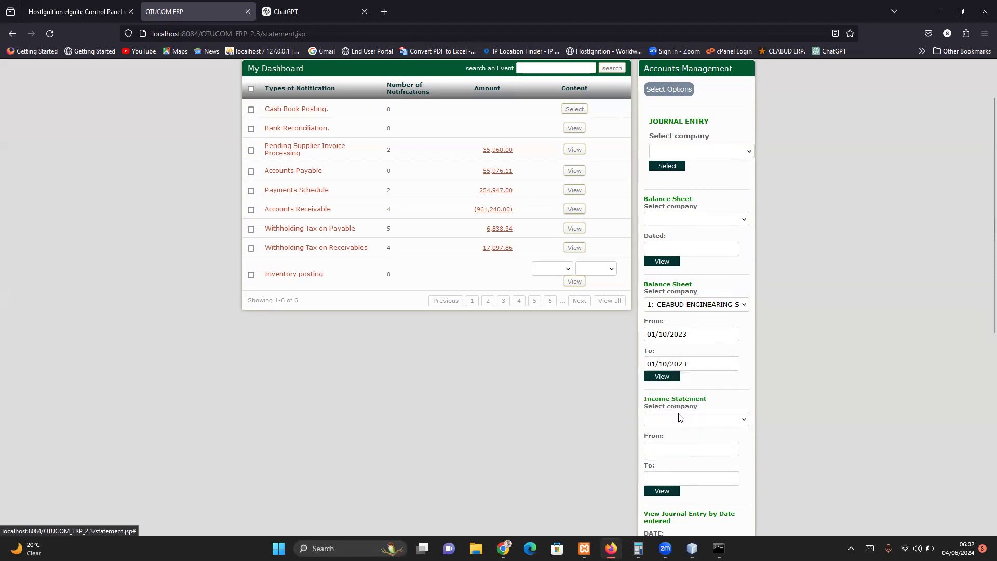
View the balance sheet for the chosen period and examine the crusher plant erection pillars entry under non-current assets
click(660, 379)
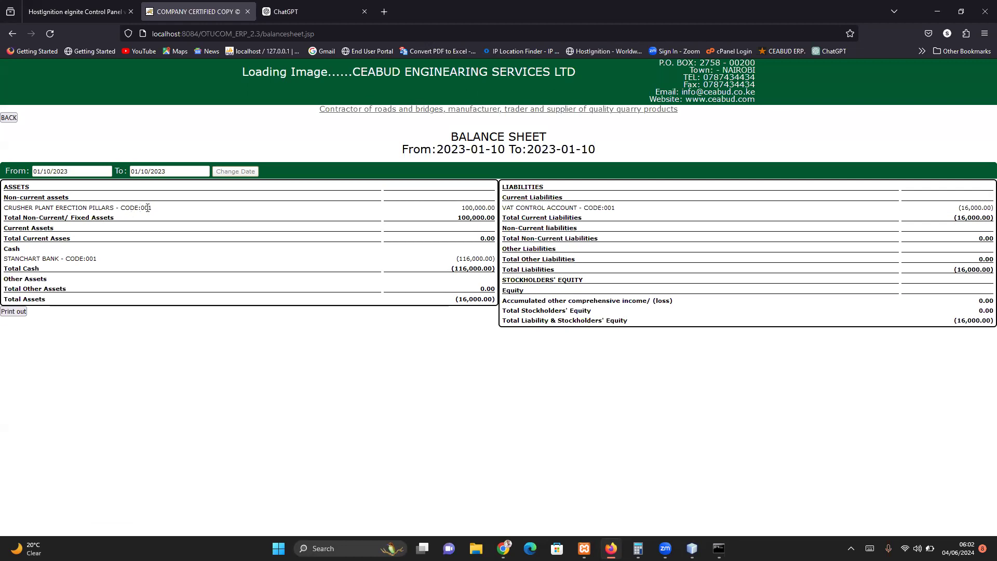
drag(152, 208, 8, 207)
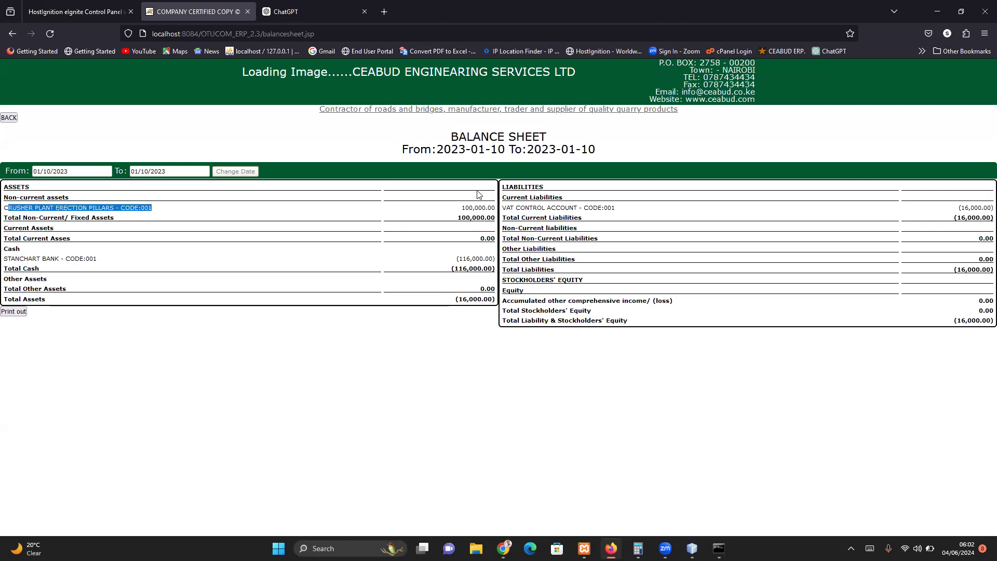
drag(461, 208, 491, 208)
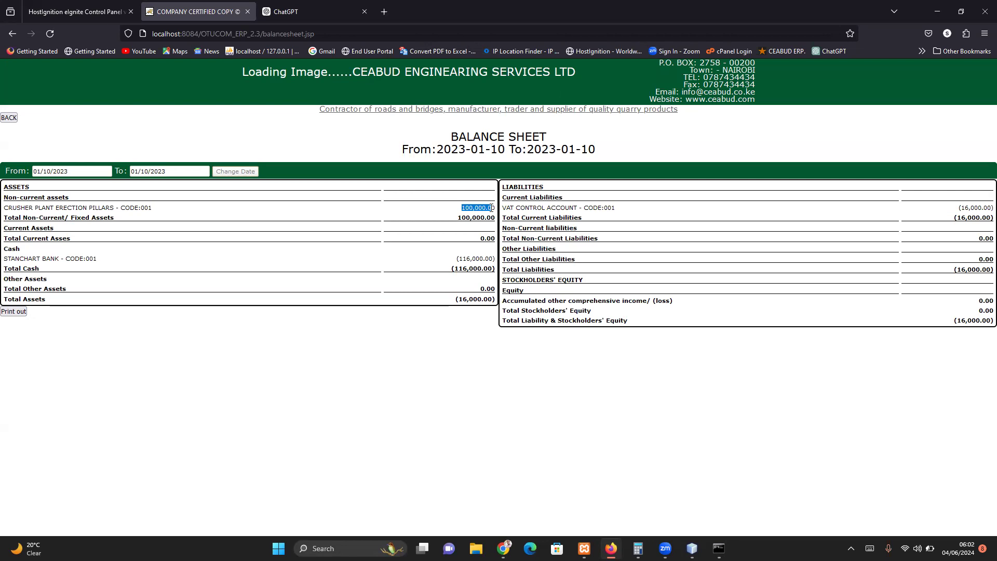
Set the balance sheet's end date to 01/25/2023, view it again and examine the crusher plant erection pillars amount
click(12, 37)
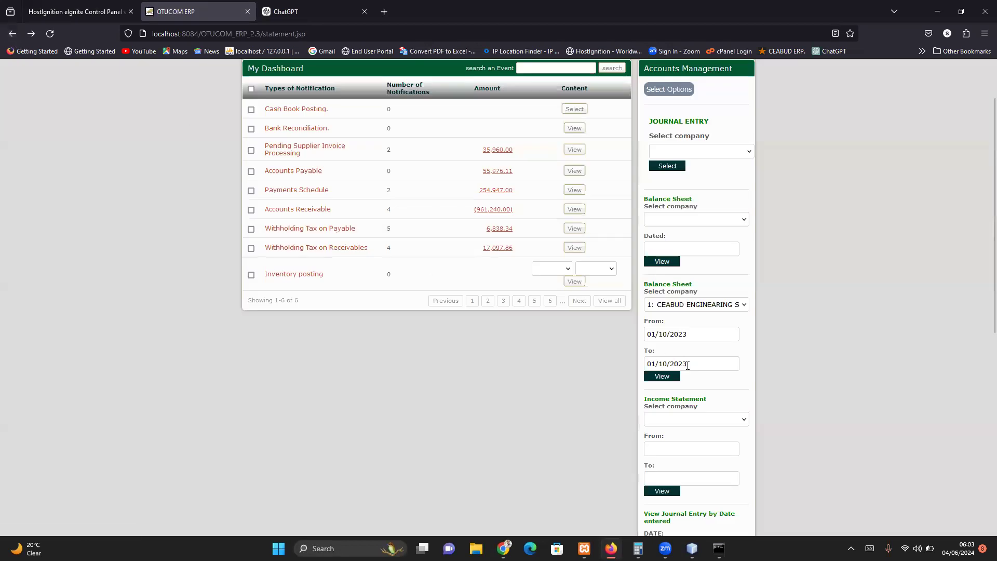
click(687, 365)
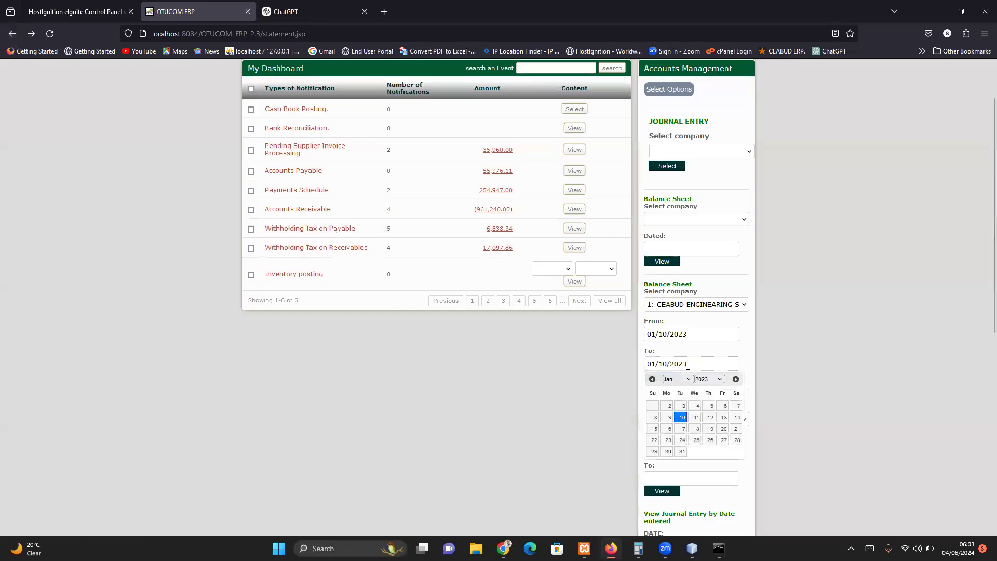
click(696, 440)
click(662, 376)
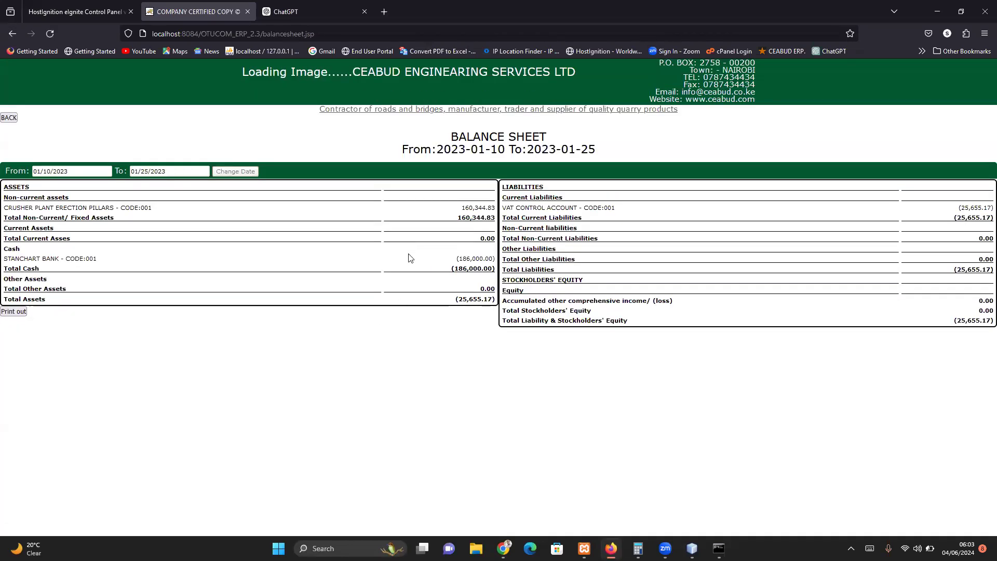
drag(462, 208, 494, 208)
Return to the accounting dashboard, open the suppliers register and start posting an invoice from GREEN WELLS OIL - CODE:001
click(7, 38)
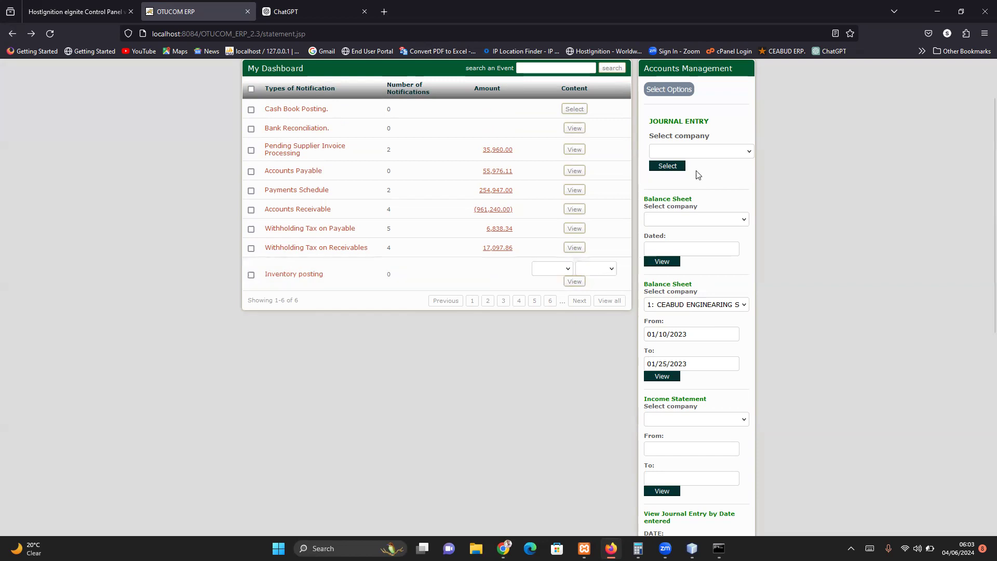
mouse_move(676, 92)
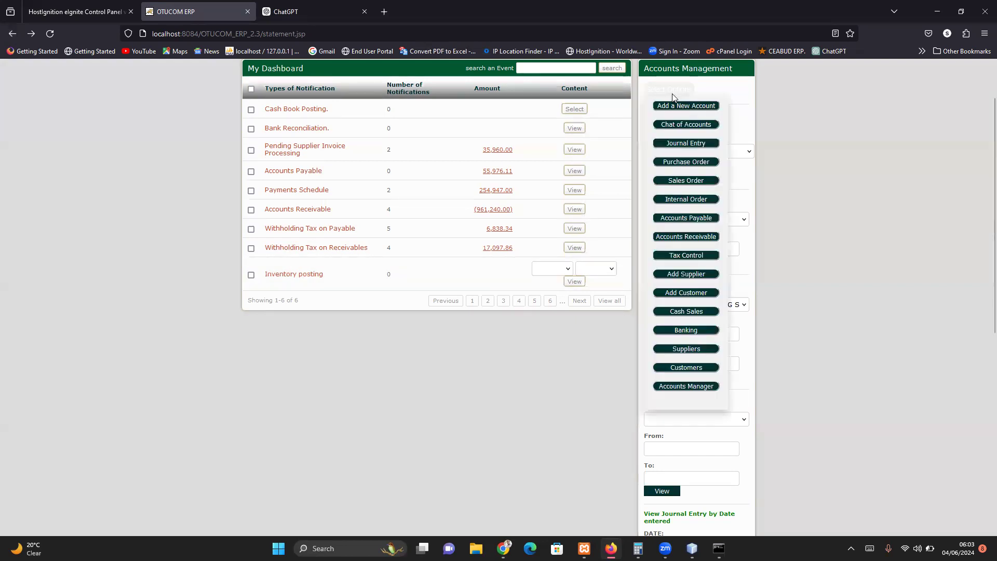
click(684, 349)
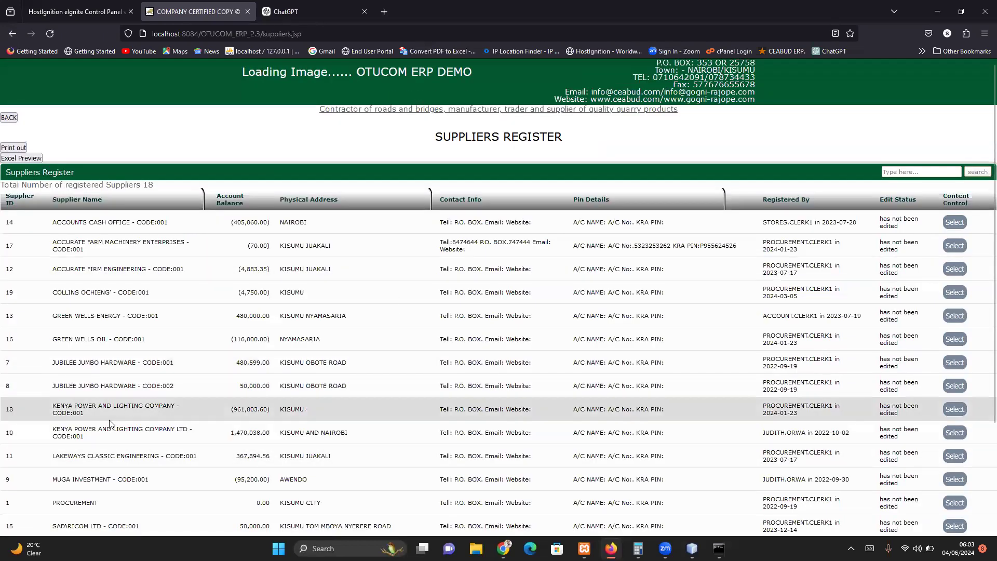
scroll(109, 423, down, 2)
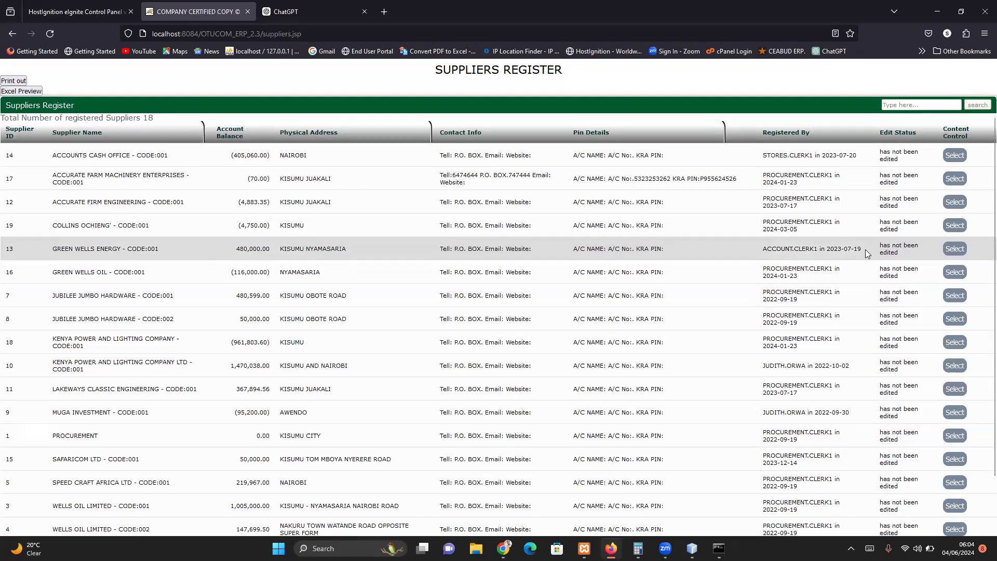
click(953, 274)
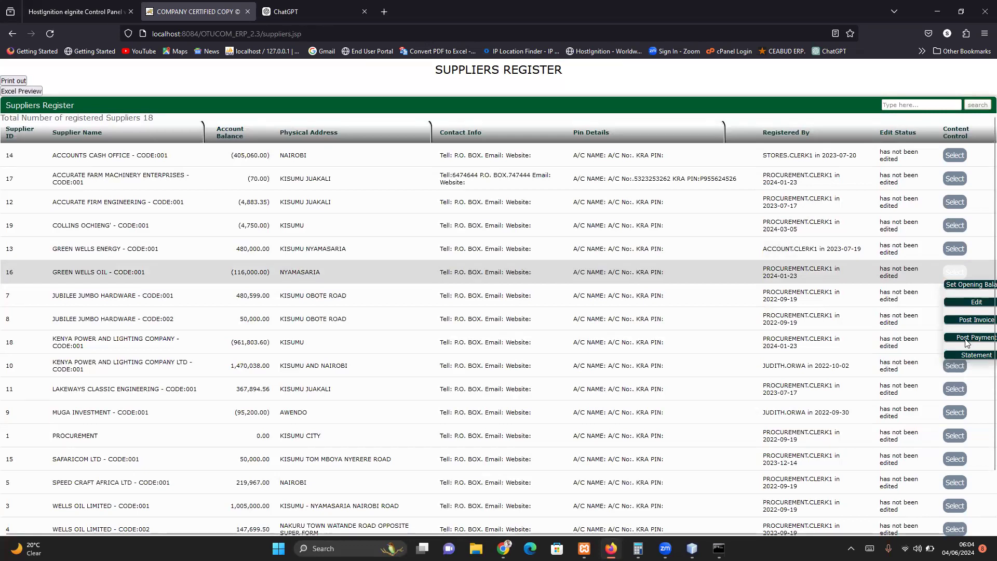
click(967, 319)
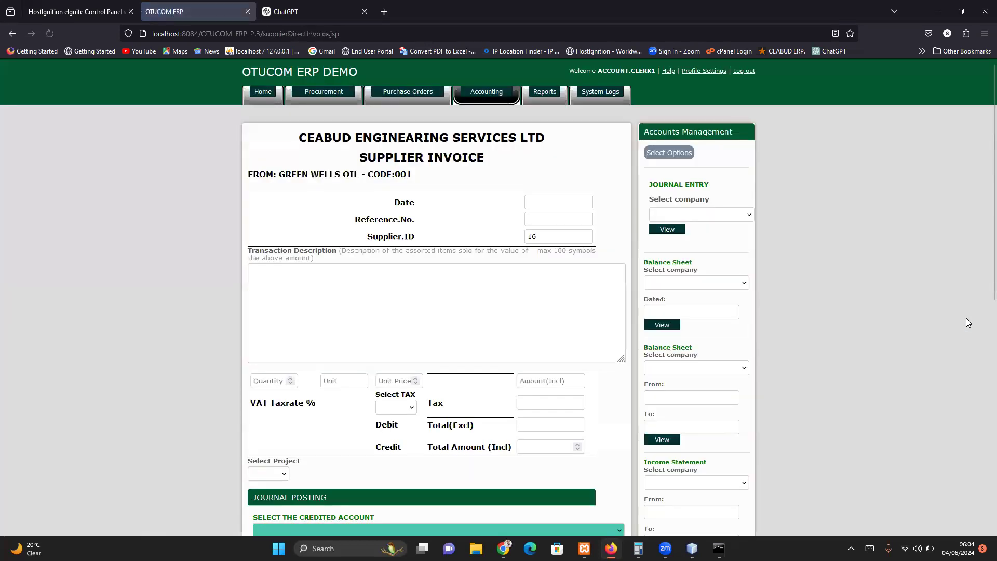
Set the supplier invoice's date to 01/30/2023
click(540, 204)
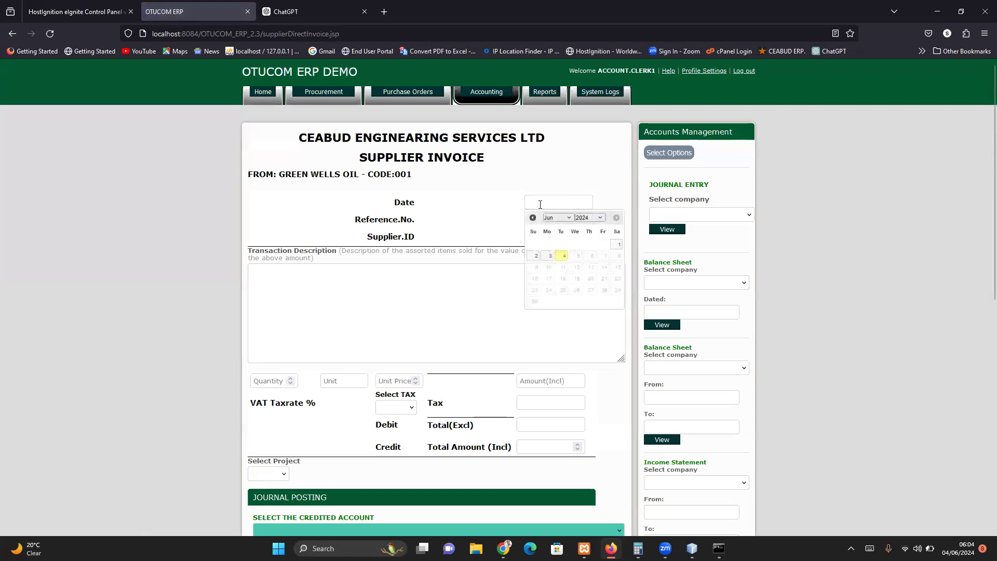
double_click(534, 218)
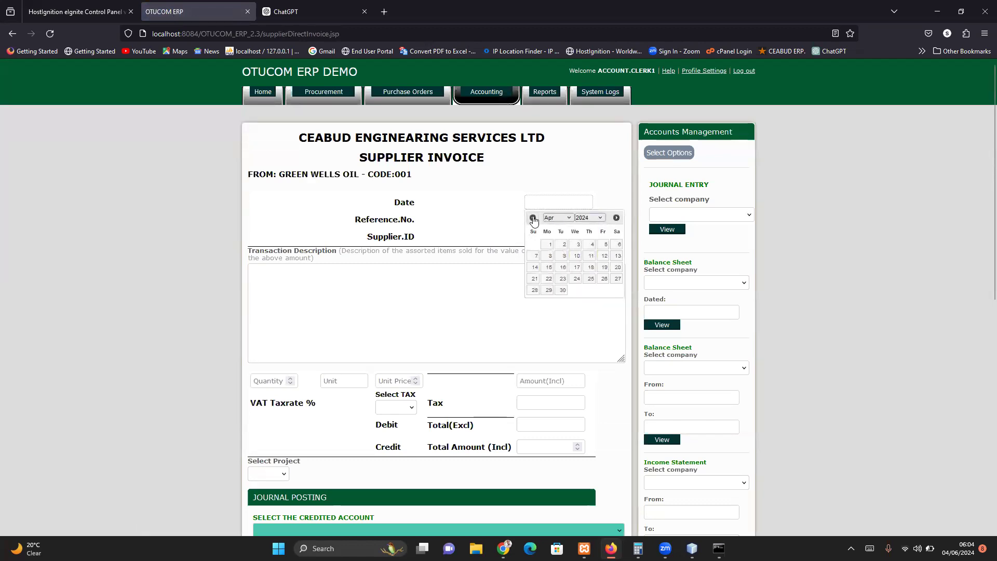
click(533, 219)
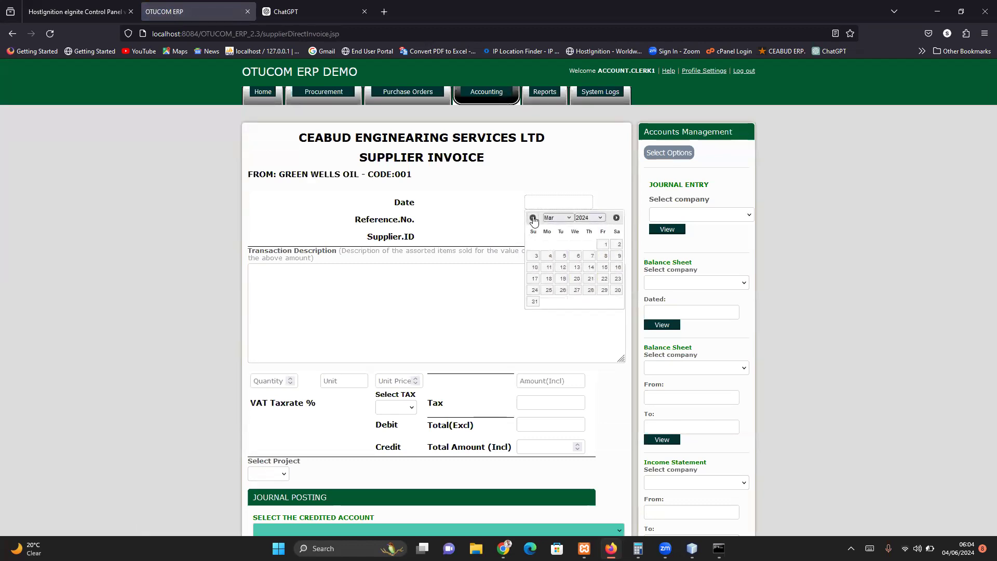
click(533, 219)
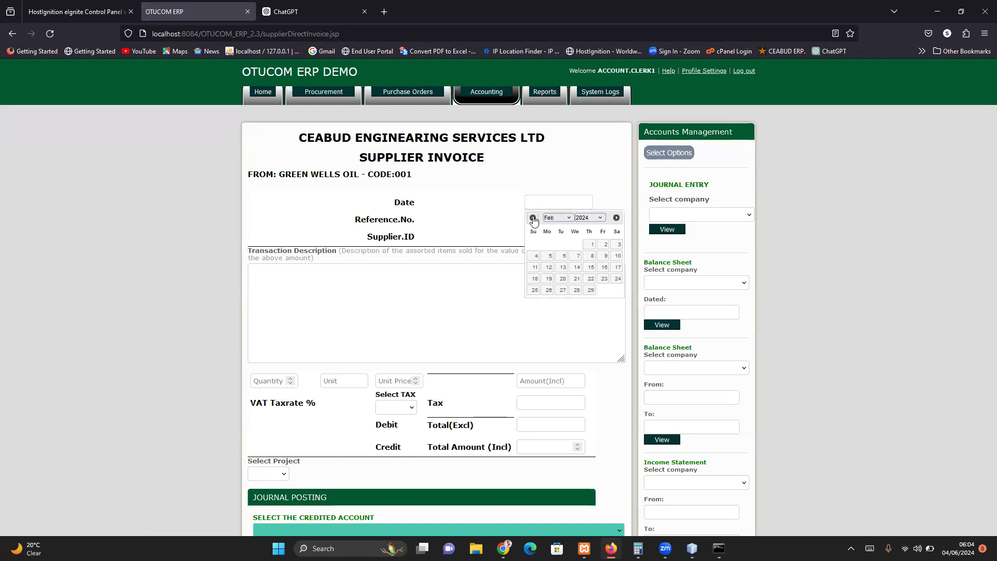
click(558, 218)
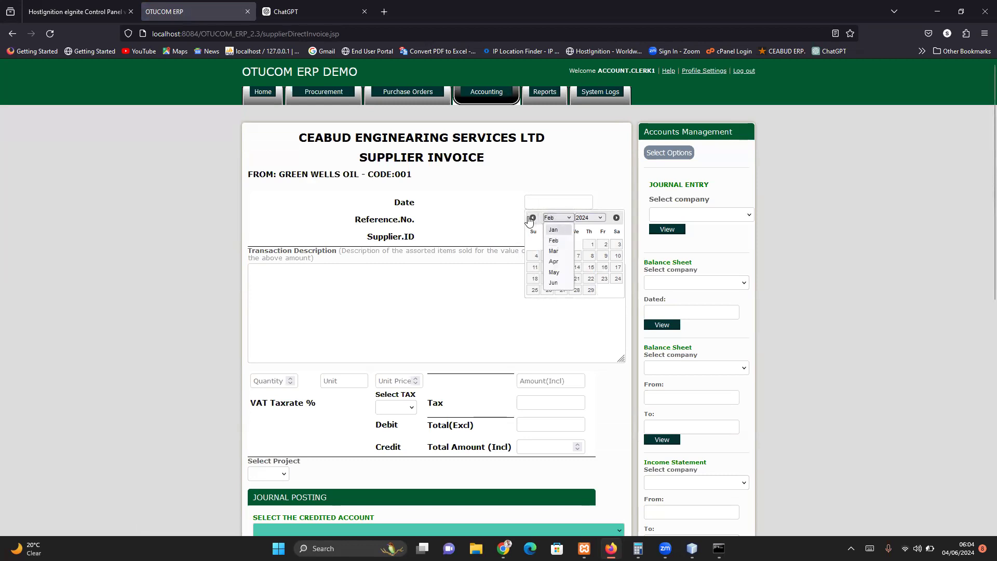
click(588, 219)
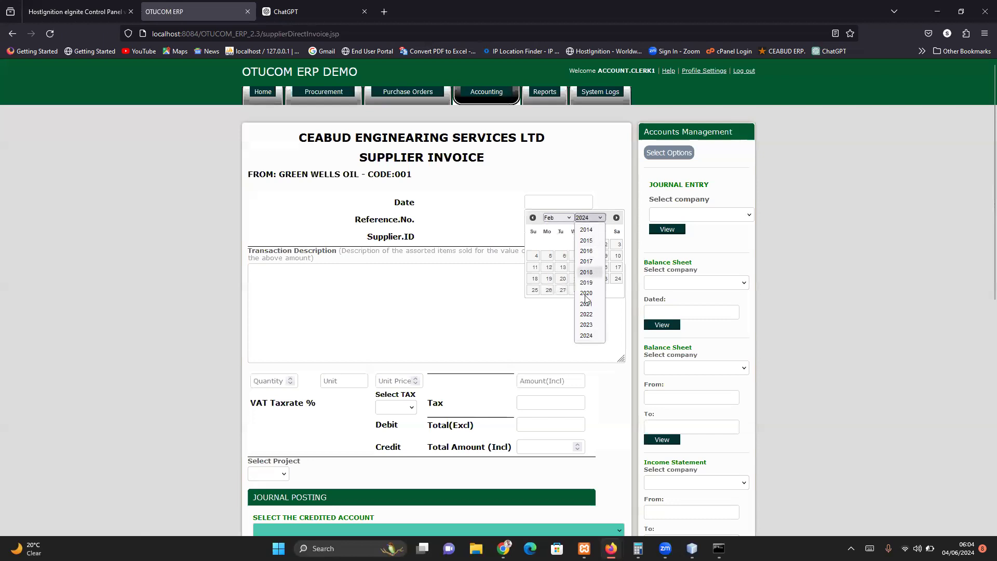
click(588, 325)
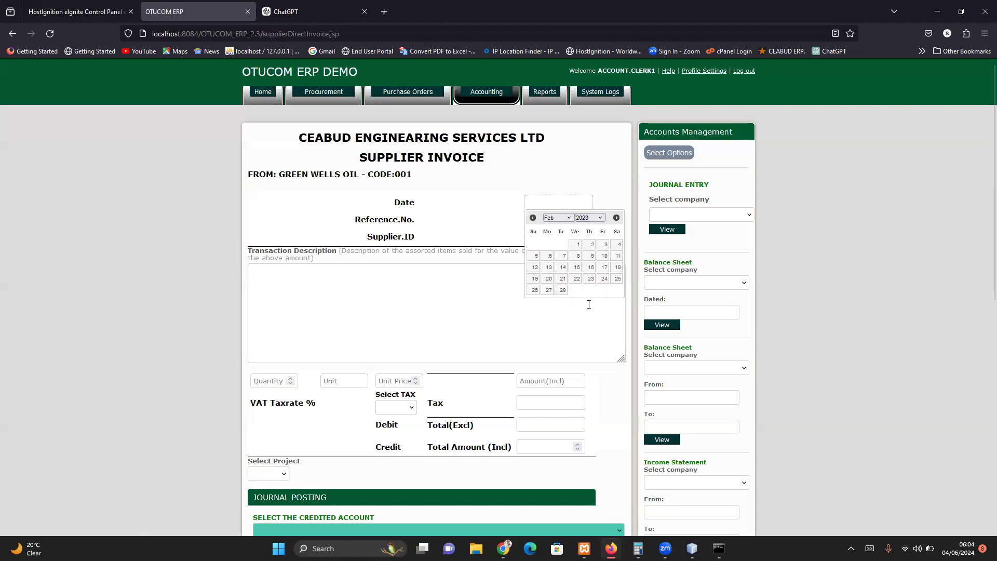
click(559, 218)
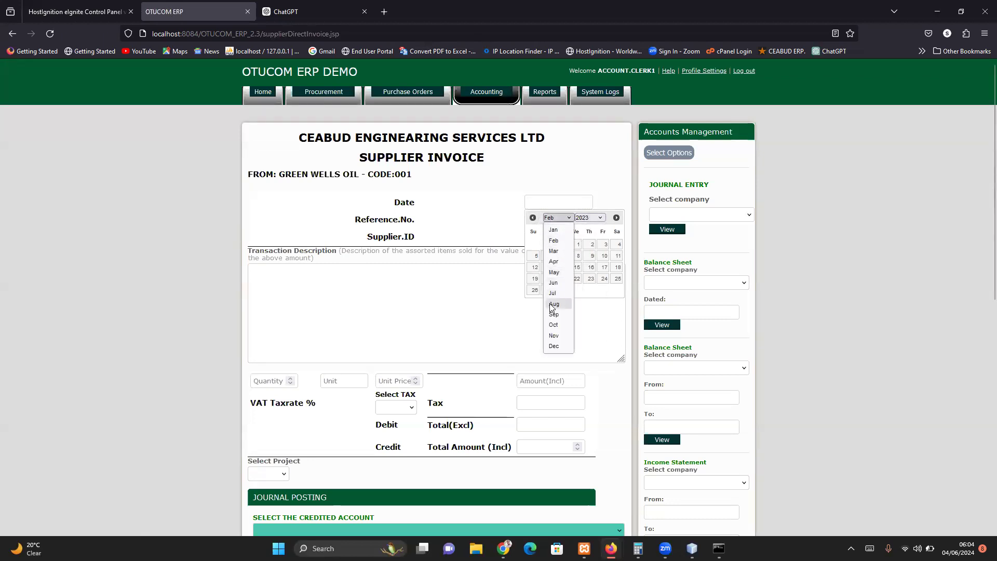
click(554, 230)
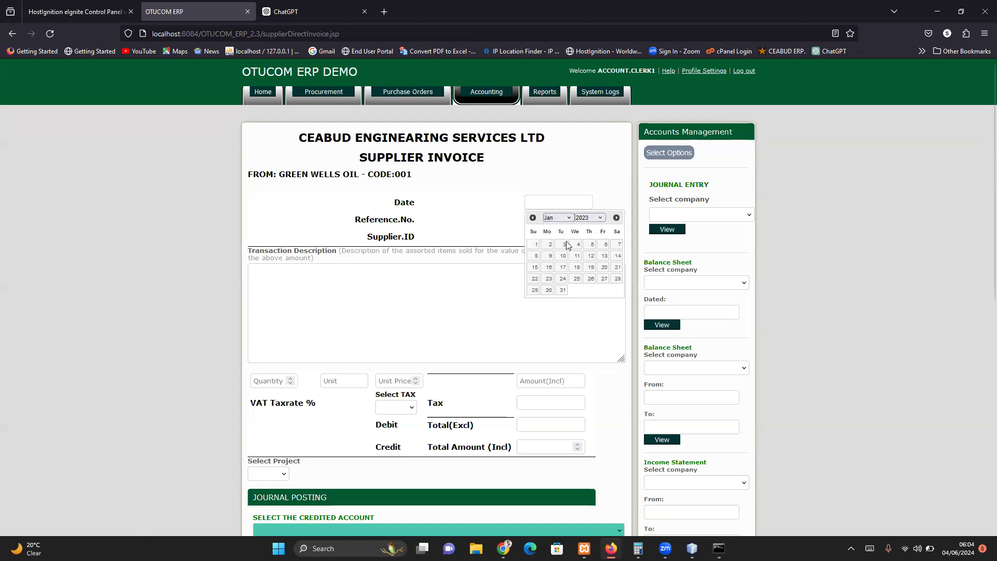
click(549, 290)
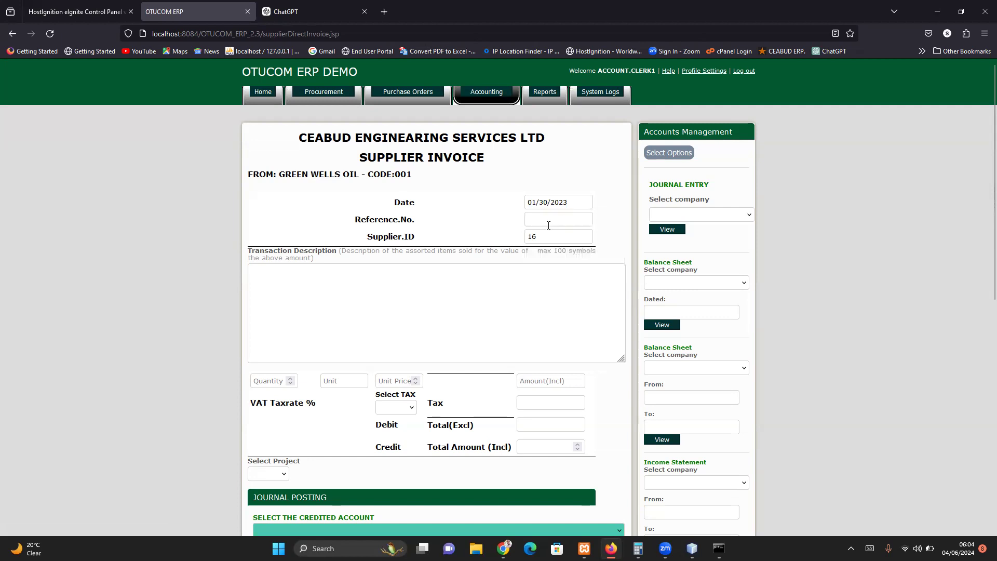
Enter 65566 as the invoice's reference number and DIESEL FOR GENERATOR AND MIXER USED IN CONCRETE WORK as the transaction description
text(65566)
click(394, 294)
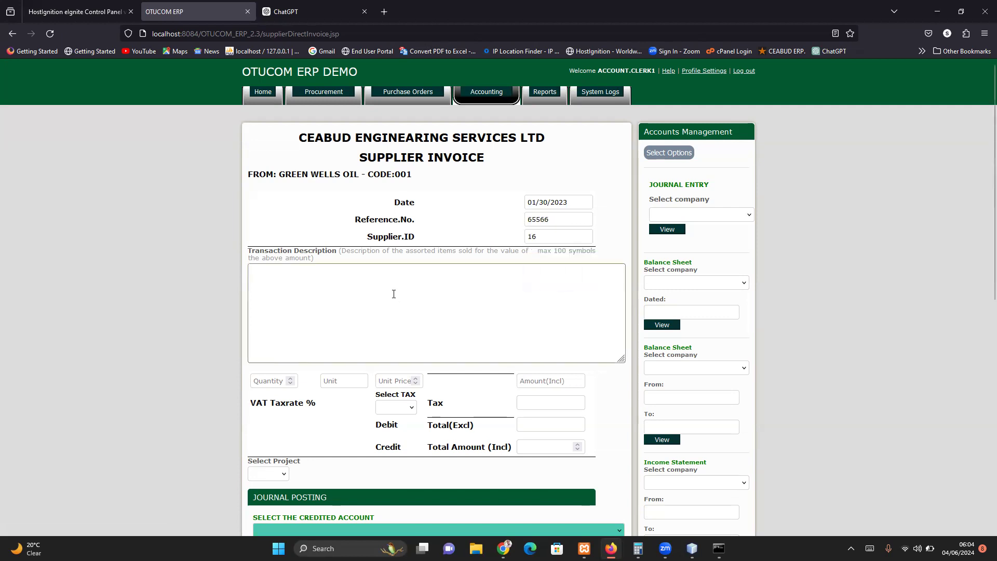
text(DIESEL FOR)
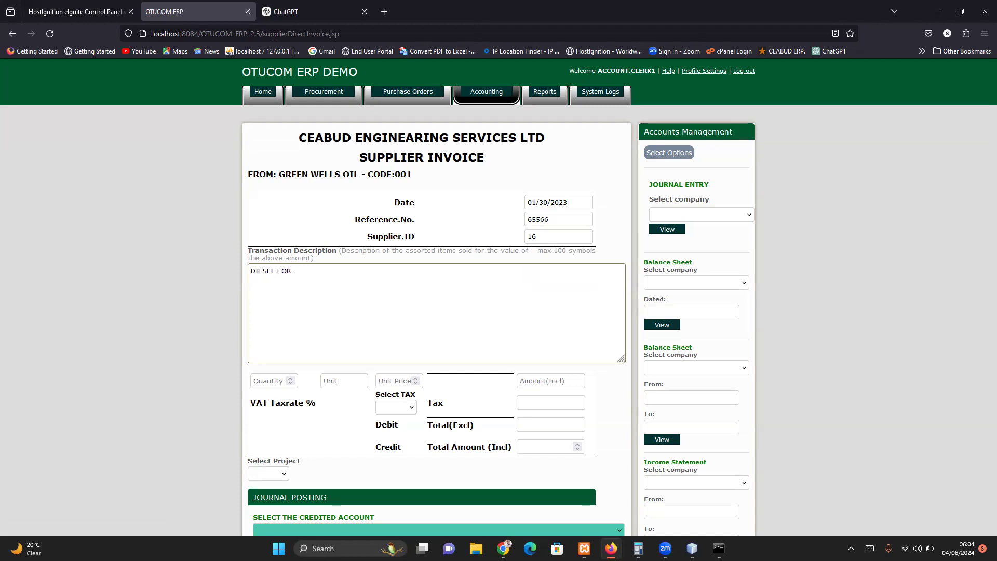
text( GENERATOR)
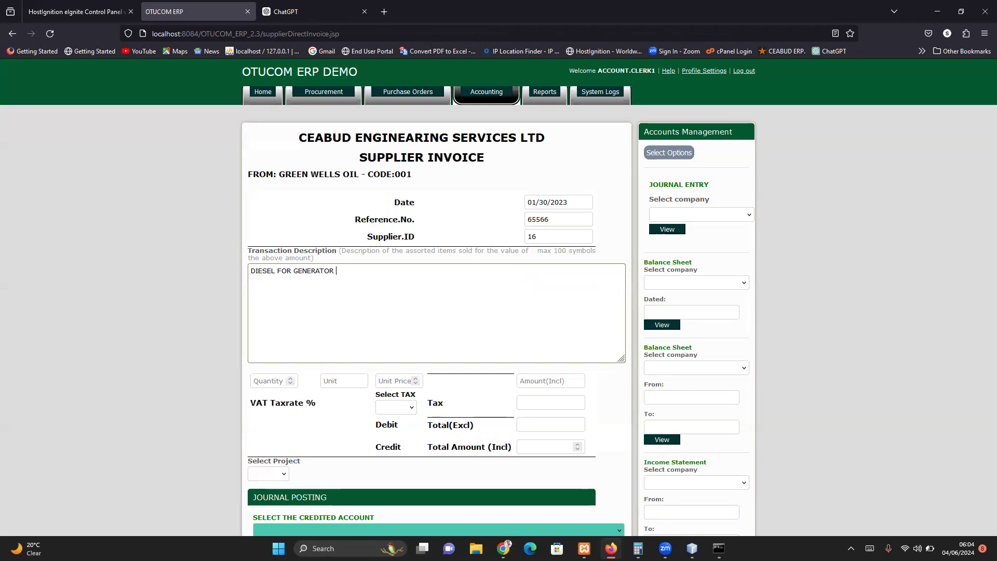
text( AND MI)
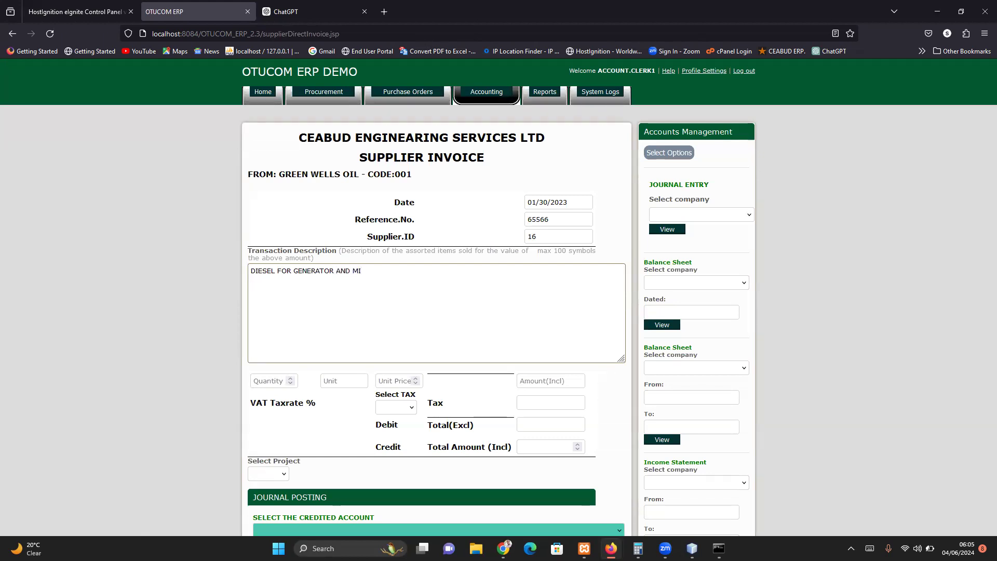
text(XER USED IN CONCRETE WORK)
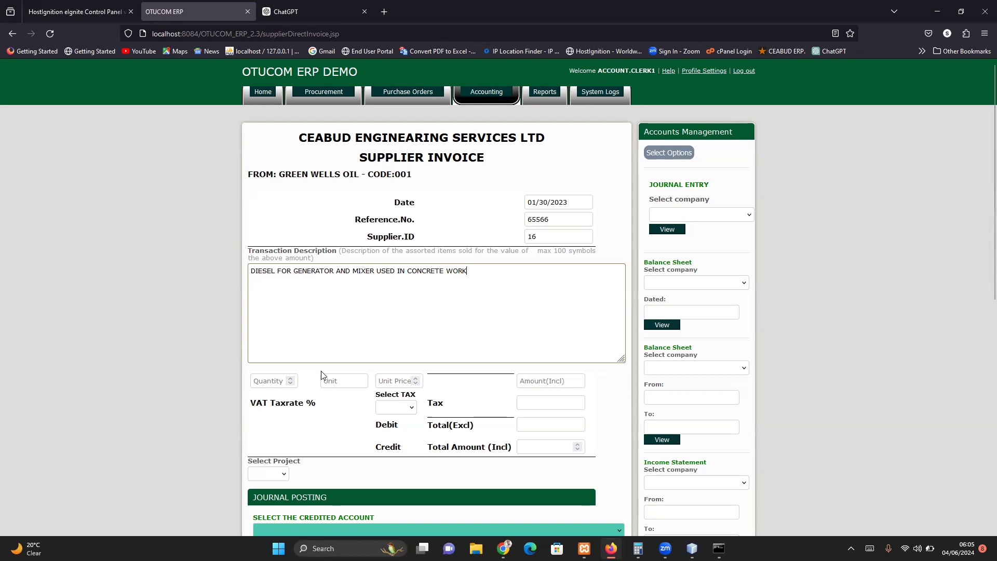
Enter a quantity of 1000 LTRS at a unit price of 189 and fill in the calculated tax-inclusive amount
scroll(321, 371, down, 3)
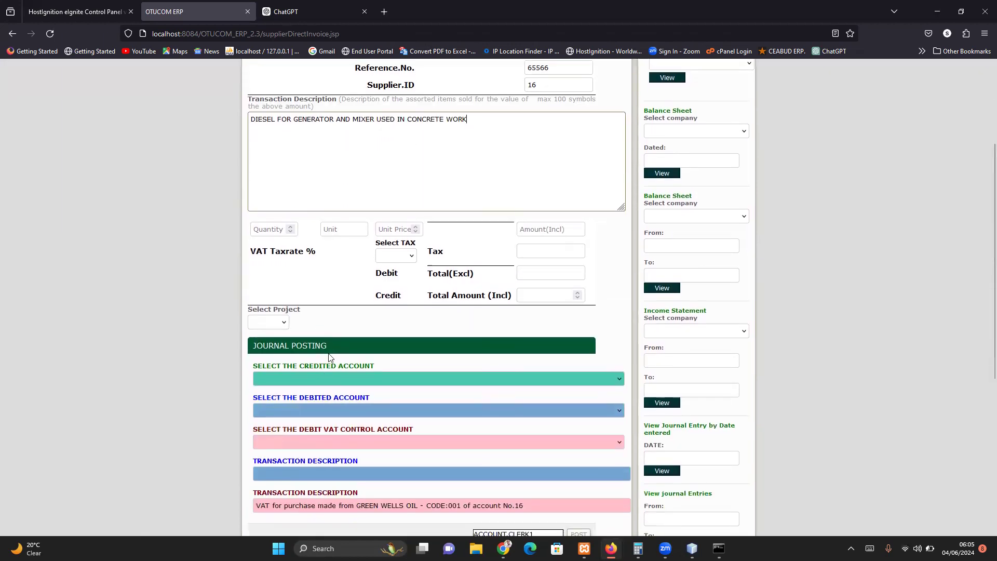
click(270, 230)
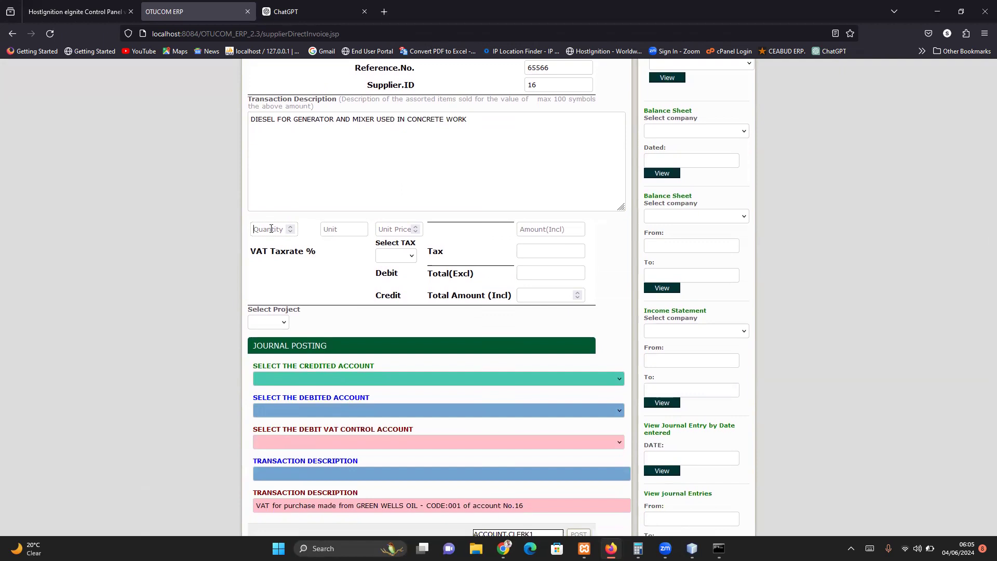
text(1000)
click(339, 229)
text(LTR)
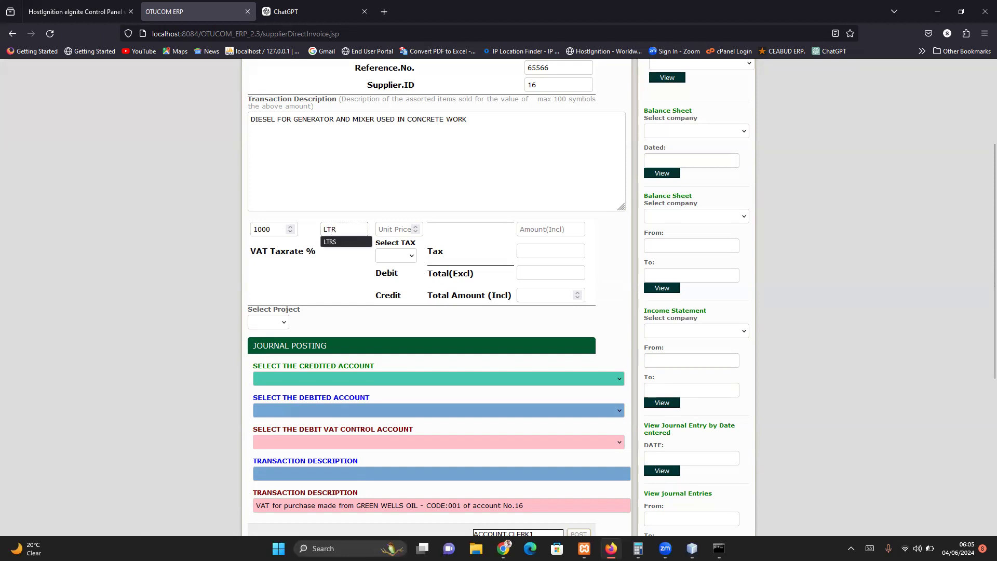
click(340, 241)
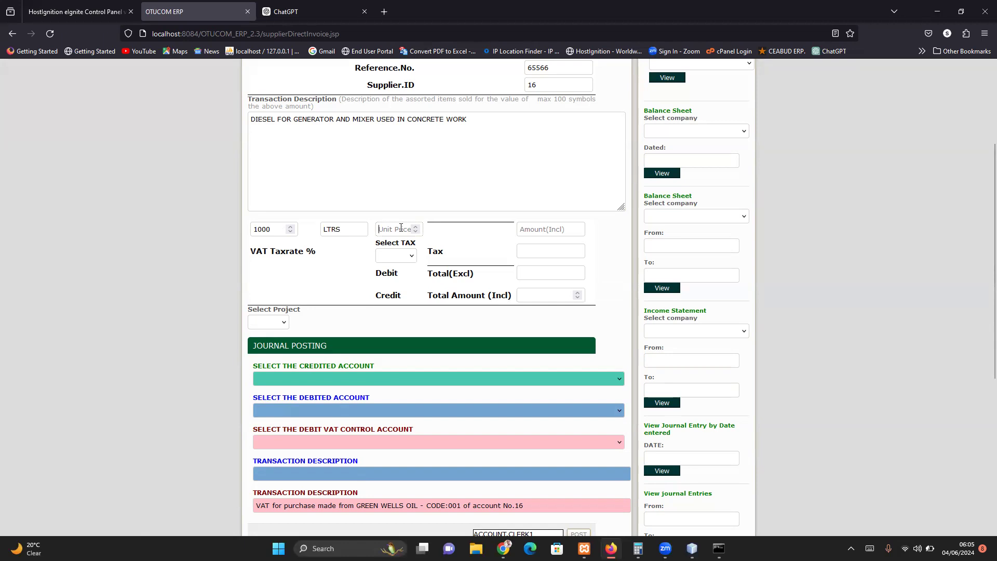
text(189)
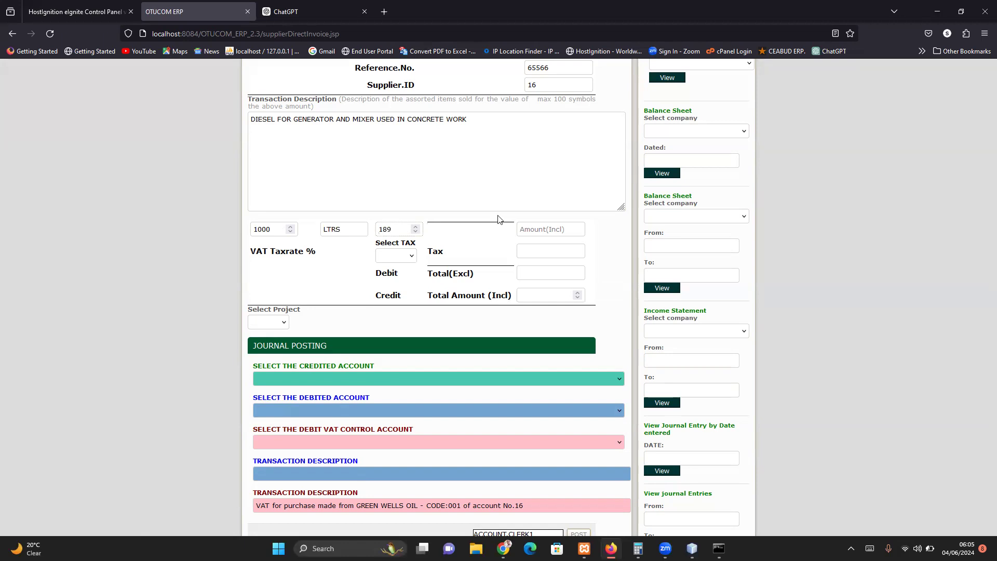
click(535, 230)
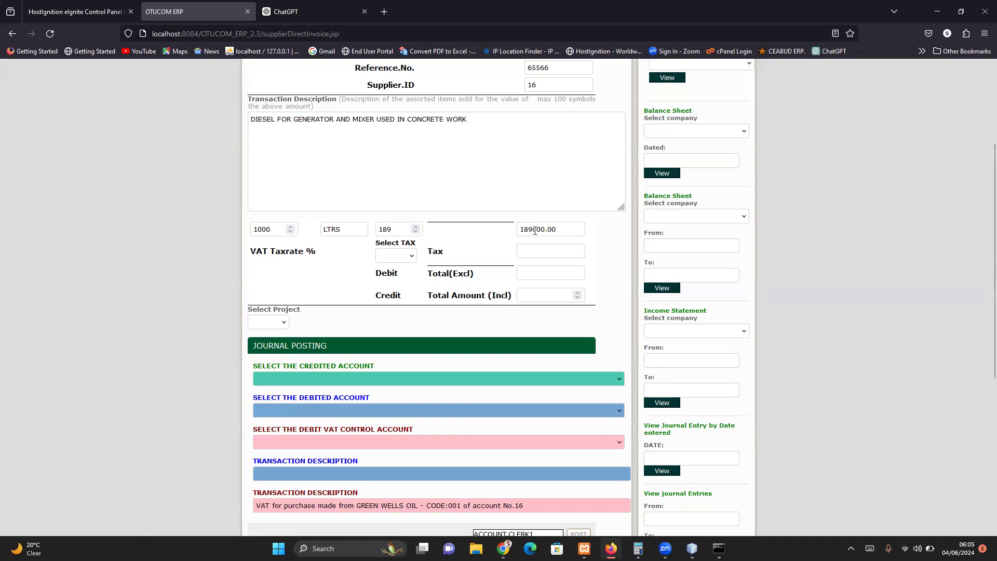
Apply 16% VAT to the invoice and fill in the calculated tax, tax-exclusive total and tax-inclusive total
click(405, 256)
click(396, 286)
click(548, 250)
click(541, 272)
click(544, 292)
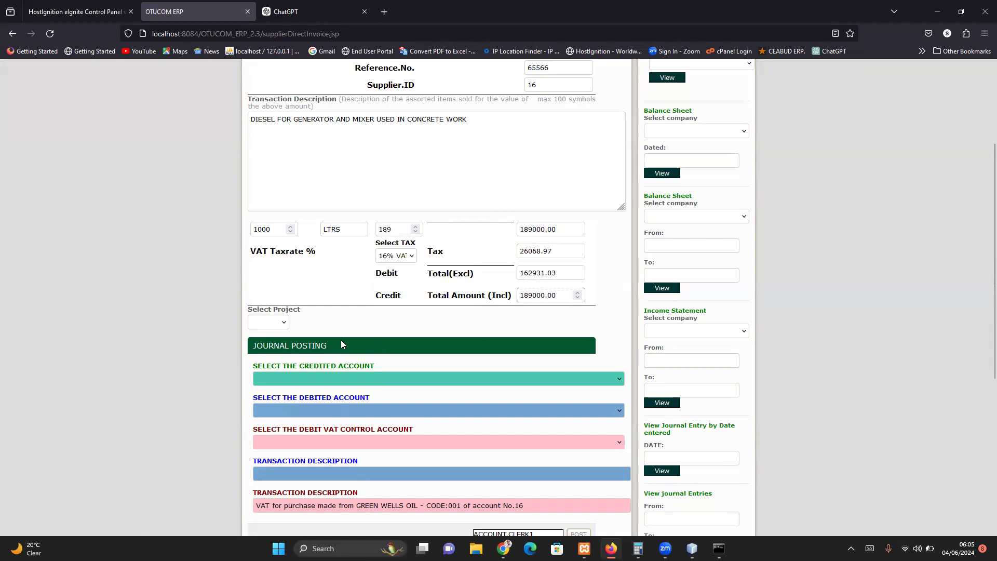
Assign the invoice to the AWASI QUARRY 001 project and choose ACCOUNTS PAYABLE - CODE:001 as the credited account
click(265, 323)
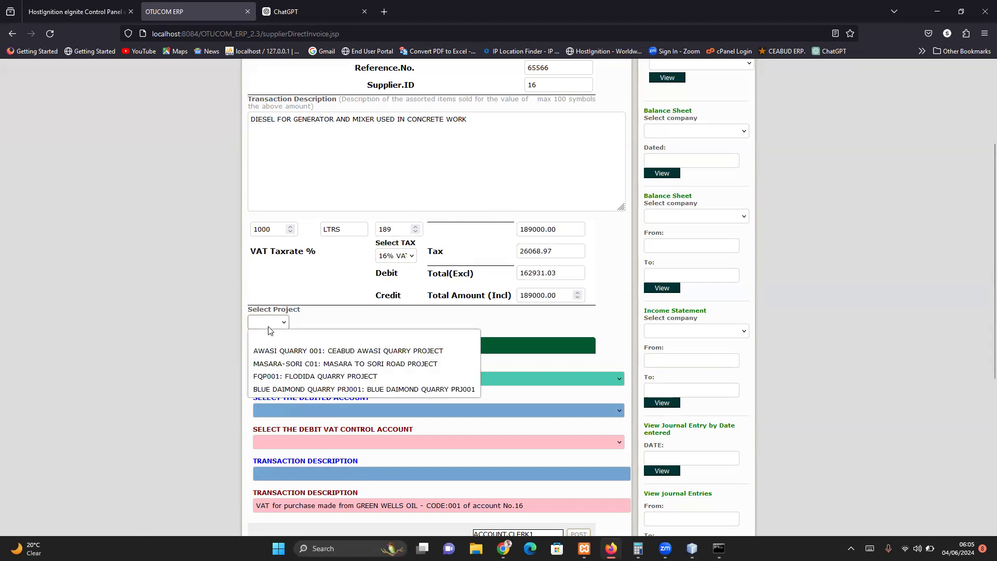
click(307, 352)
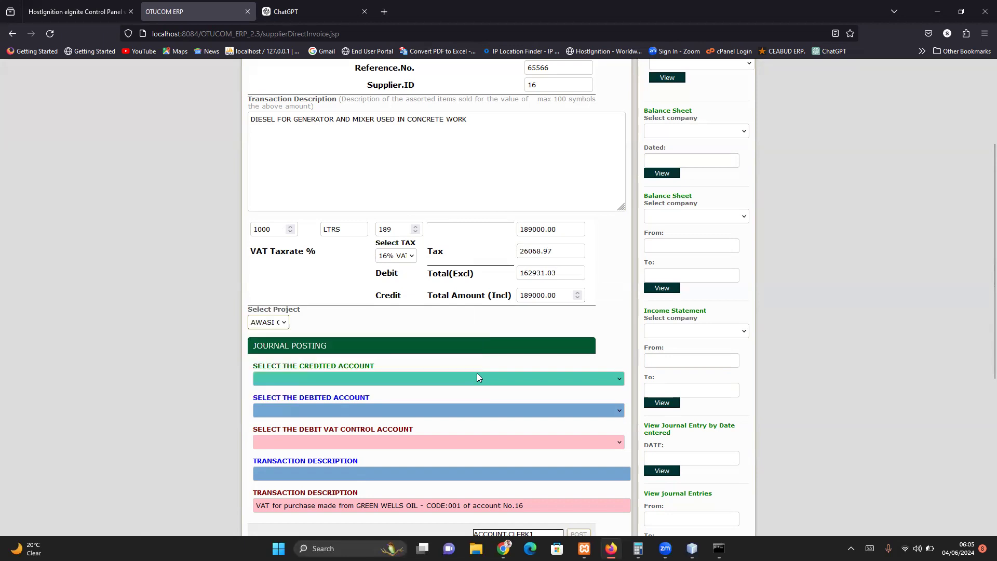
scroll(477, 373, down, 2)
click(459, 310)
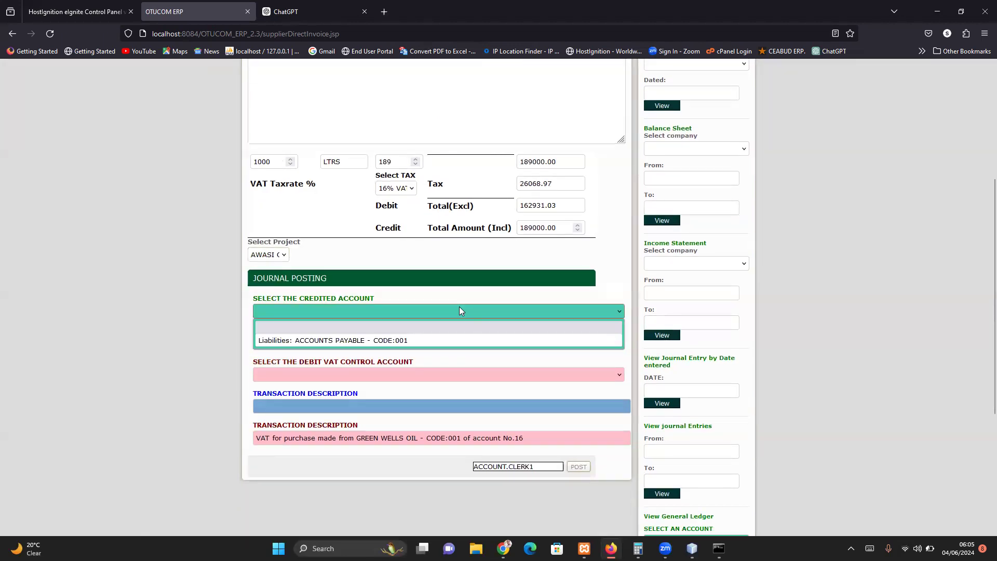
click(394, 340)
Choose CRUSHER PLANT ERECTION PILLARS - CODE:001 as the debited account and VAT CONTROL ACCOUNT - CODE:001 as the debit VAT control account
click(419, 342)
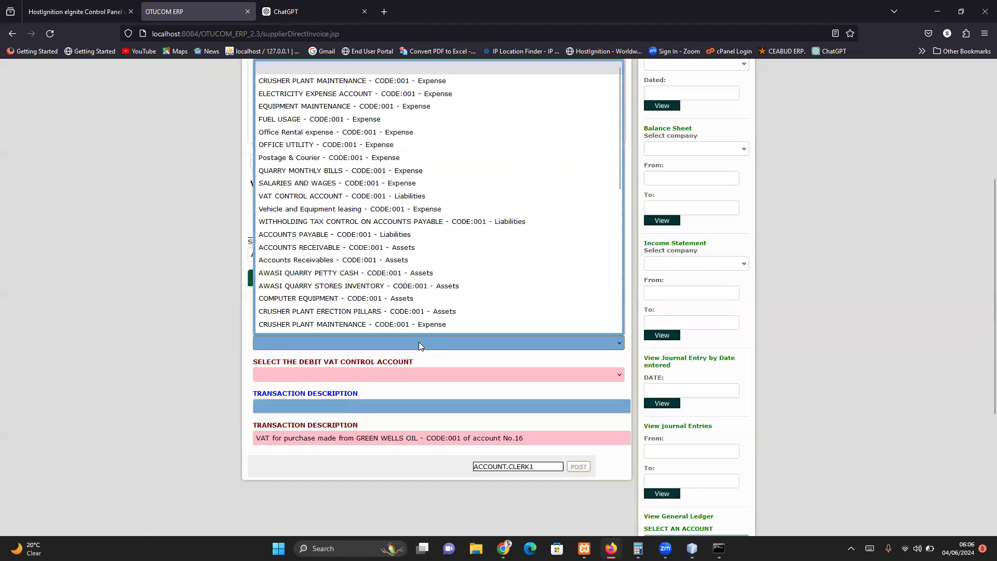
scroll(331, 332, down, 1)
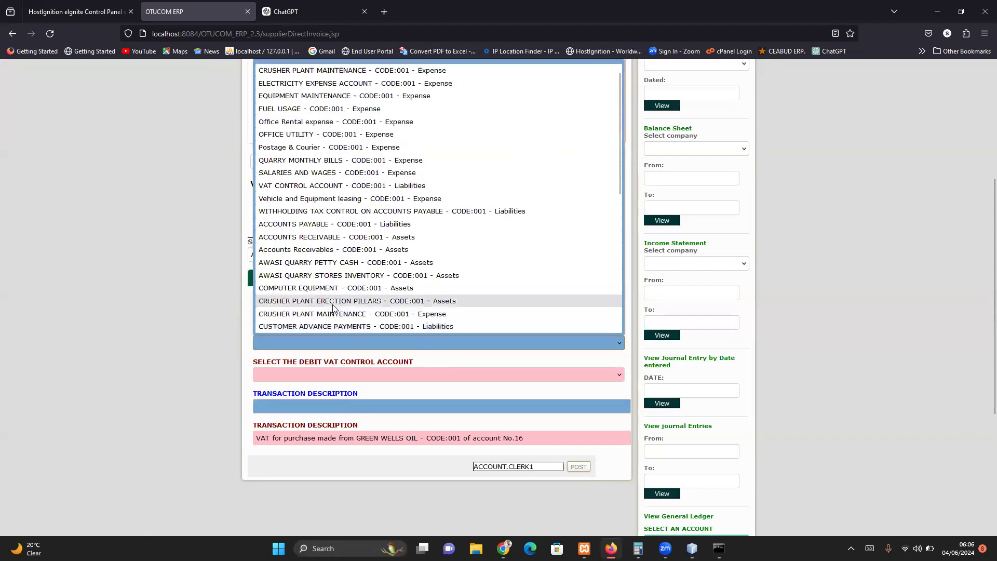
click(332, 303)
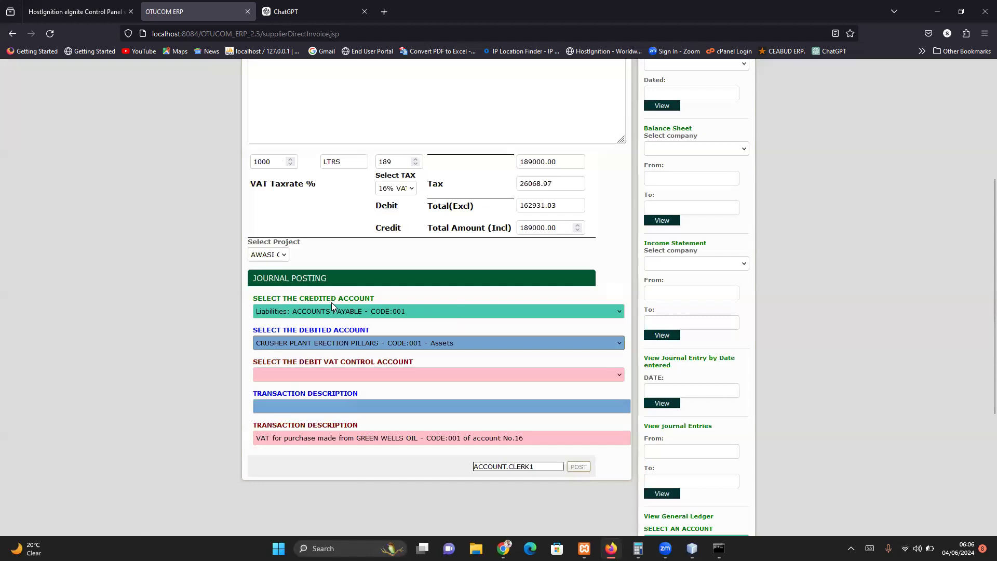
click(363, 375)
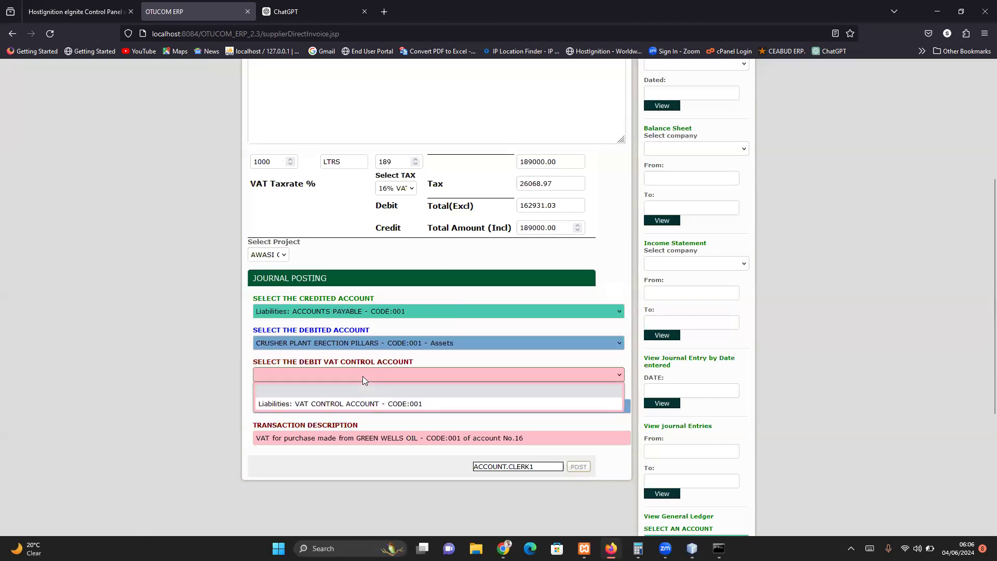
click(349, 405)
Fill in the journal's generated transaction description for the diesel invoice and post the supplier invoice
click(327, 410)
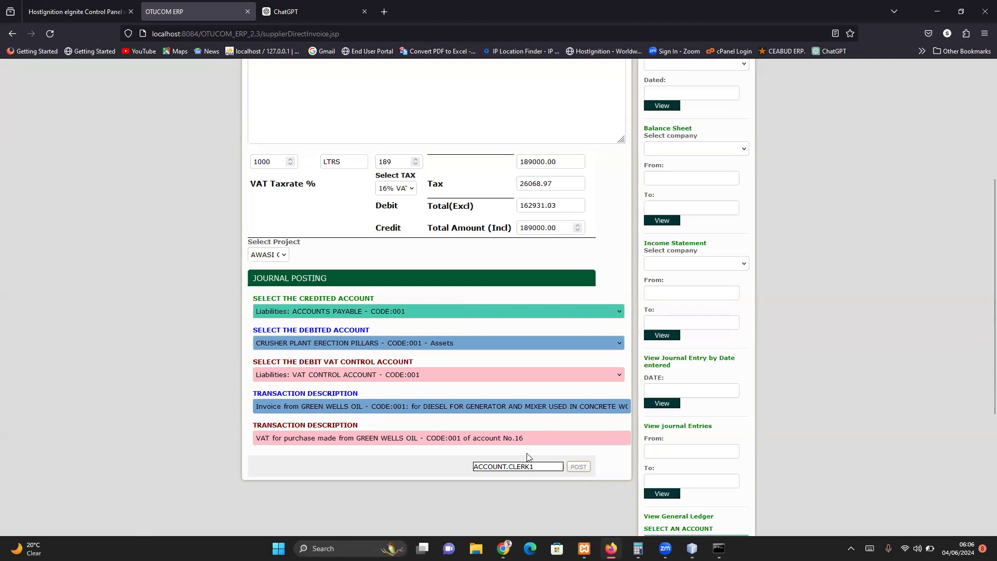
click(578, 466)
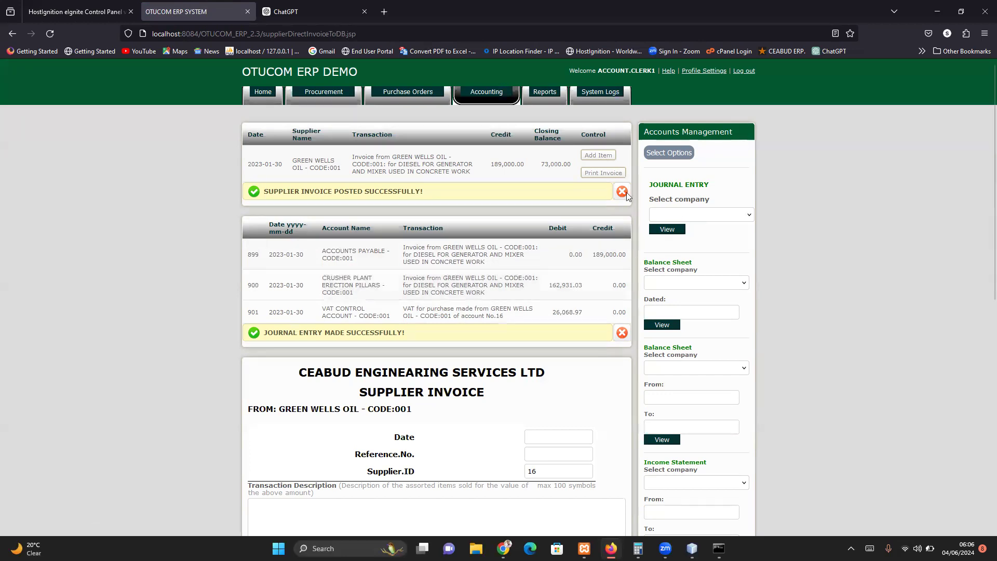
Return to the accounting dashboard and set the period balance sheet to CEABUD ENGINEARING SERVICES LTD with a start date of 01/10/2023
click(487, 93)
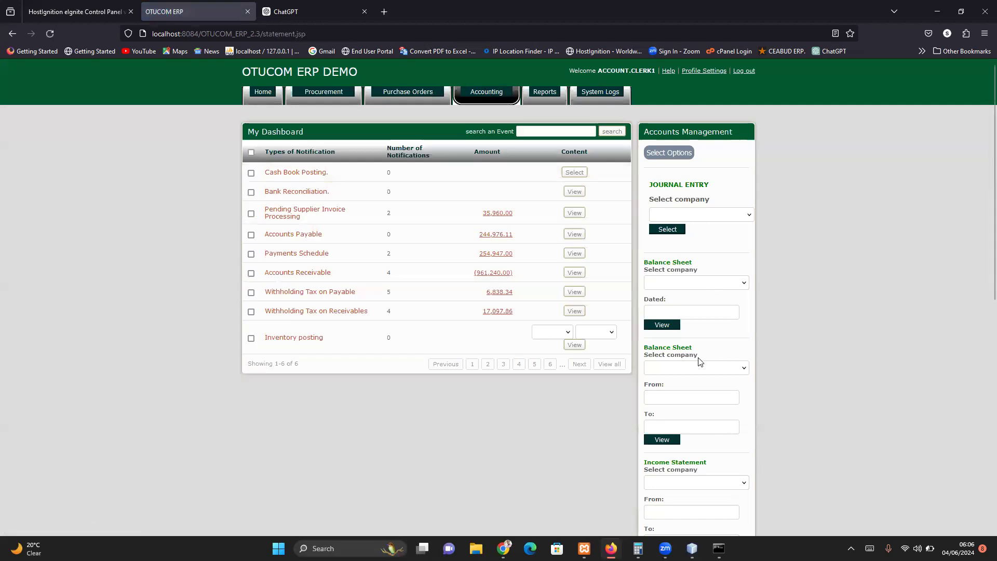
click(694, 369)
click(675, 397)
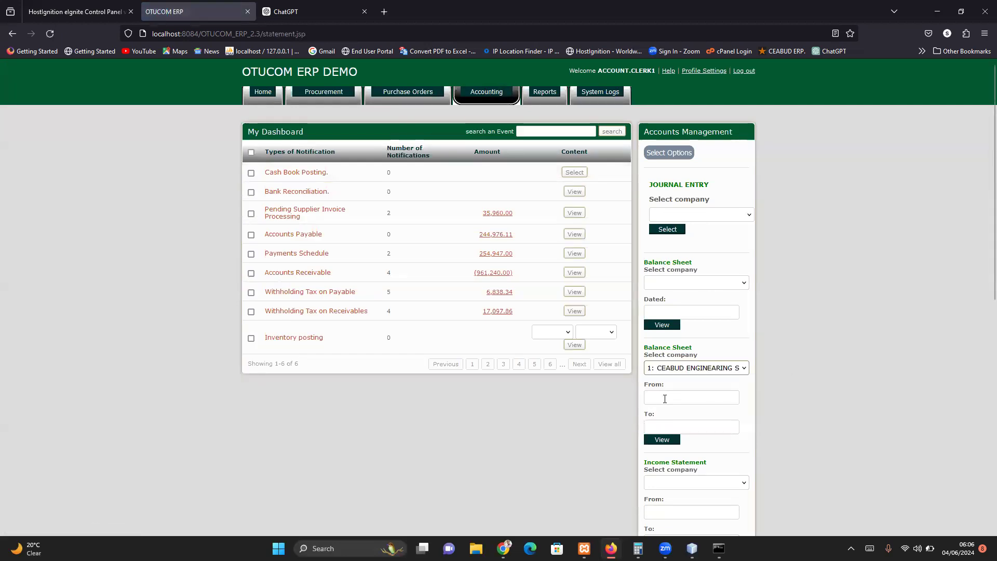
click(679, 398)
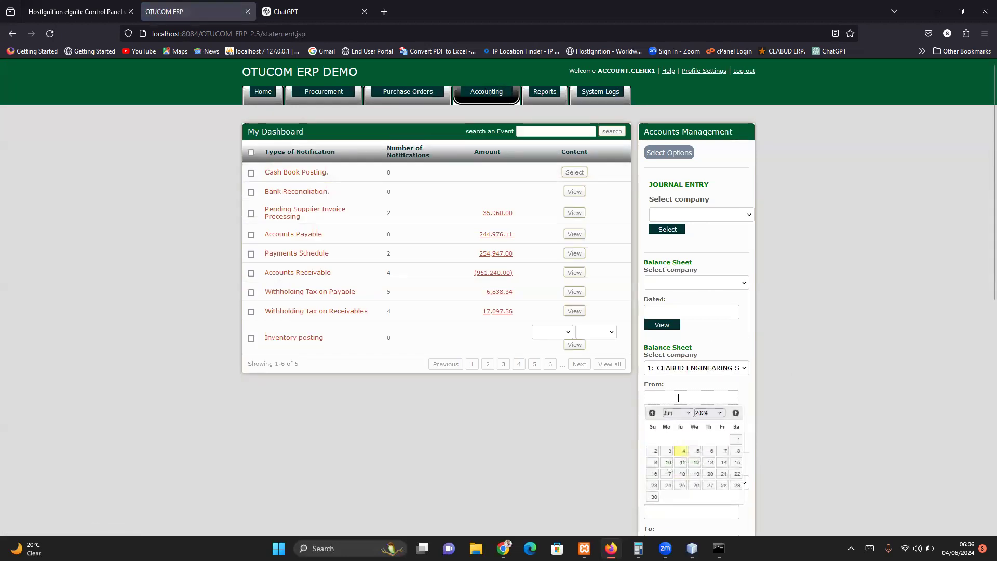
click(707, 413)
click(711, 284)
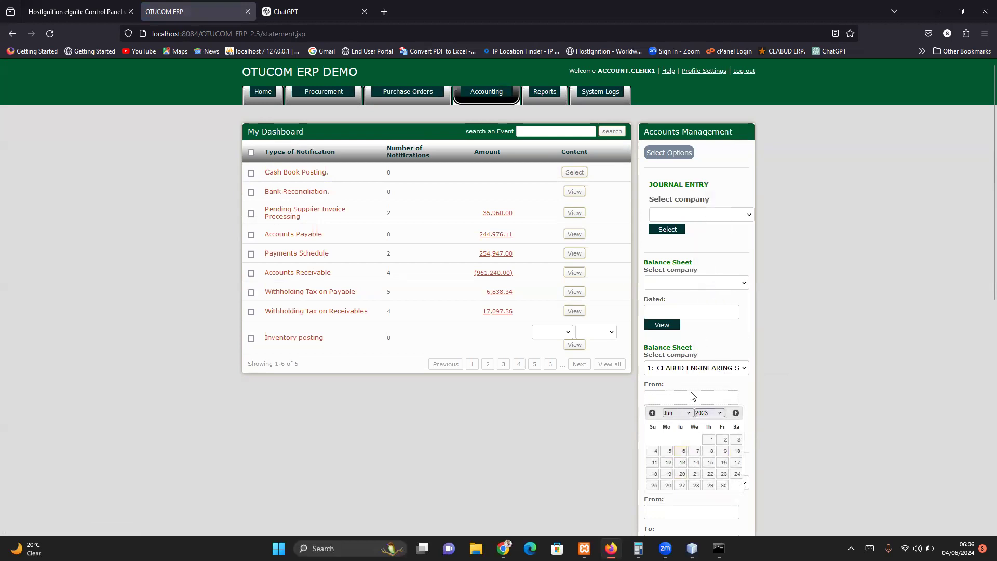
click(687, 413)
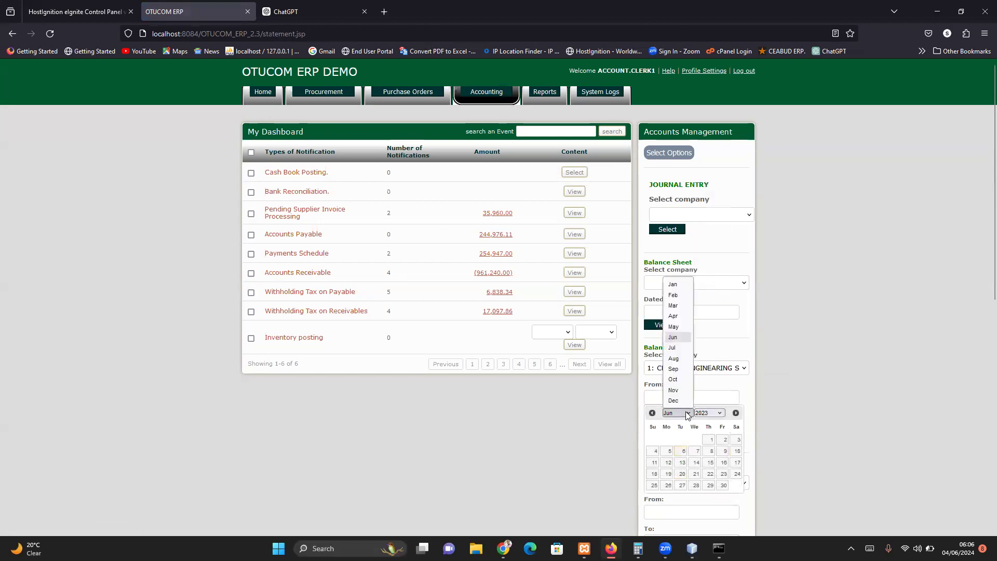
click(673, 285)
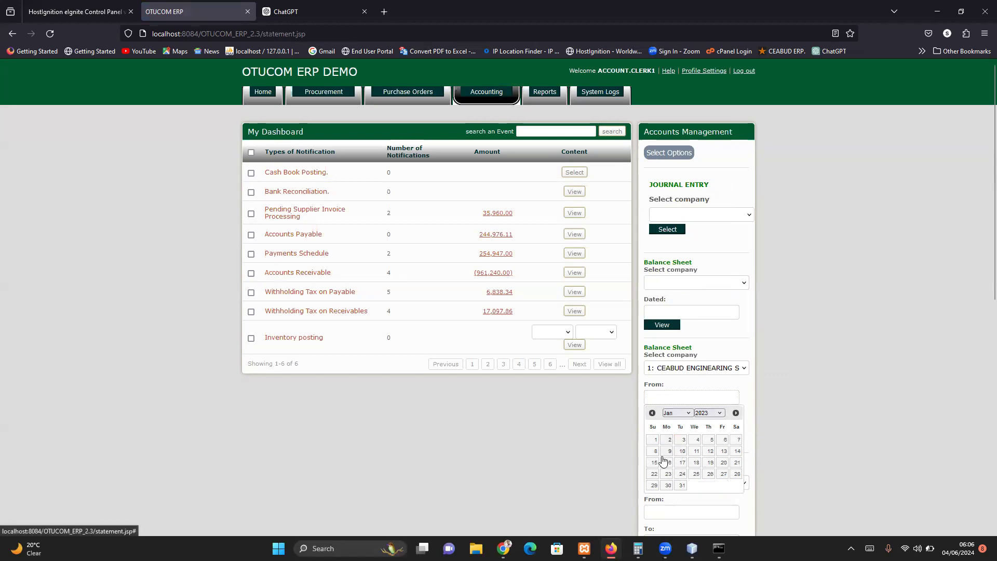
click(680, 451)
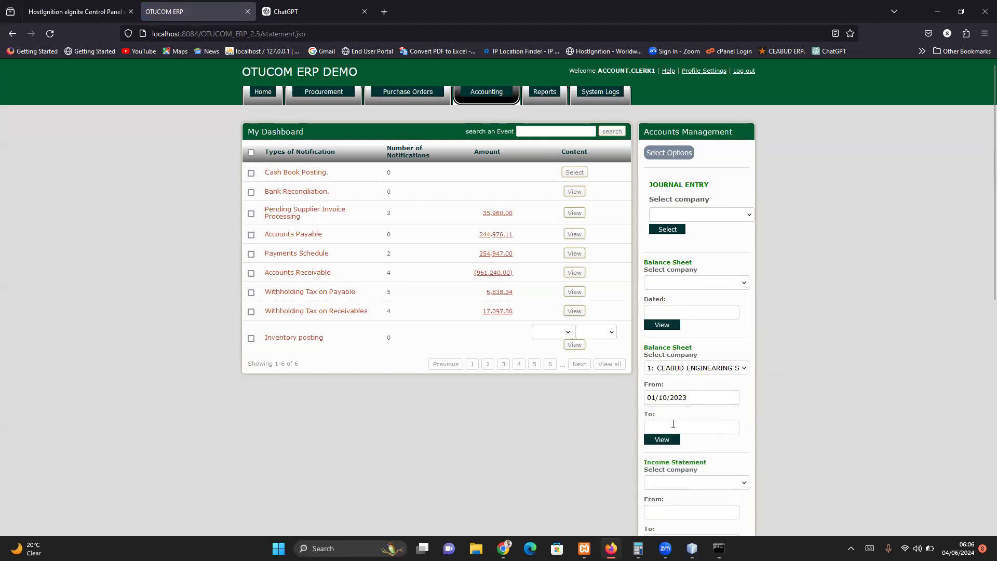
Set the balance sheet's end date to 01/30/2023, view the report and check the CRUSHER PLANT ERECTION PILLARS amount
click(674, 427)
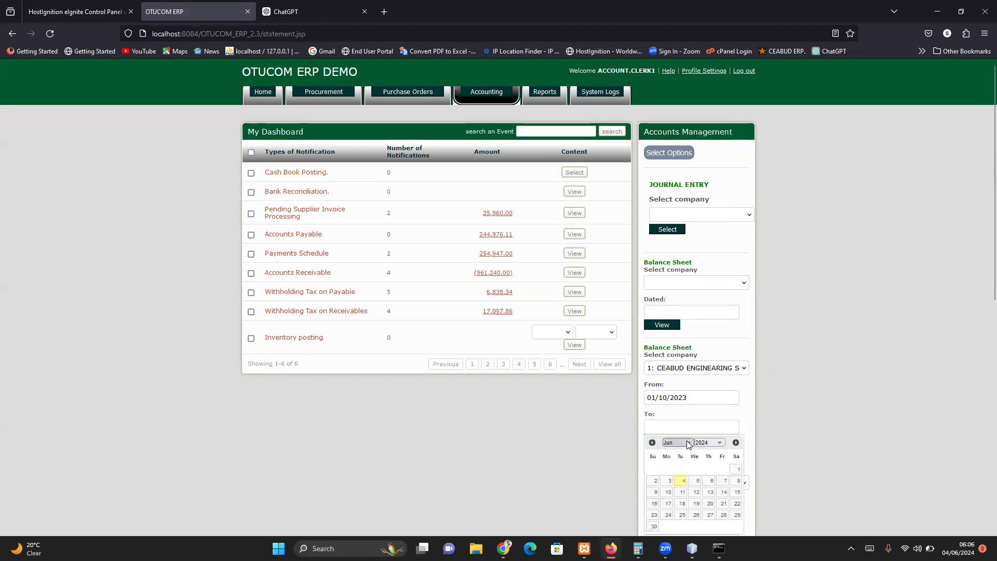
click(688, 443)
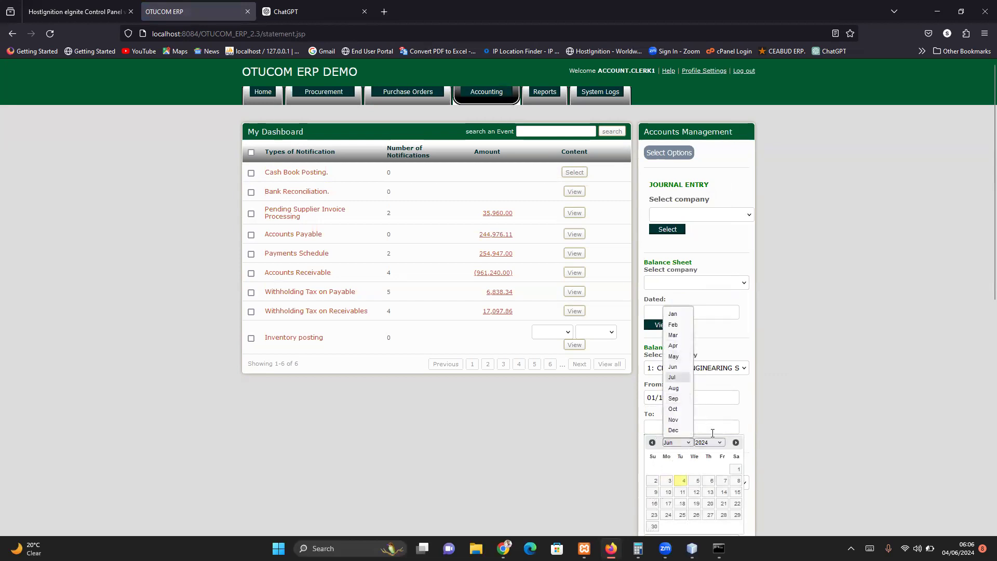
click(709, 443)
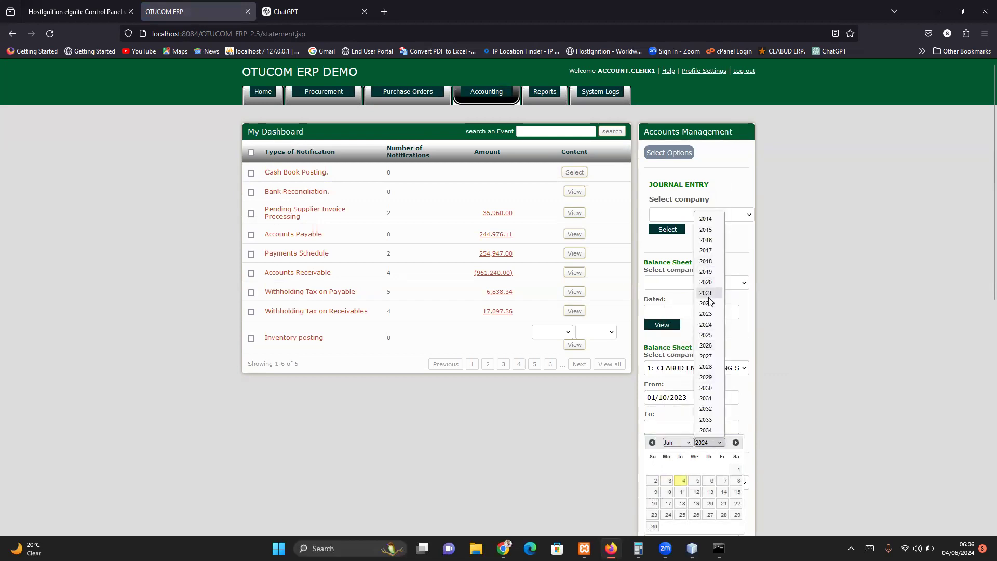
click(706, 313)
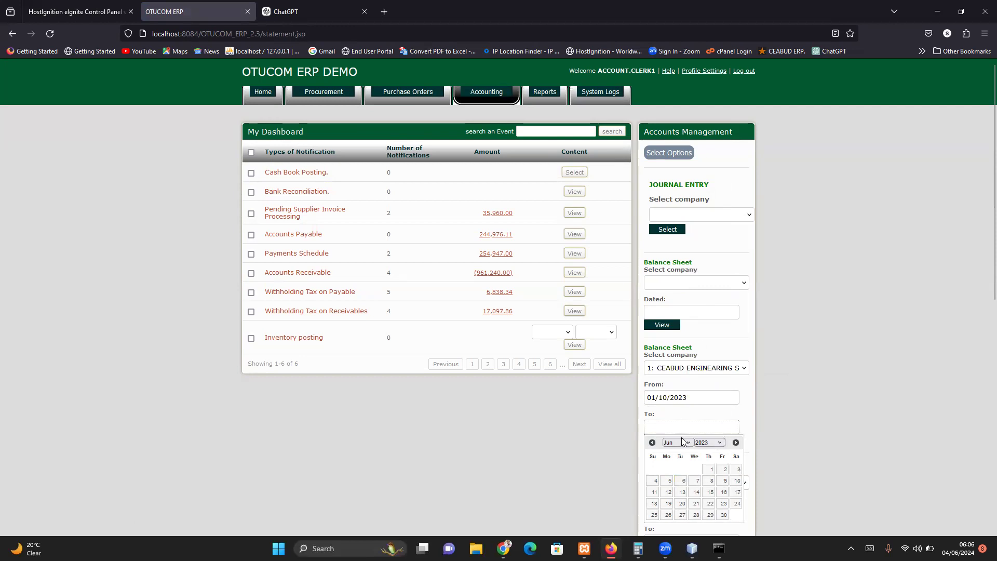
click(682, 442)
click(675, 315)
click(667, 515)
click(664, 442)
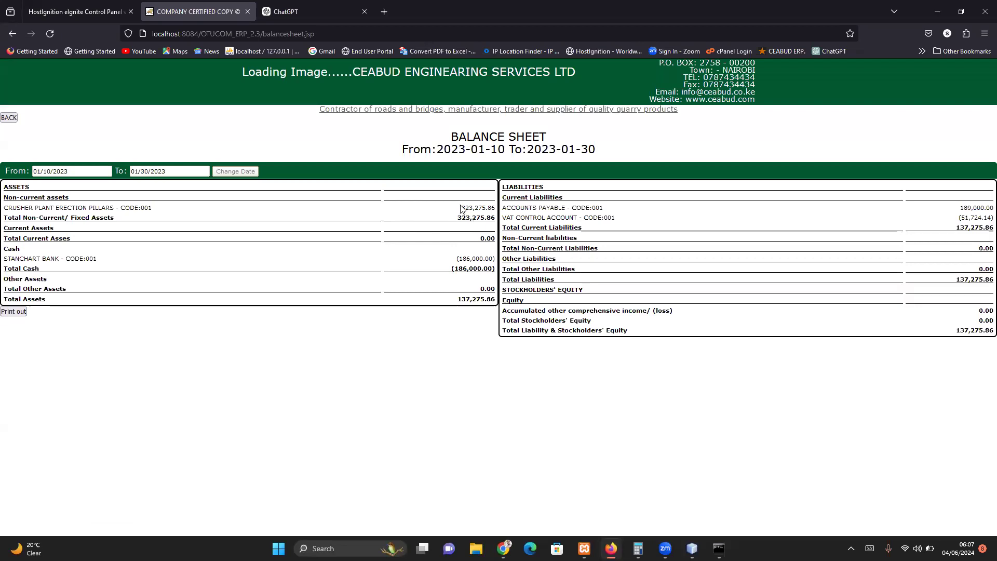
drag(461, 208, 487, 206)
Go back to the accounting dashboard and select CEABUD ENGINEARING SERVICES LTD as the general ledger's company
click(12, 34)
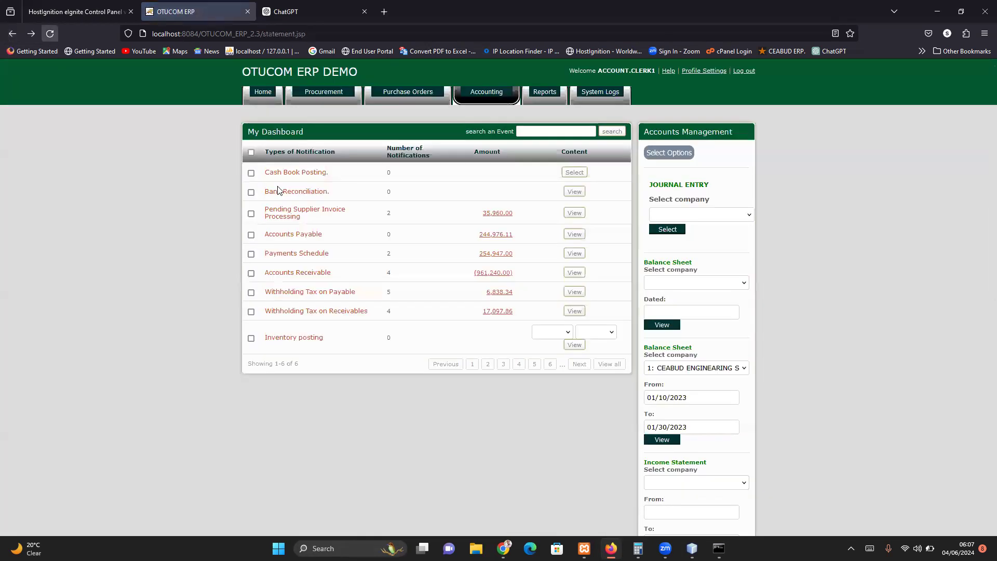
scroll(585, 415, down, 5)
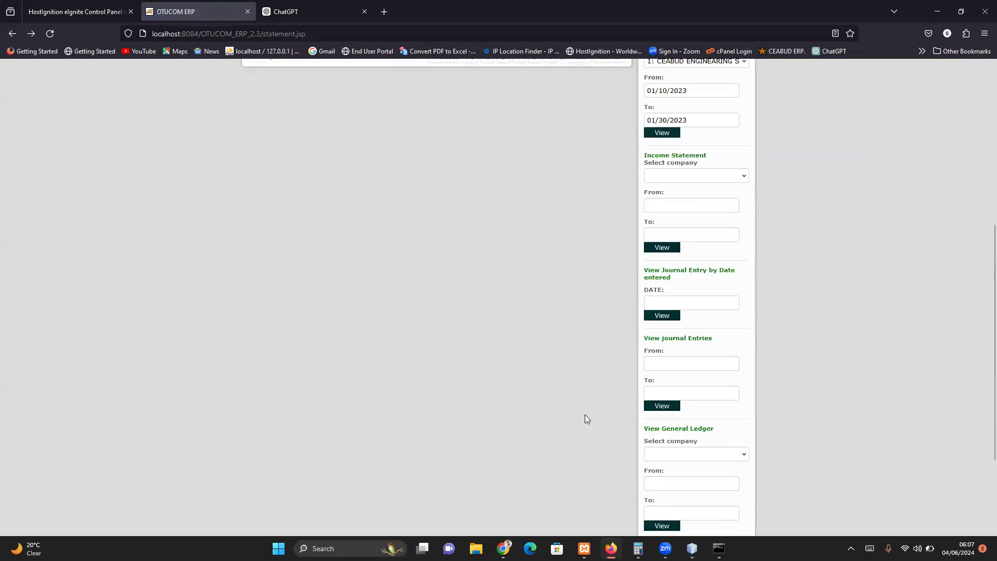
scroll(586, 420, down, 2)
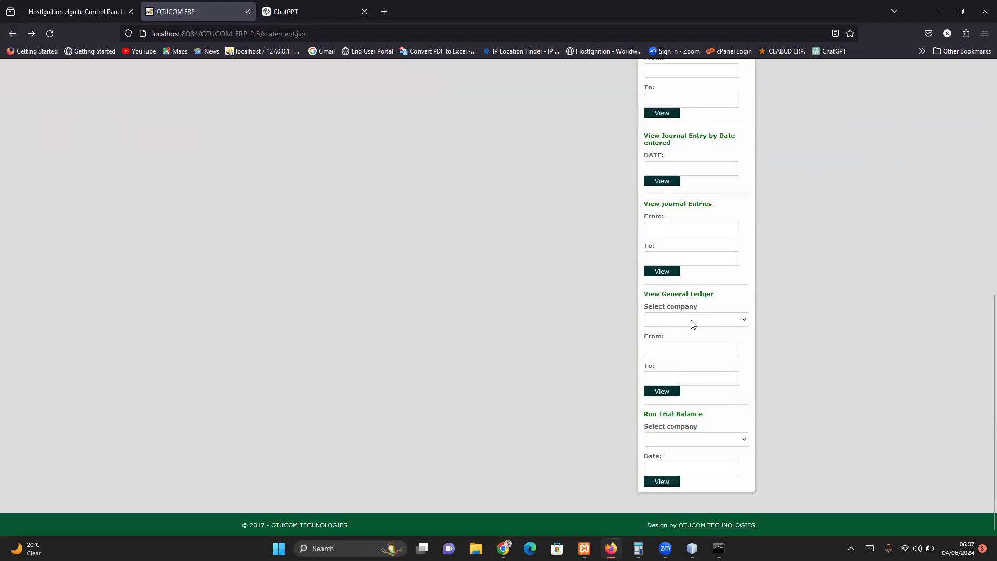
click(705, 324)
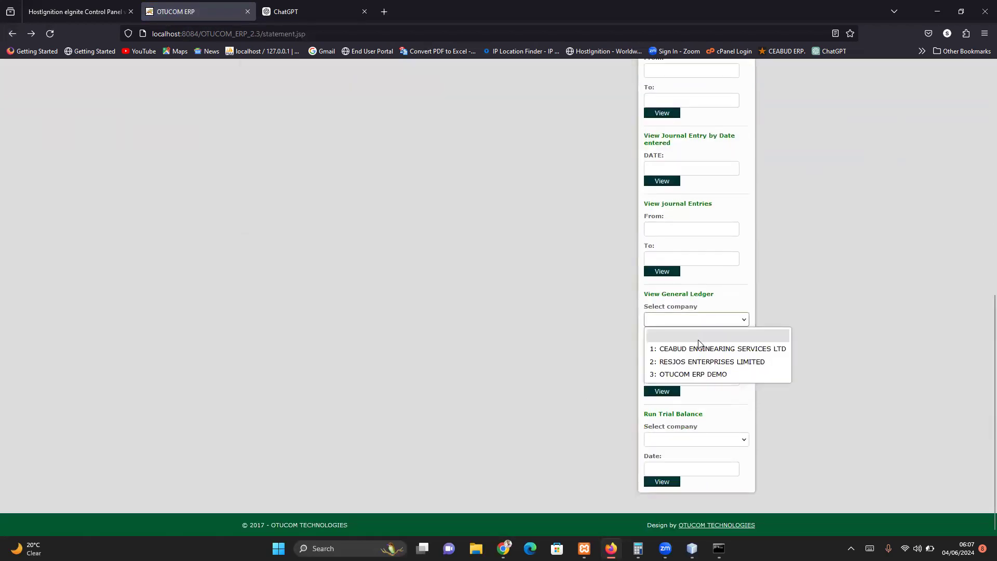
click(697, 349)
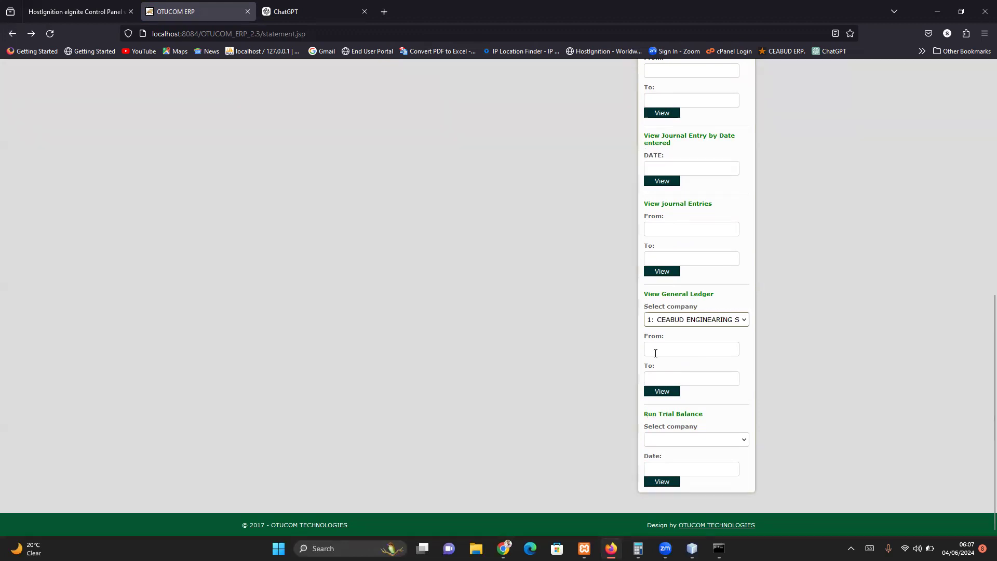
Set the general ledger's start date to 01/01/2023
click(656, 353)
click(687, 365)
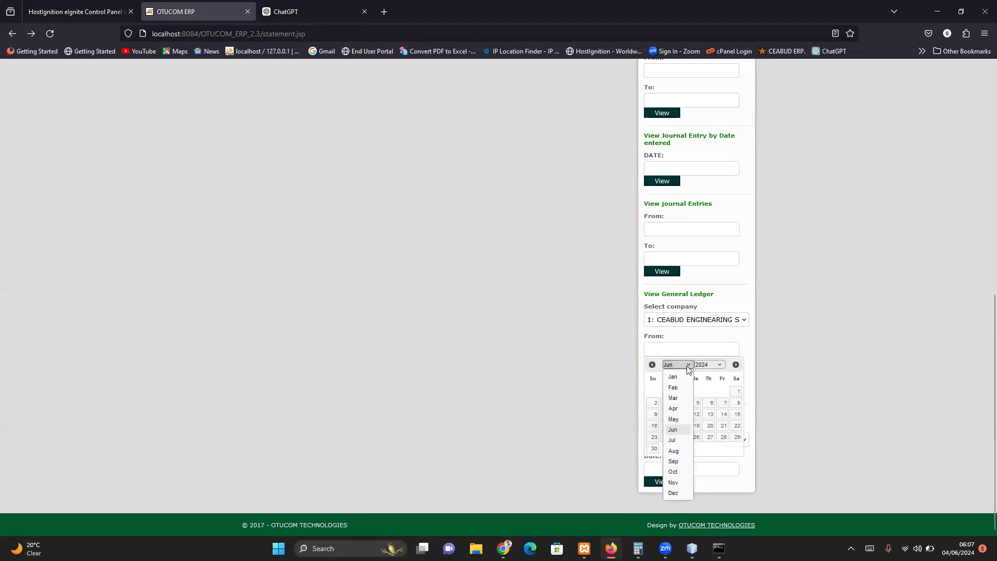
click(710, 365)
click(711, 365)
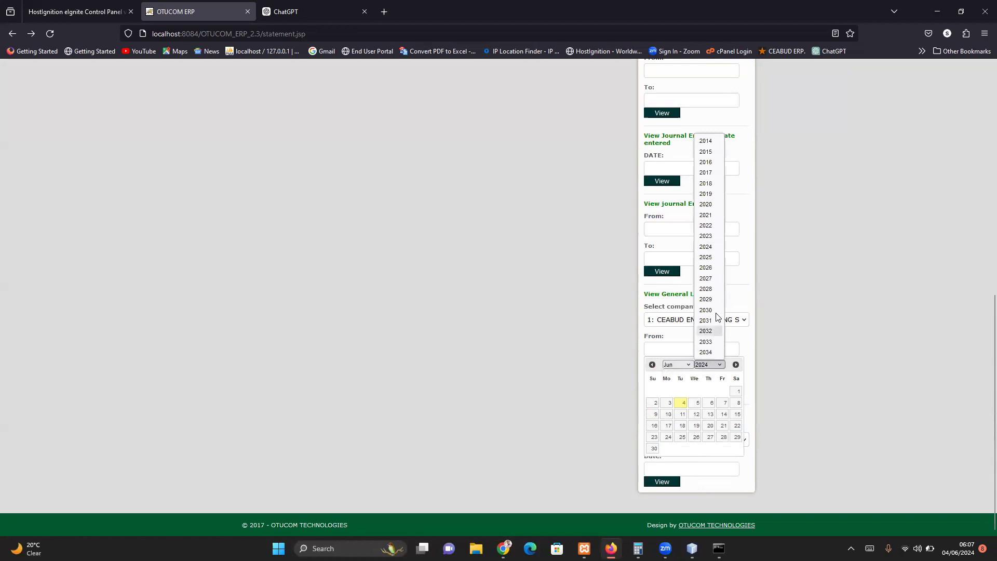
click(710, 238)
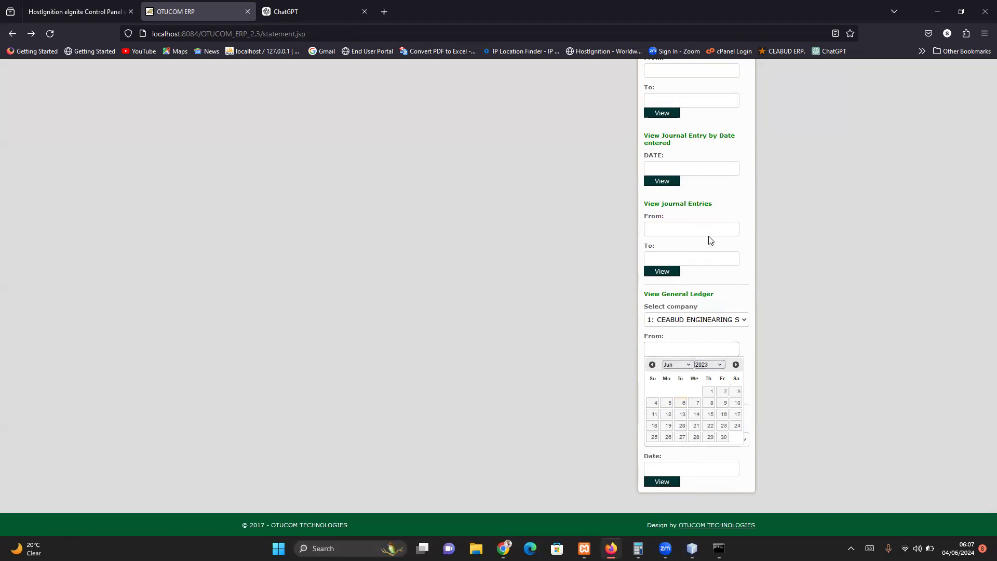
click(682, 366)
click(672, 376)
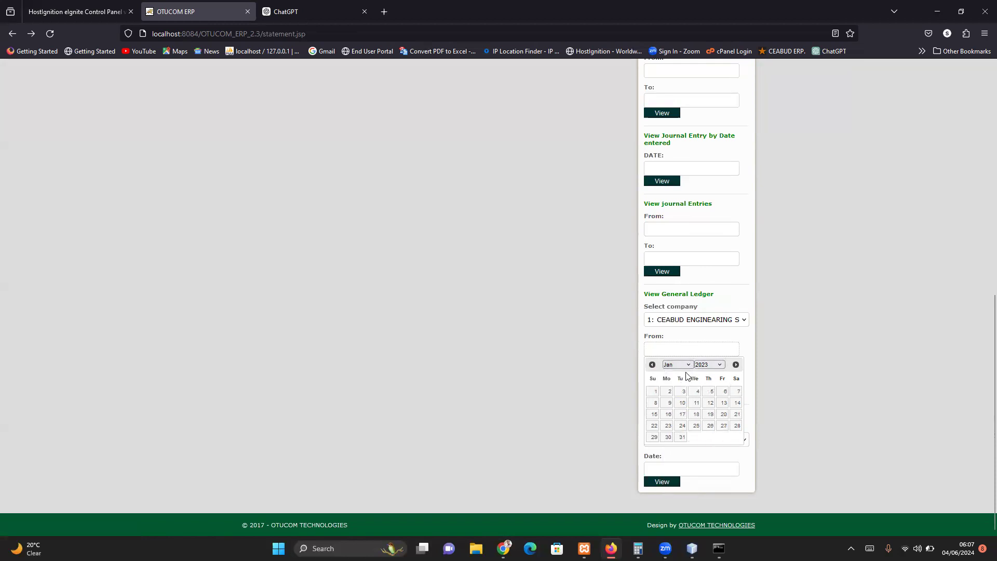
click(656, 393)
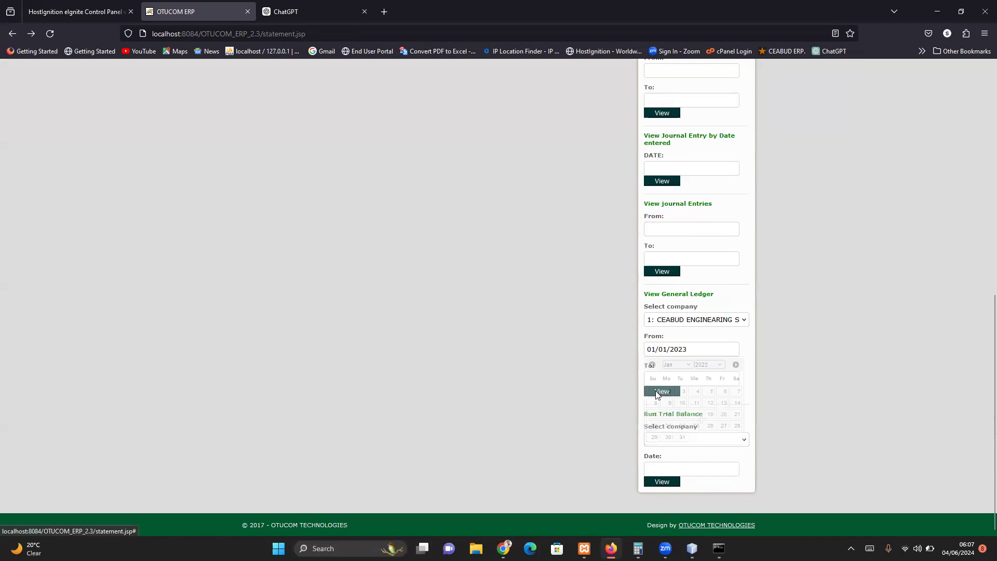
Set the general ledger's end date to 06/04/2024 and view the ledger
click(674, 376)
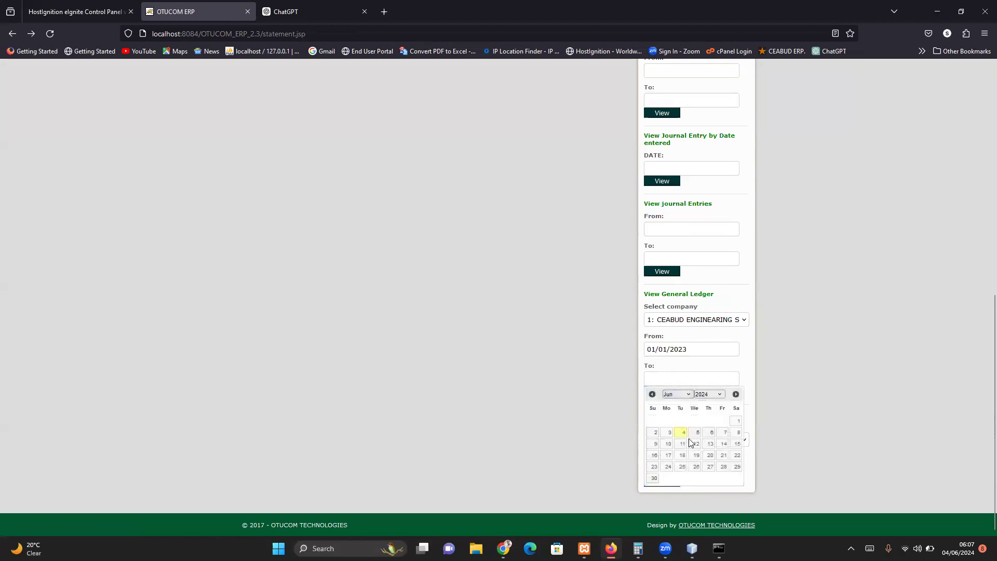
click(685, 437)
click(664, 392)
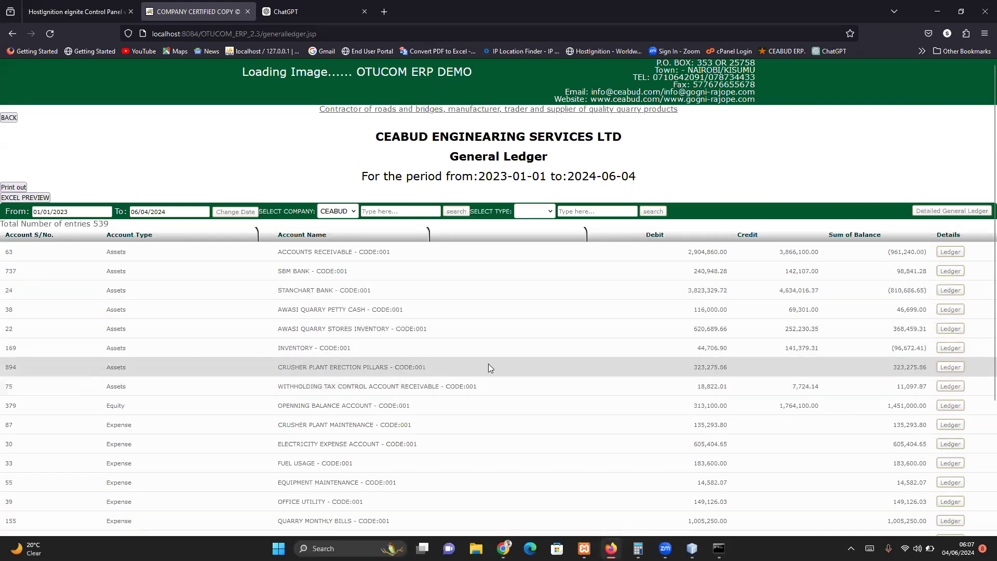
Open the CRUSHER PLANT ERECTION PILLARS account ledger, check its account balance and return to the general ledger
click(945, 369)
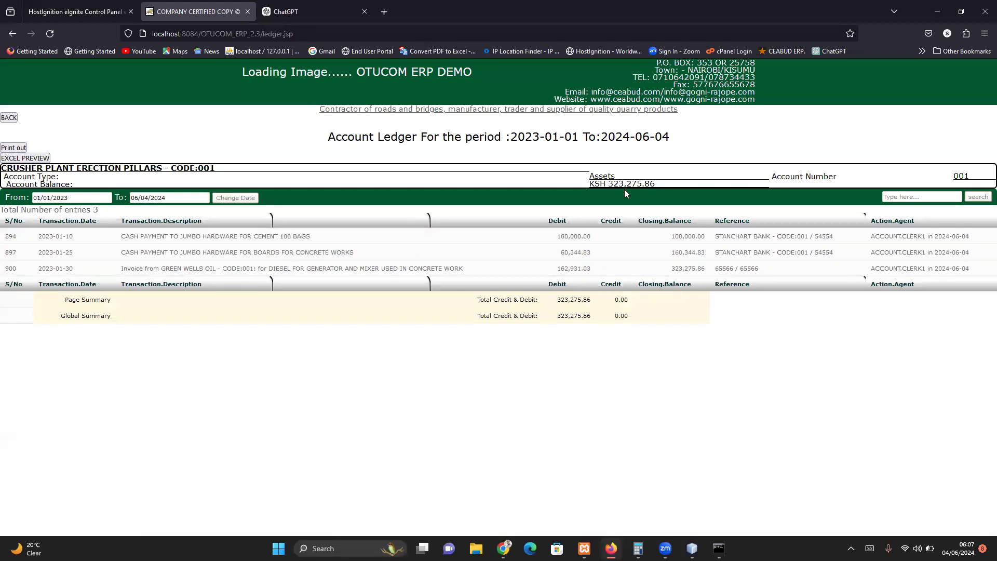
drag(655, 180, 601, 184)
click(12, 34)
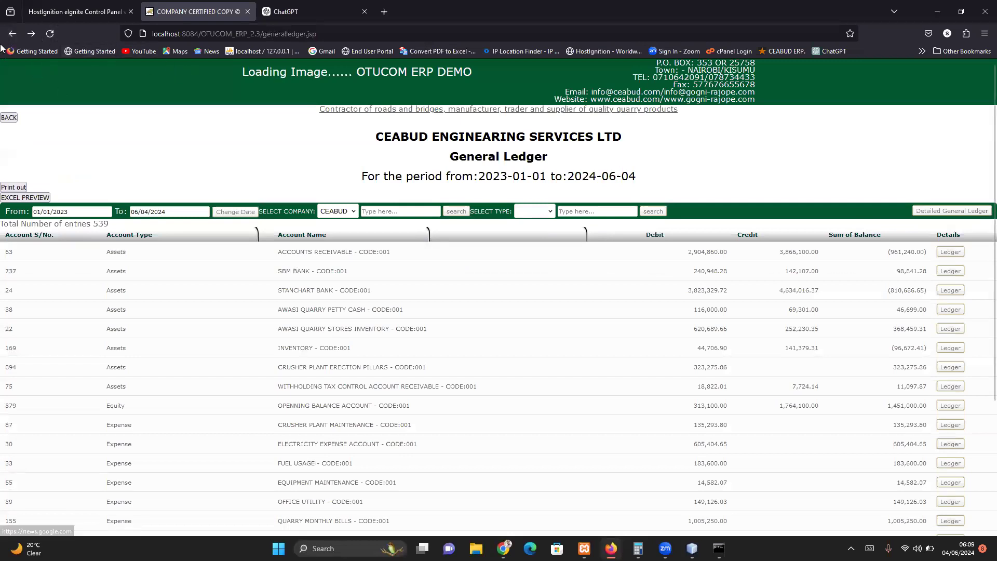
Return to the accounting dashboard and open the suppliers register
click(12, 33)
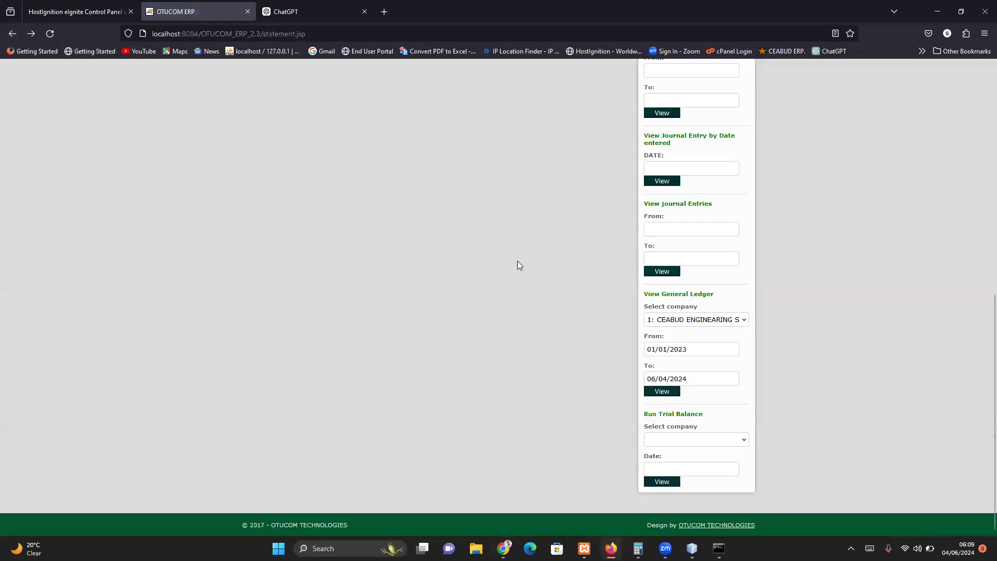
scroll(517, 261, up, 10)
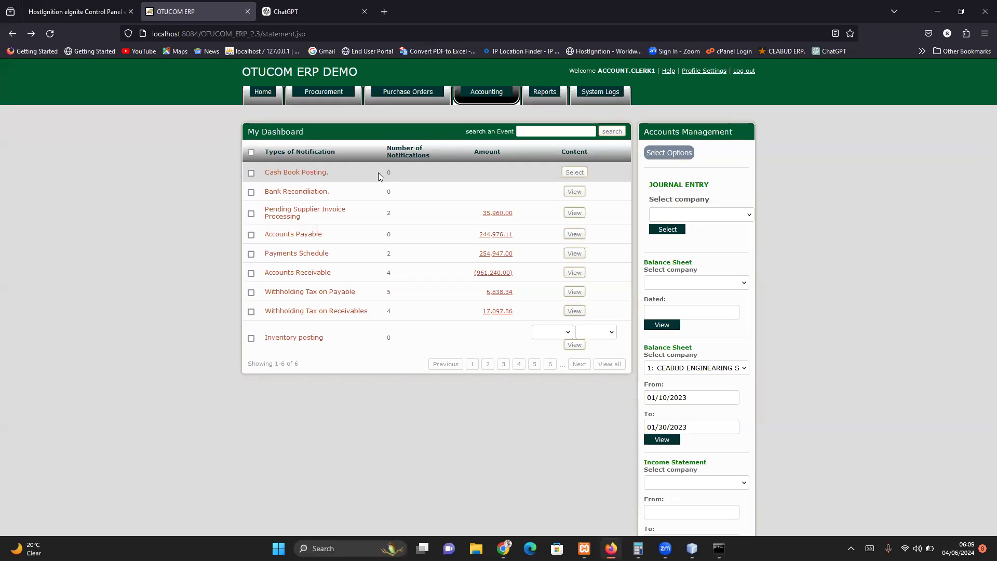
click(670, 152)
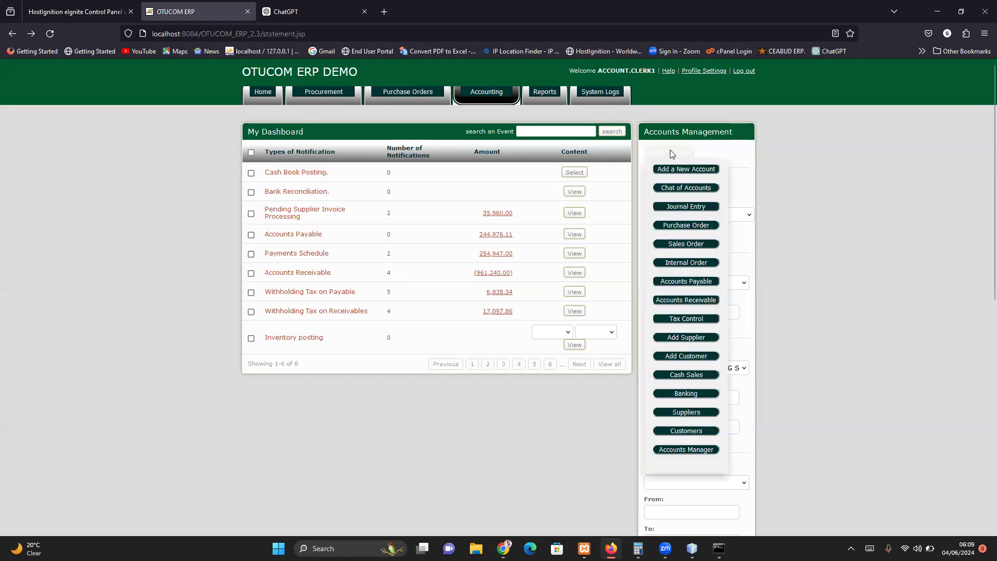
click(678, 431)
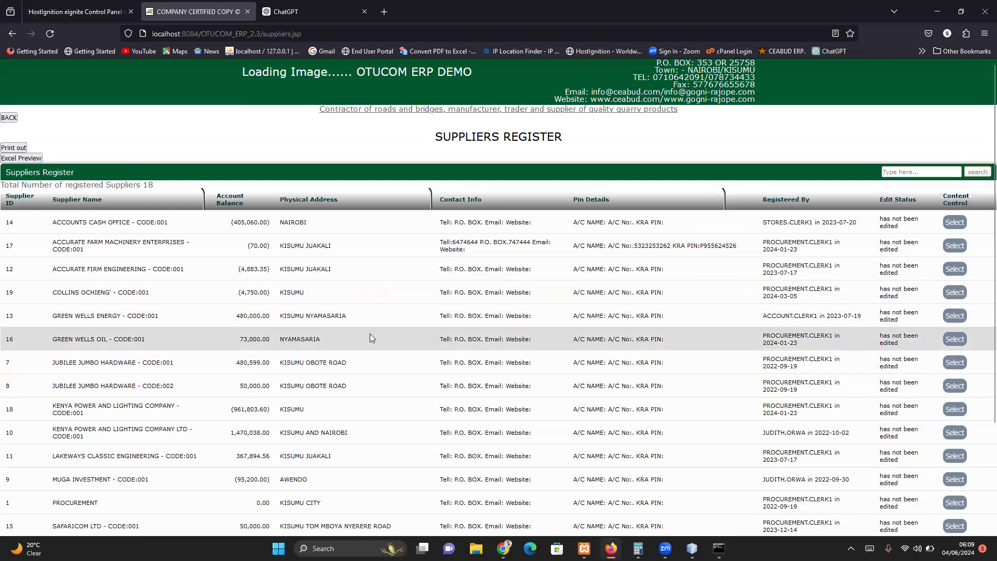
View the accounts payable statement of GREEN WELLS ENERGY and return to the suppliers register
mouse_move(967, 314)
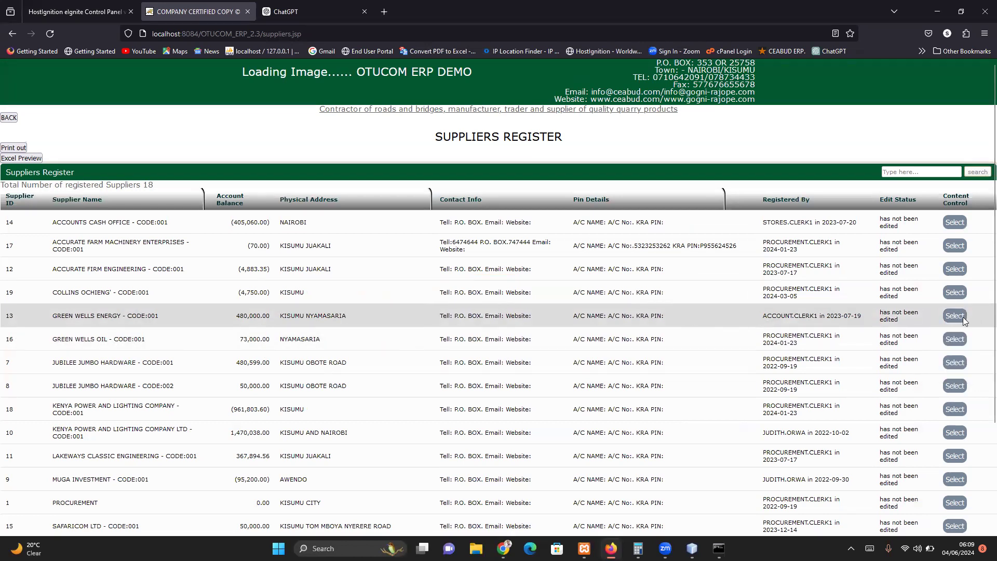
click(978, 399)
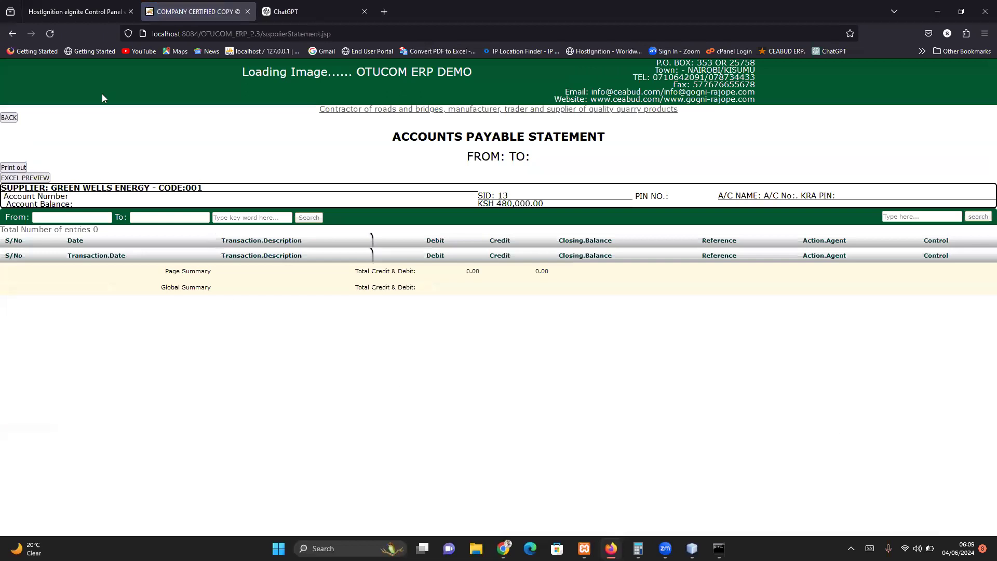
click(12, 35)
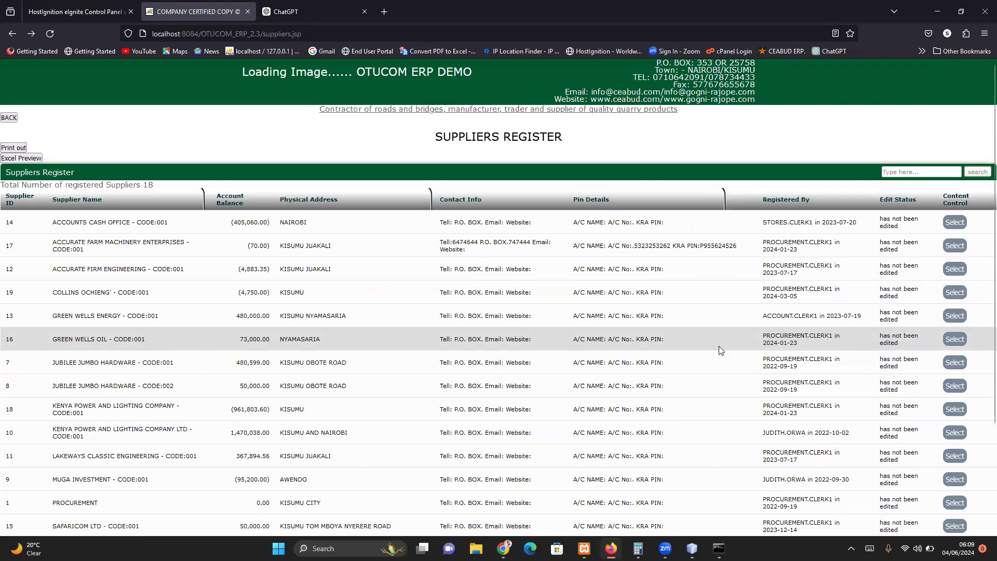
Examine the diesel payment and invoice entries on the GREEN WELLS OIL accounts payable statement and return to the suppliers register
mouse_move(955, 345)
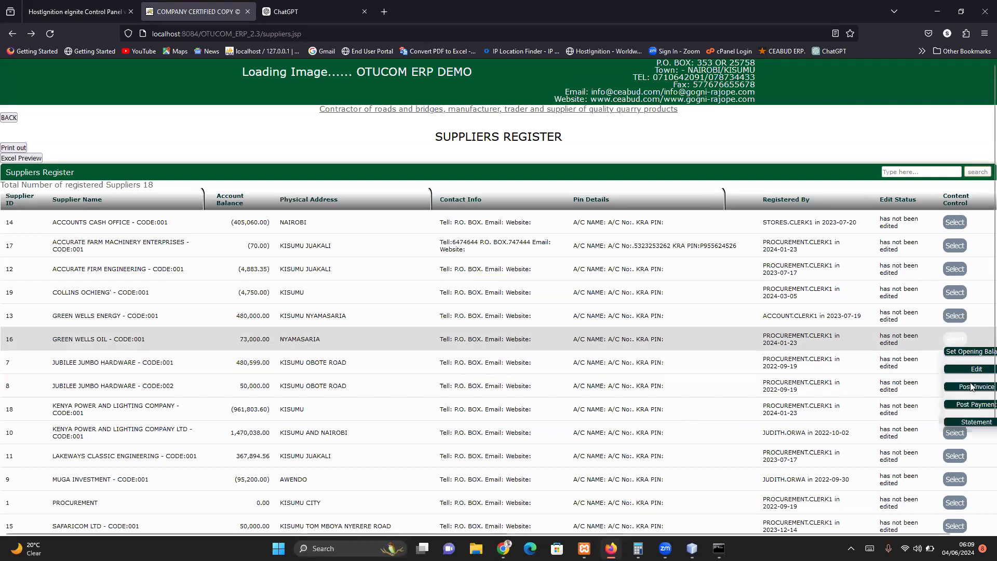
click(960, 423)
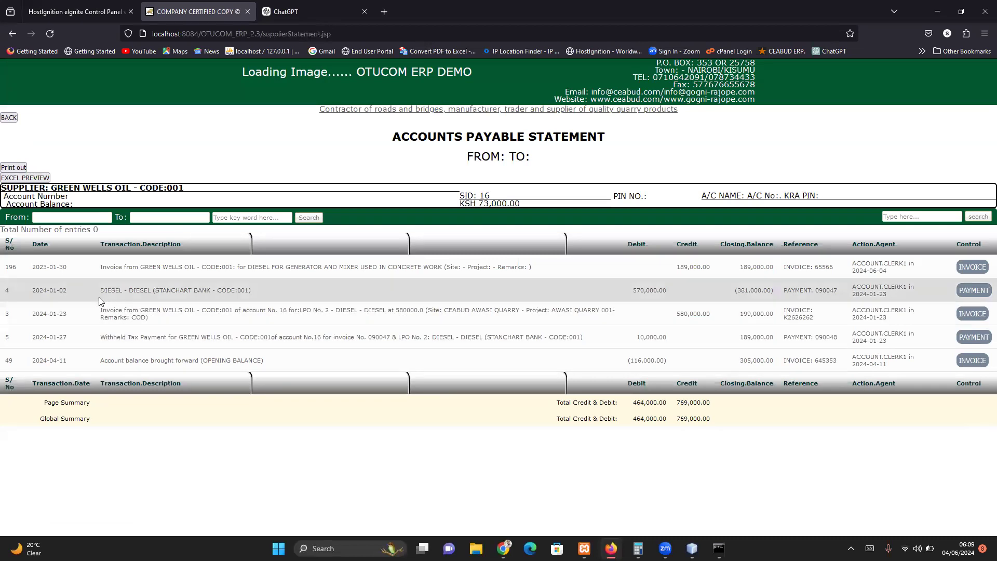
drag(97, 295, 232, 302)
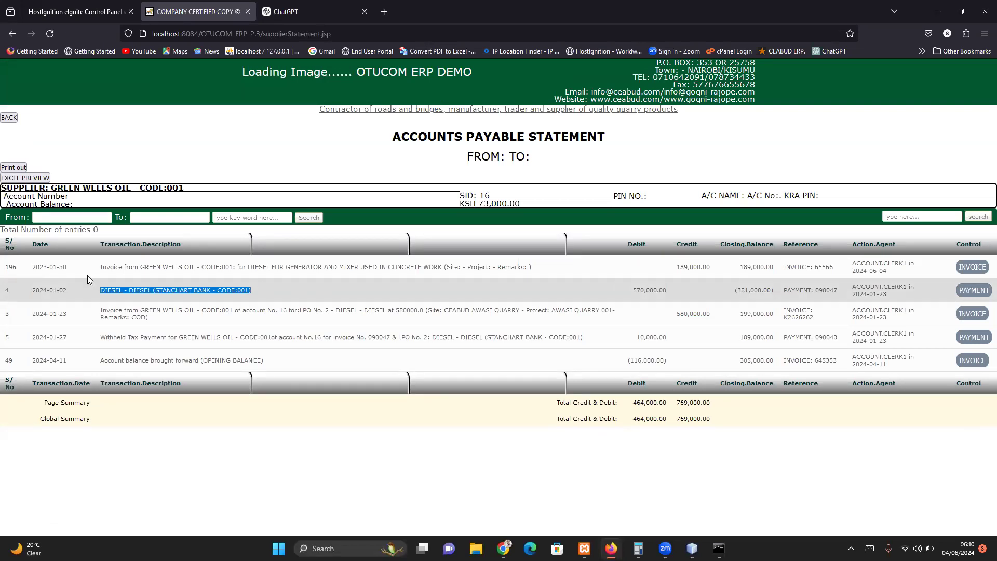
drag(100, 267, 346, 275)
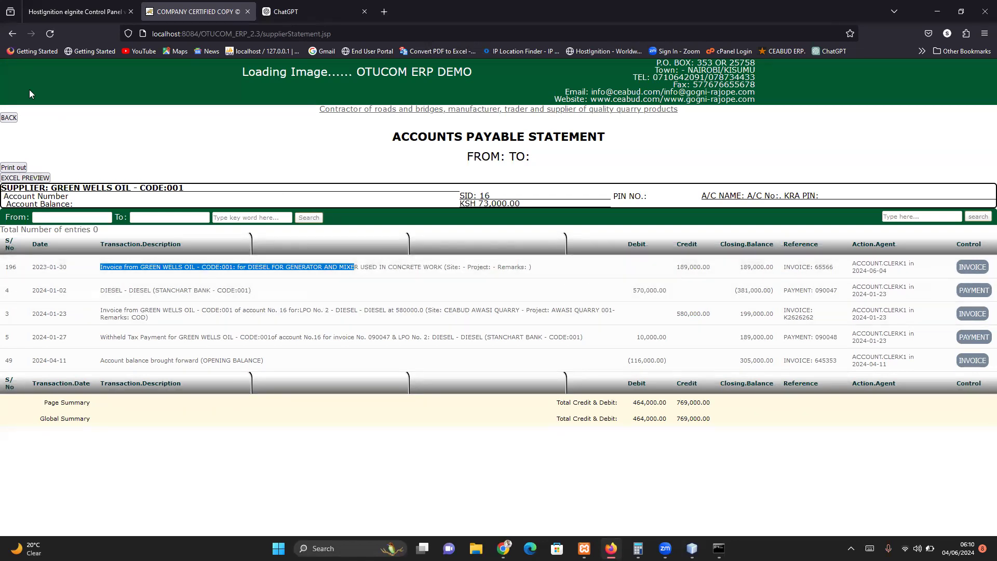
click(12, 34)
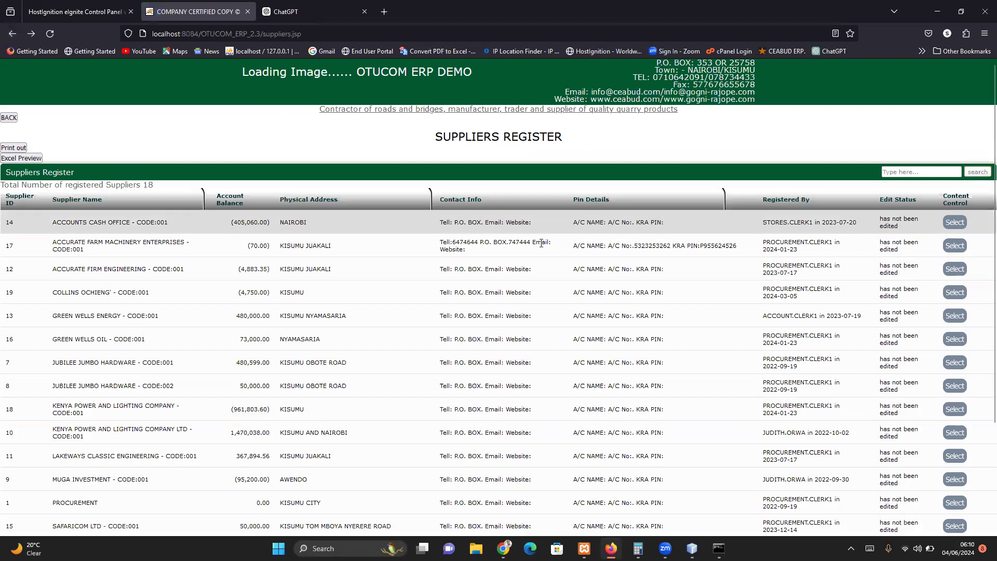
click(30, 34)
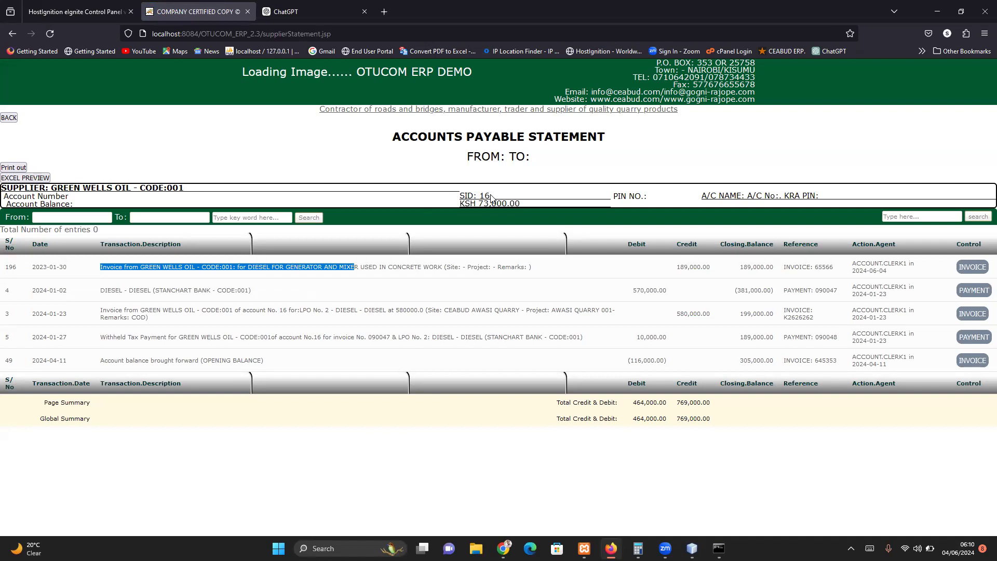
click(16, 37)
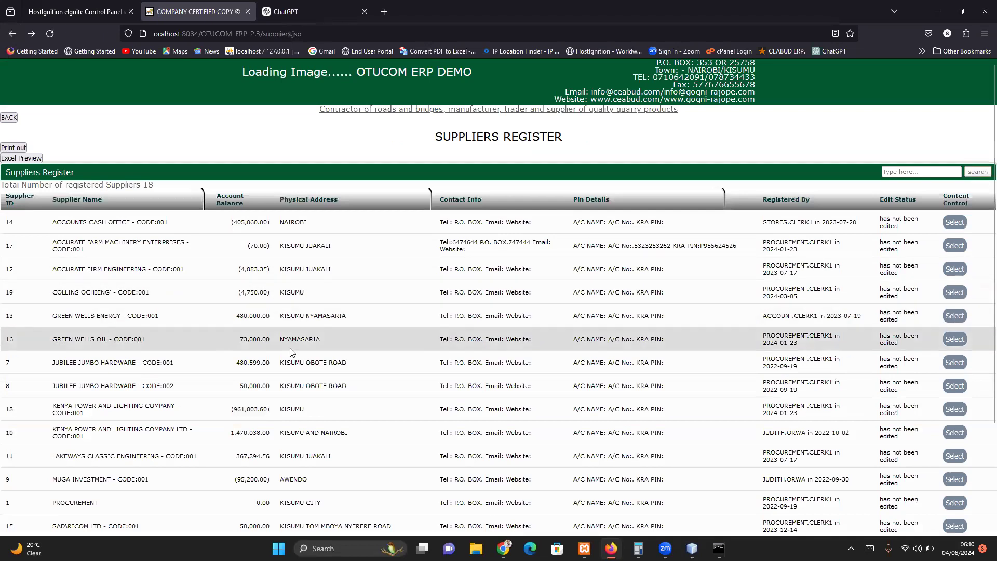
Start a payment on account to GREEN WELLS OIL, dated 01/30/2023 with cheque number 655T555
click(946, 340)
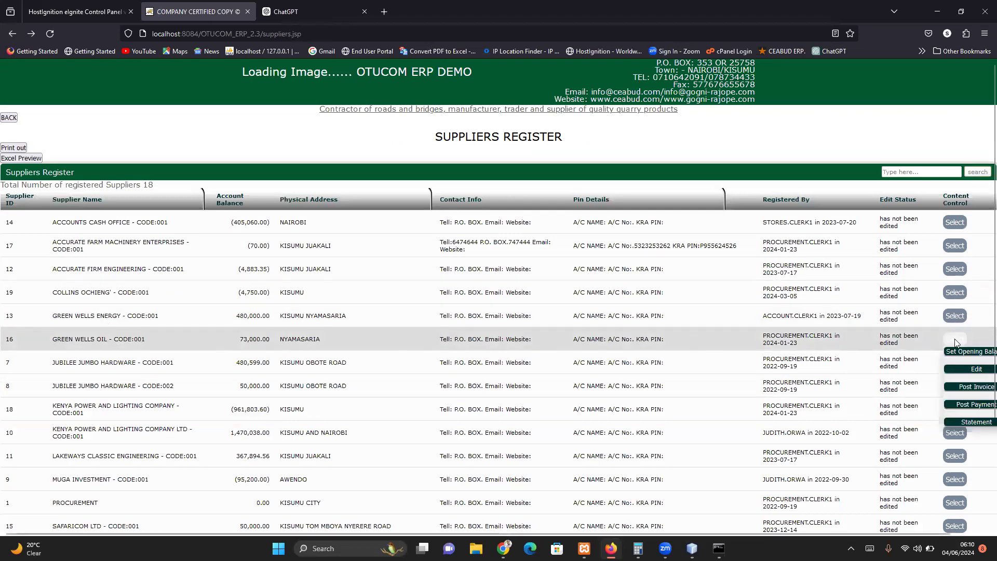
click(963, 405)
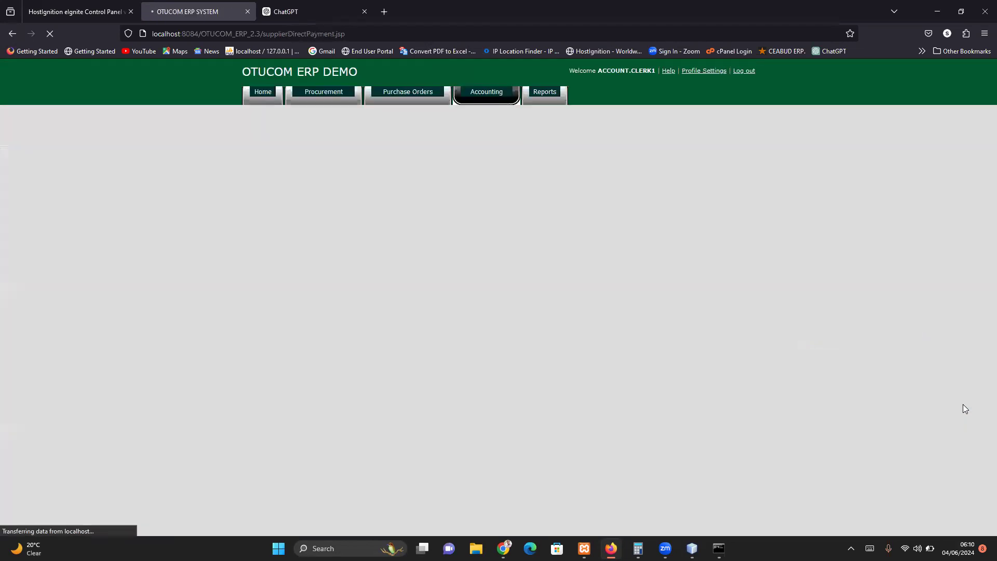
click(518, 200)
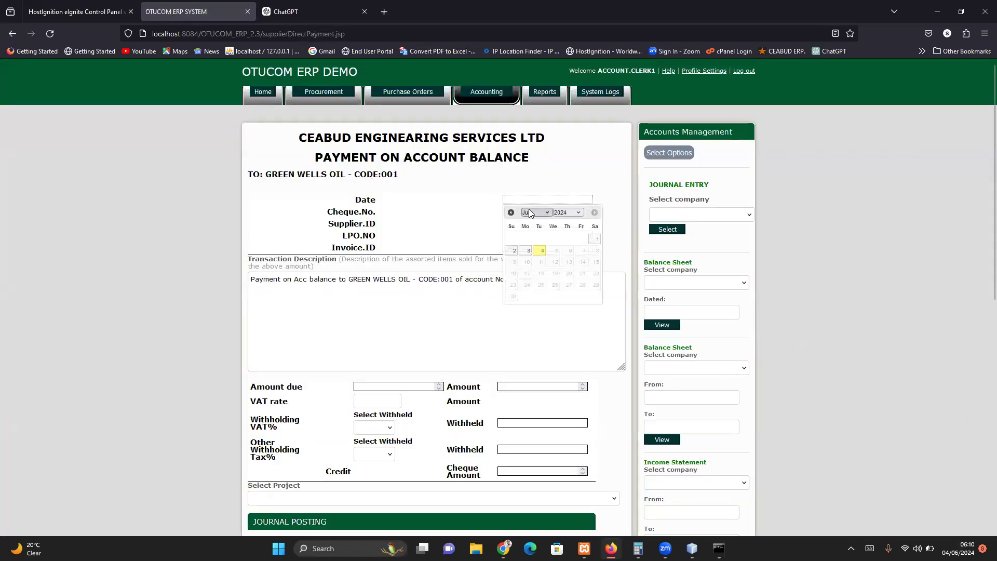
click(566, 213)
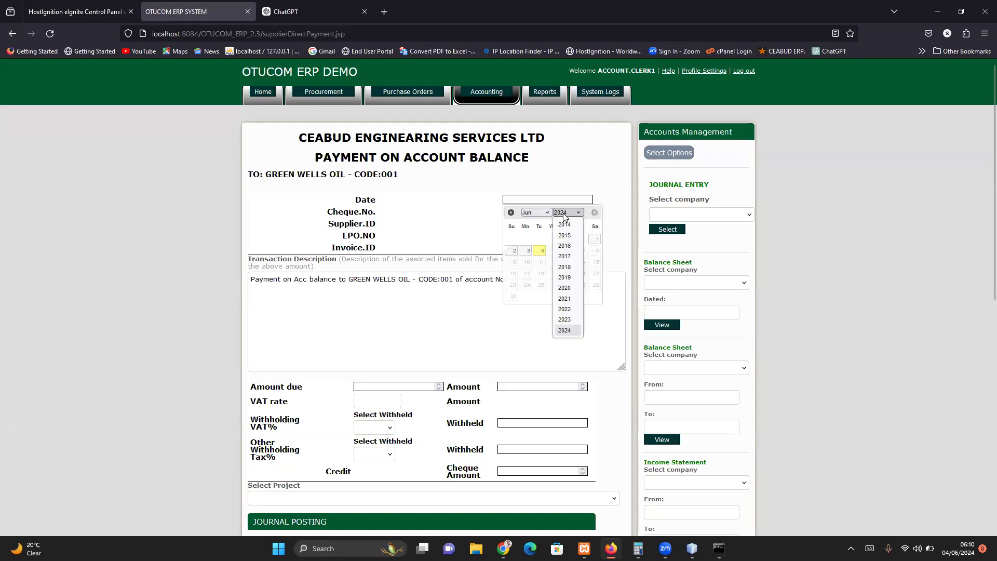
click(564, 319)
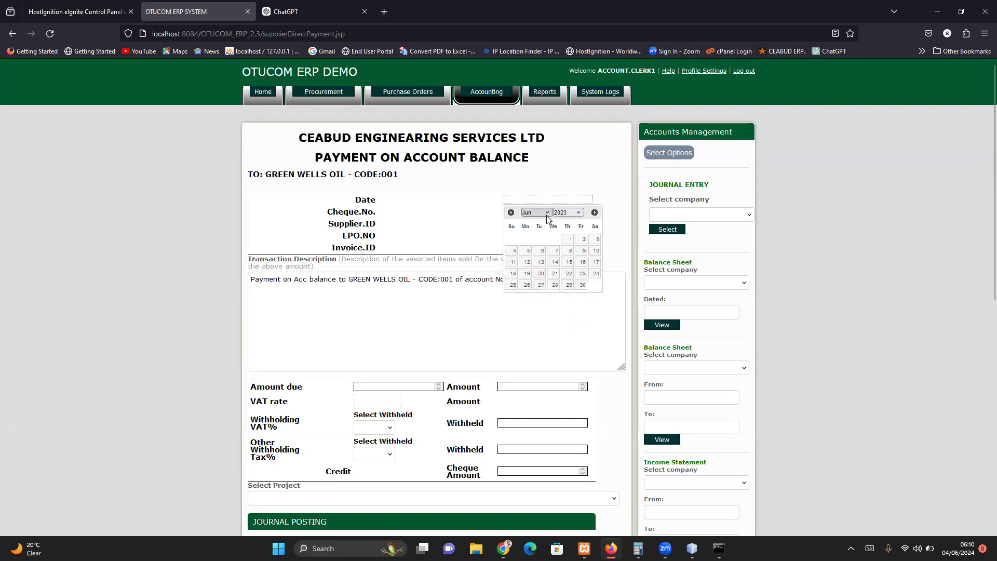
click(547, 213)
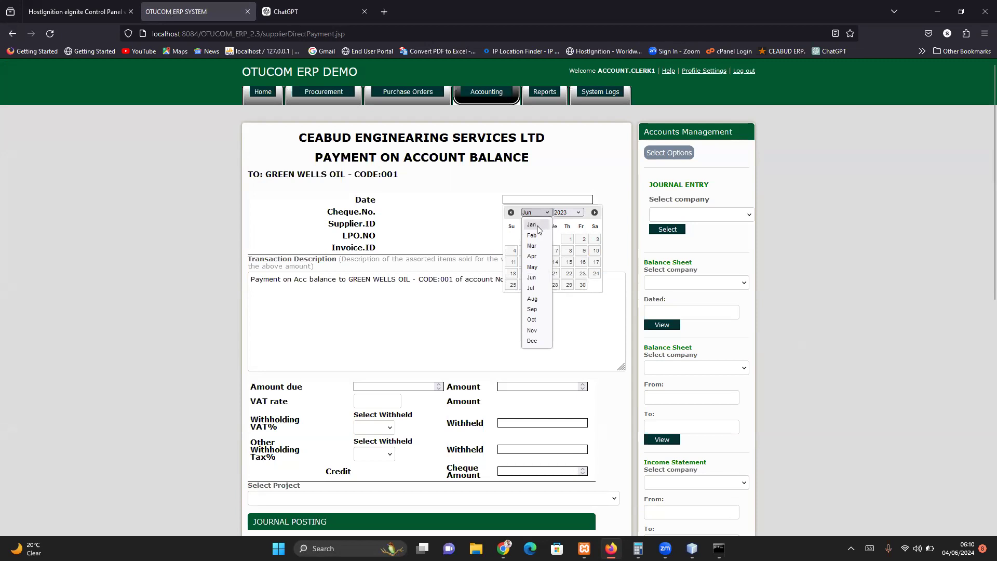
click(540, 229)
click(524, 285)
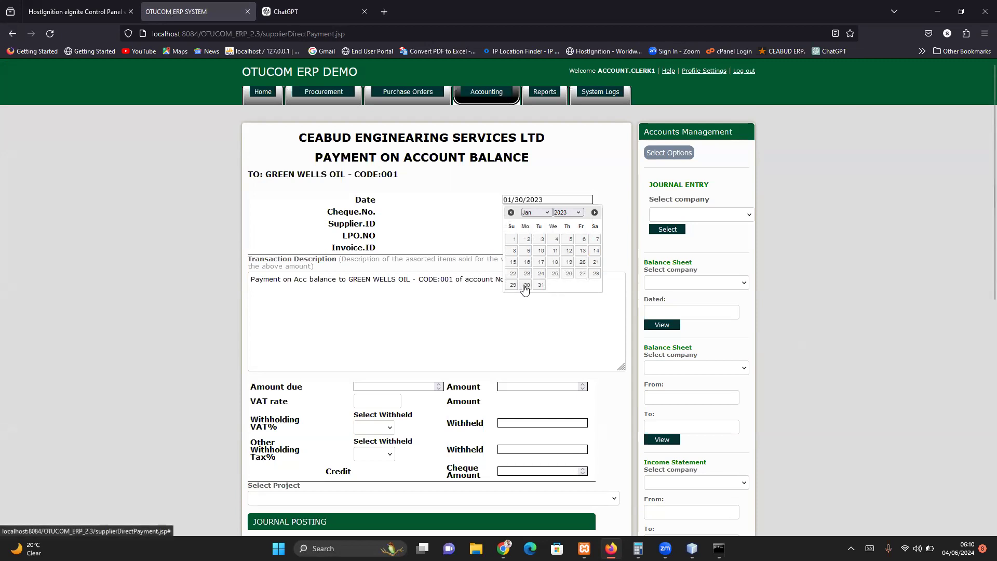
click(513, 212)
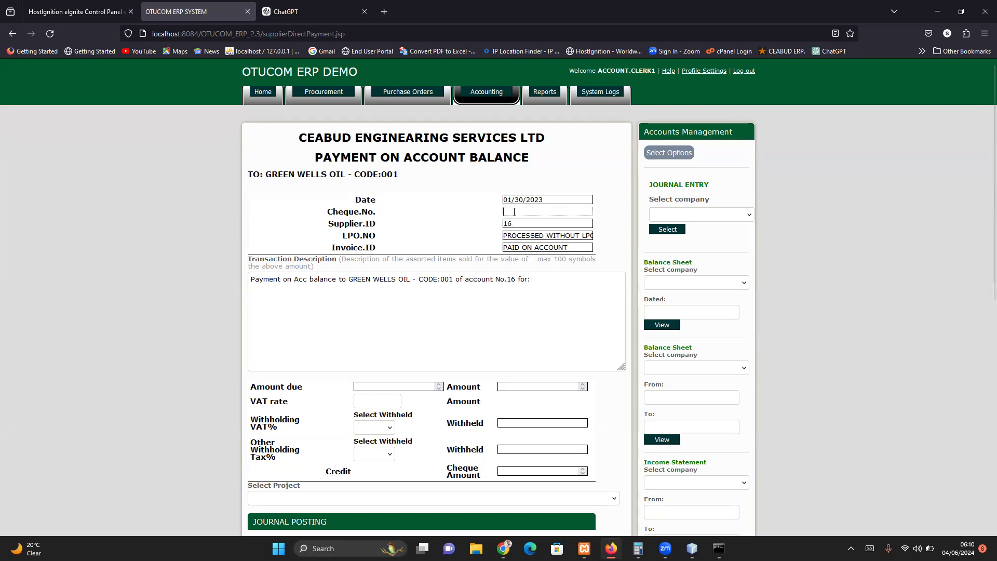
text(65ST555)
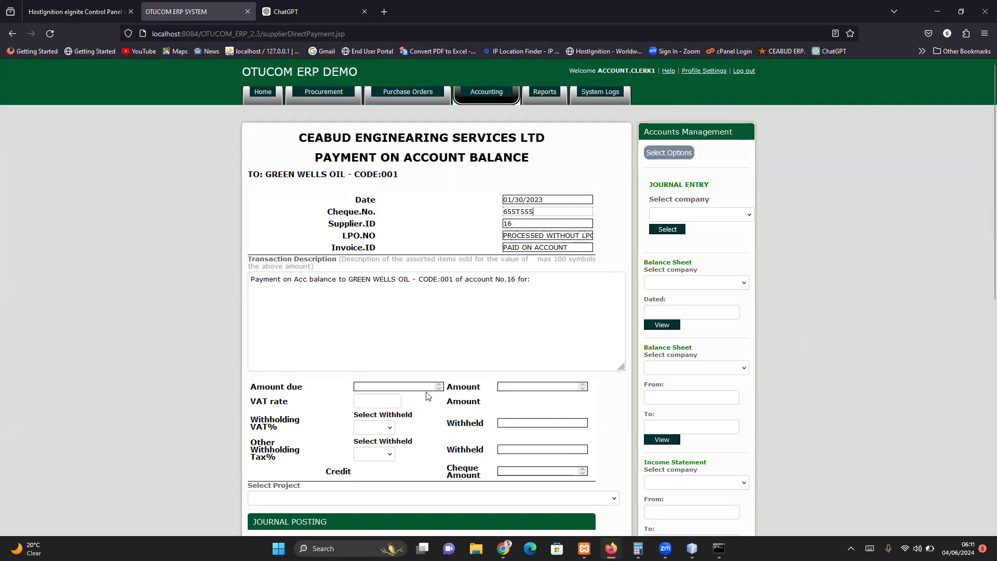
Set the payment's amount due and amount to 116000, with a VAT rate of 16
click(410, 384)
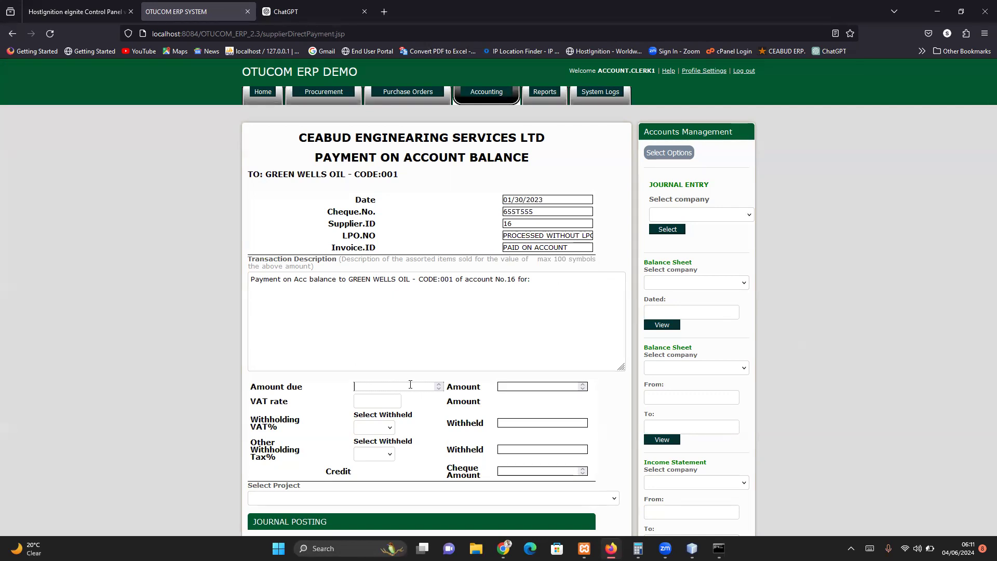
text(11)
key(BackSpace)
text(6000)
click(542, 384)
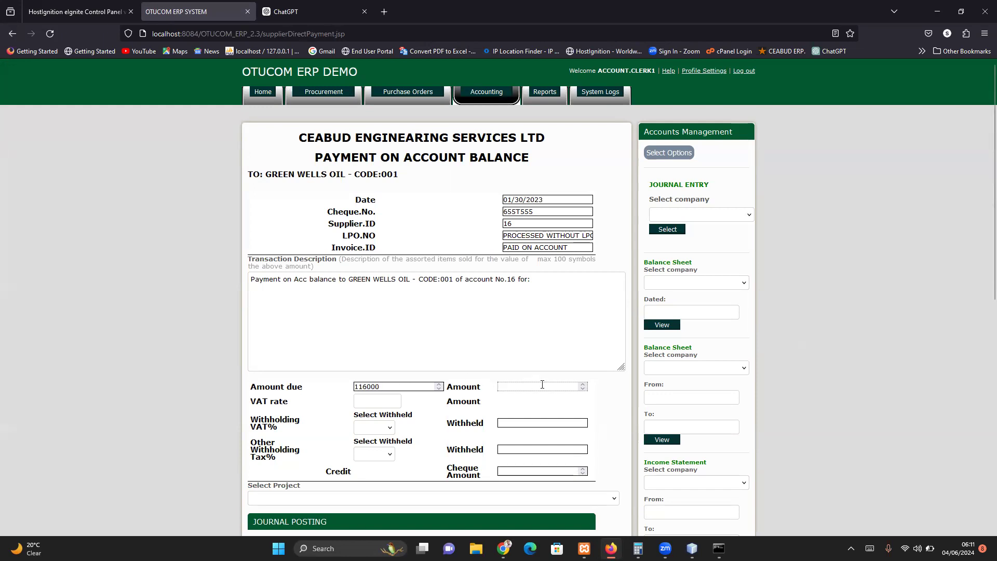
text(1)
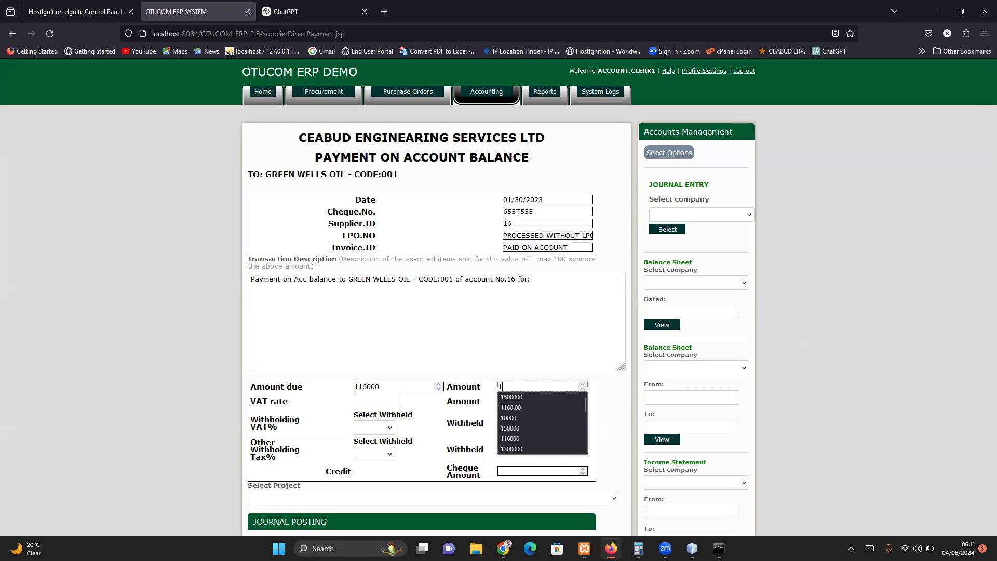
text(16000)
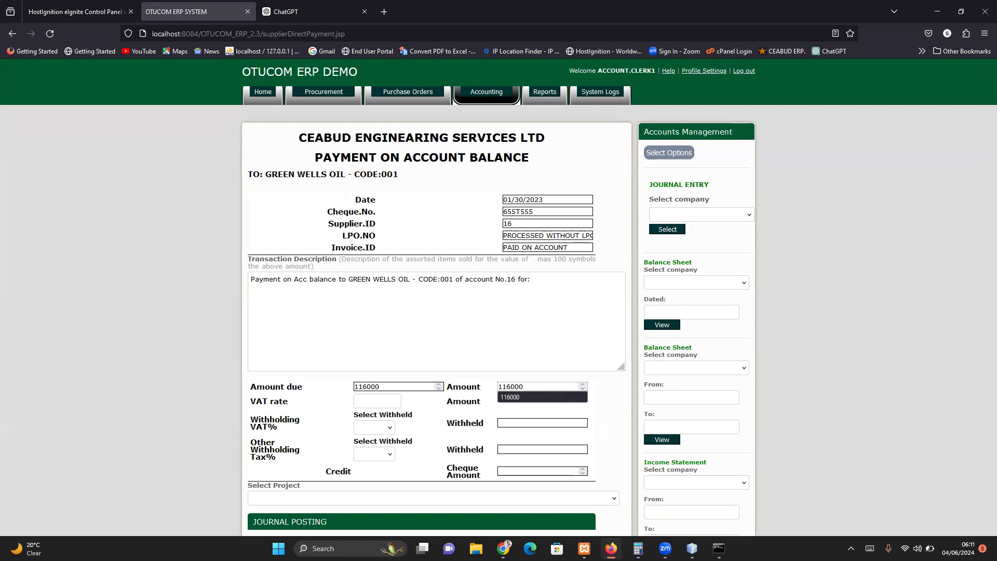
click(370, 400)
text(16)
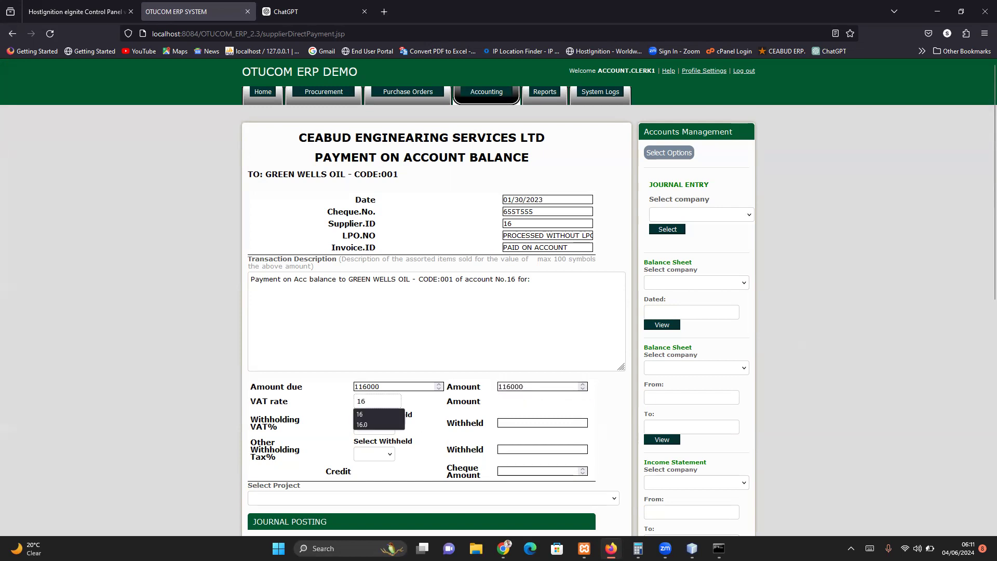
click(437, 407)
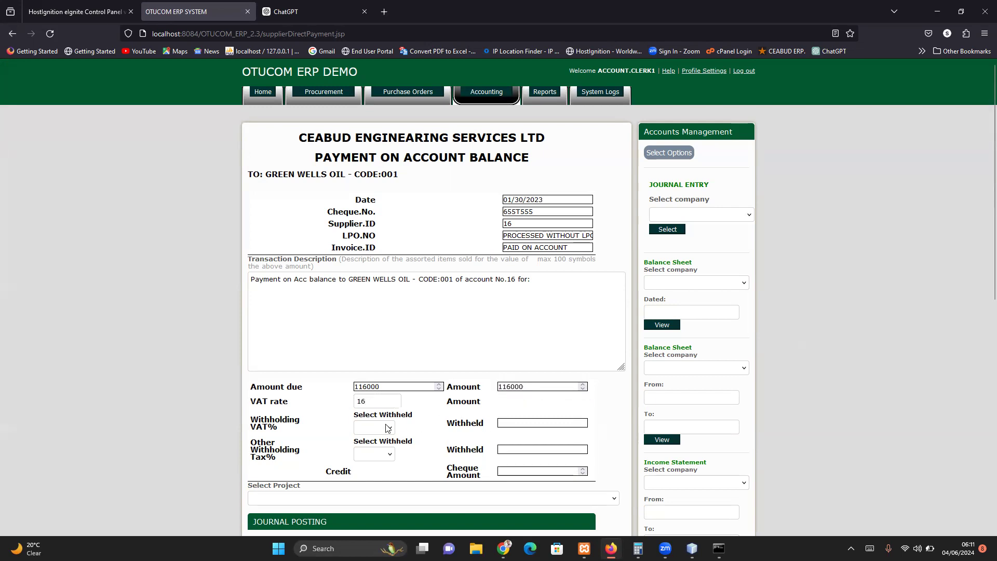
Set withholding VAT and other withholding tax to 0% EXEMPTED TAX and fill in the calculated withheld and cheque amounts
click(375, 429)
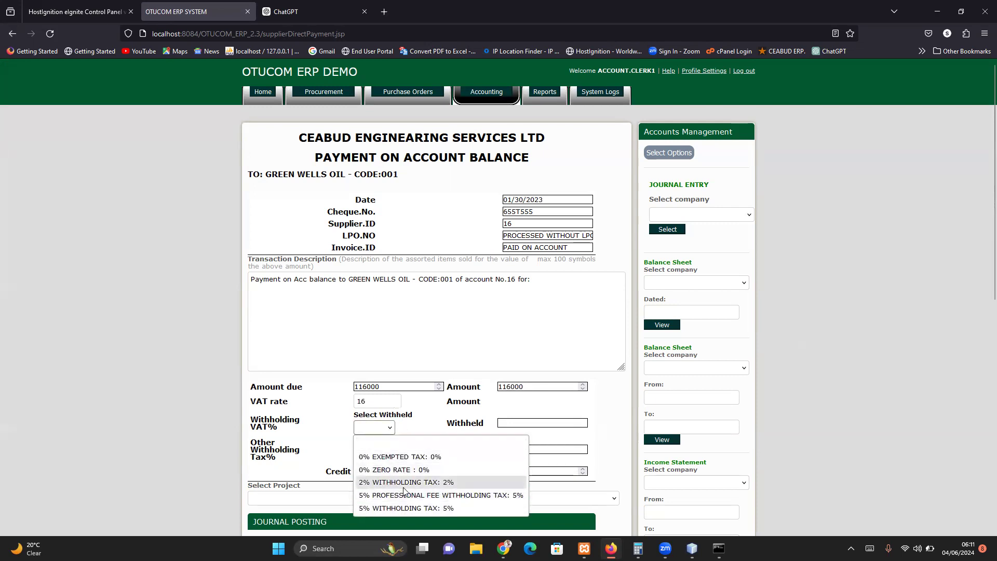
click(401, 458)
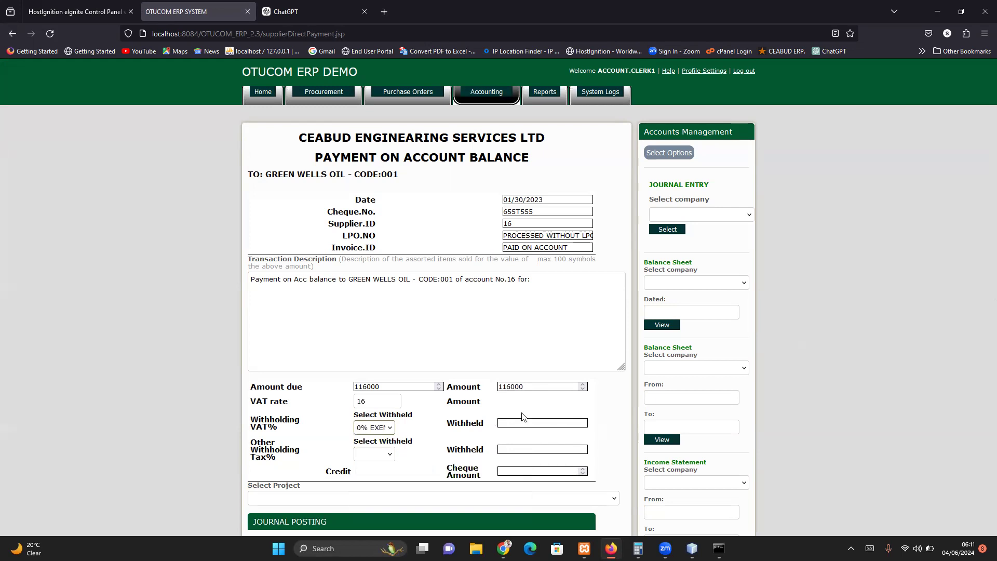
click(389, 454)
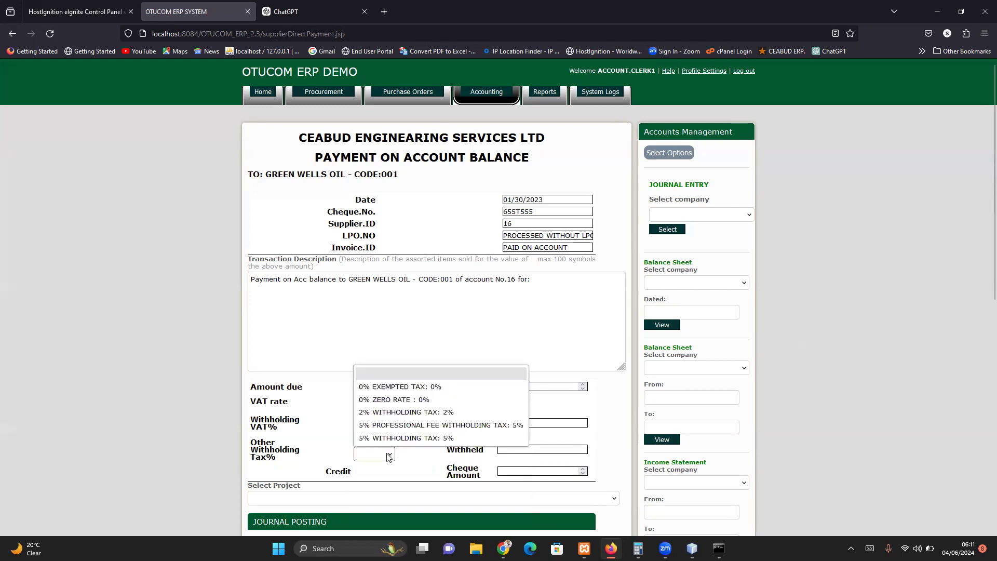
click(400, 387)
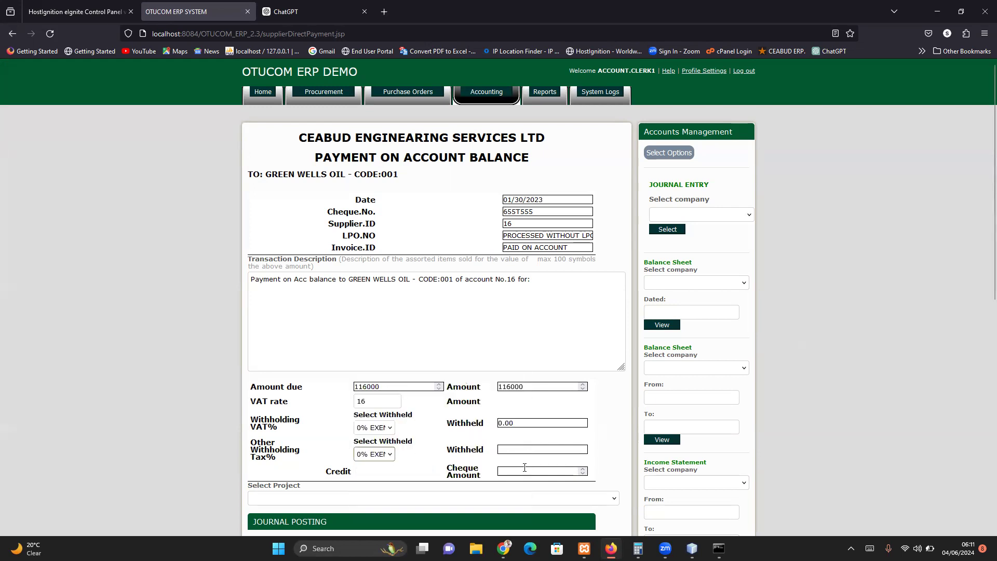
click(528, 446)
click(528, 471)
Assign the payment to the AWASI QUARRY 001: CEABUD AWASI QUARRY PROJECT and set its payment mode to CHEQUE
scroll(473, 503, down, 3)
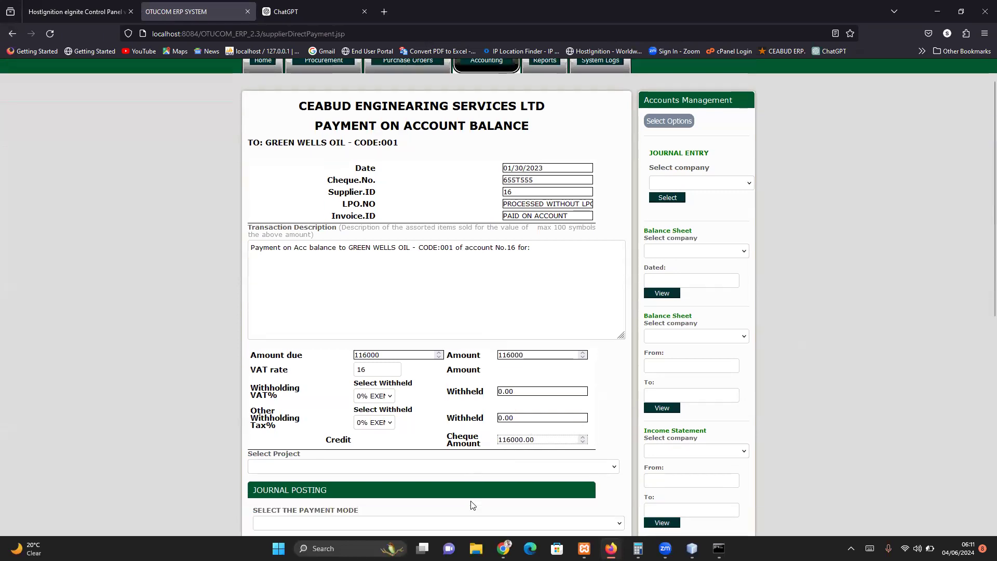
click(440, 318)
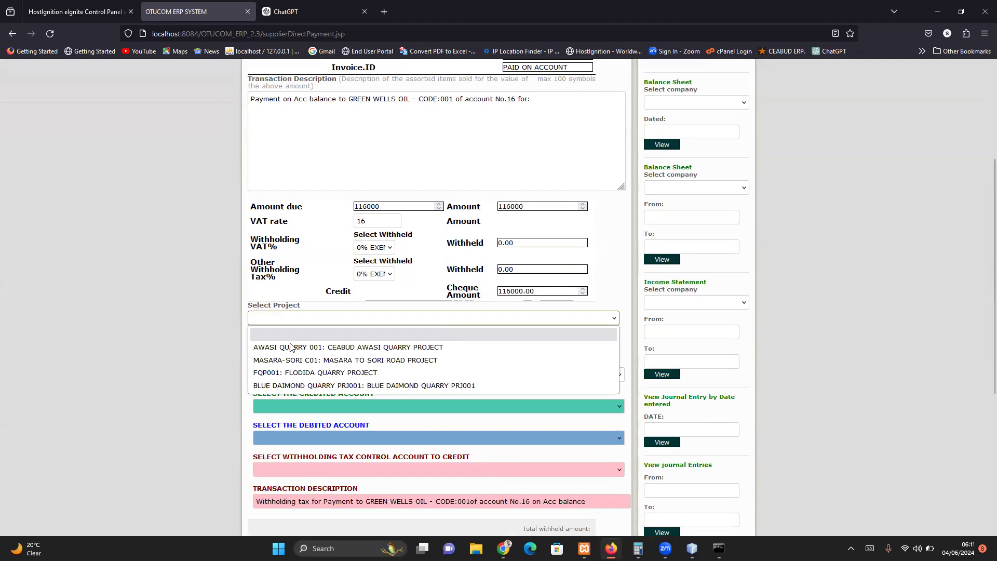
click(271, 348)
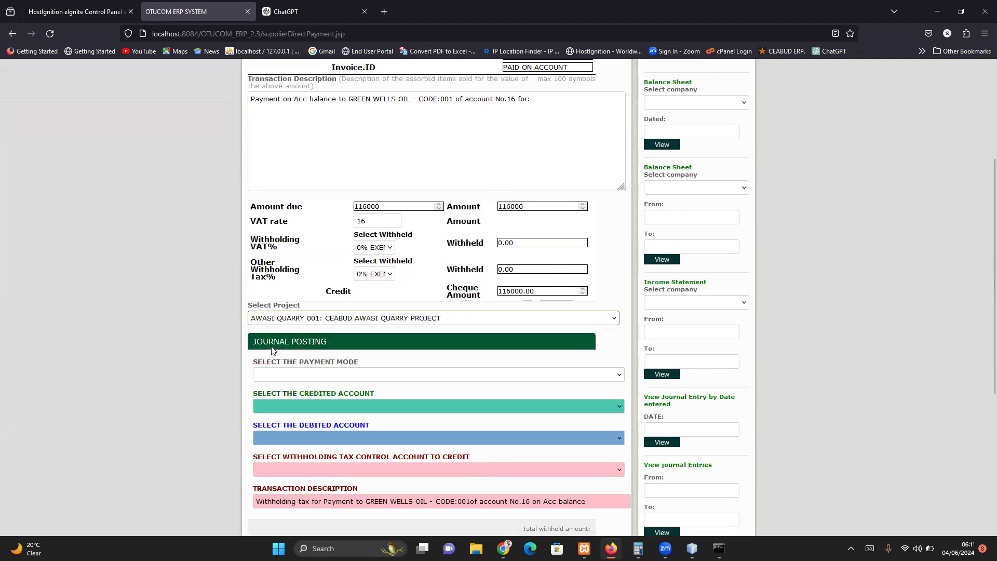
click(379, 374)
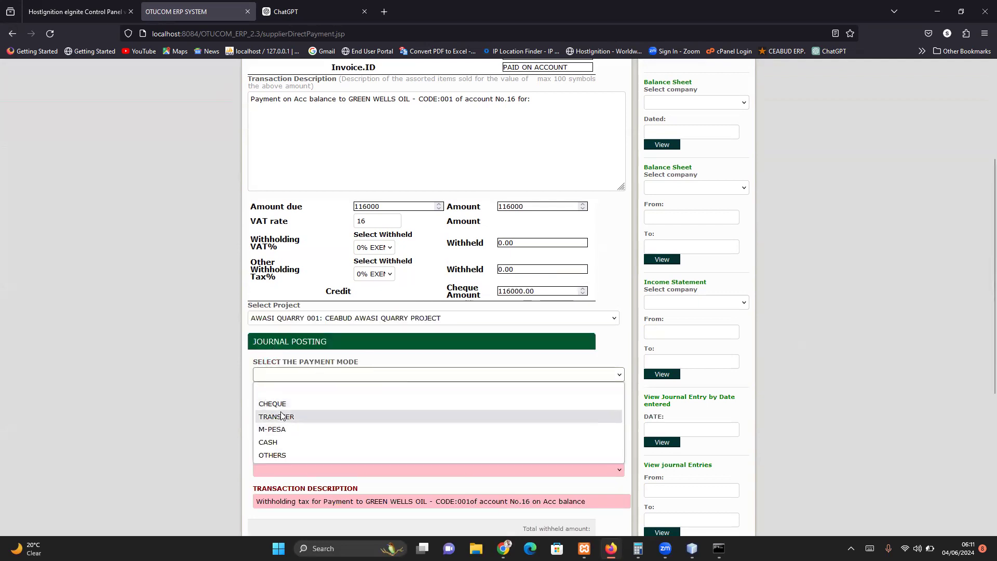
click(280, 408)
Set the journal accounts: credit STANCHART BANK, debit ACCOUNTS PAYABLE, and use WITHHOLDING TAX CONTROL ON ACCOUNTS PAYABLE for withholding tax, all CODE:001
scroll(391, 402, down, 2)
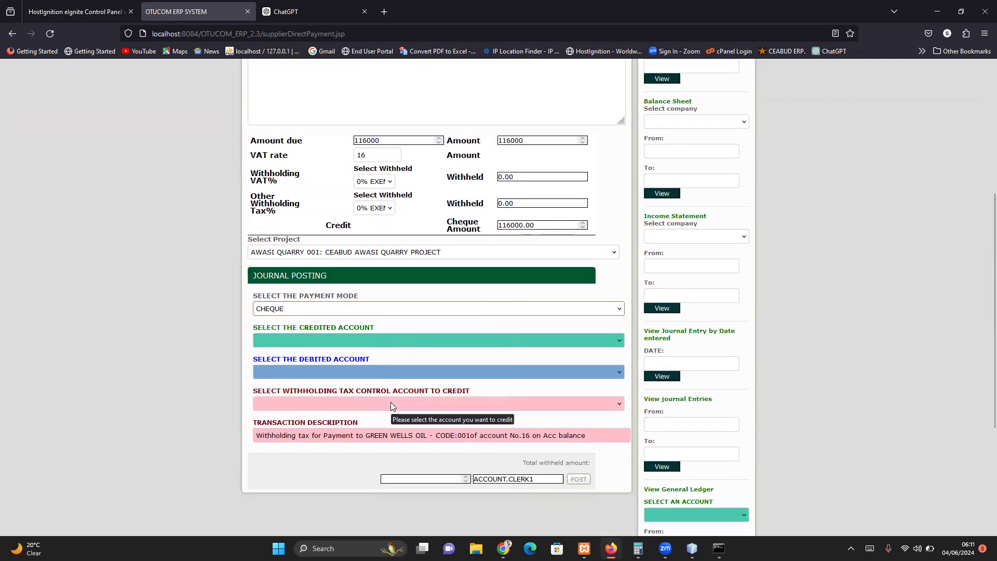
click(394, 338)
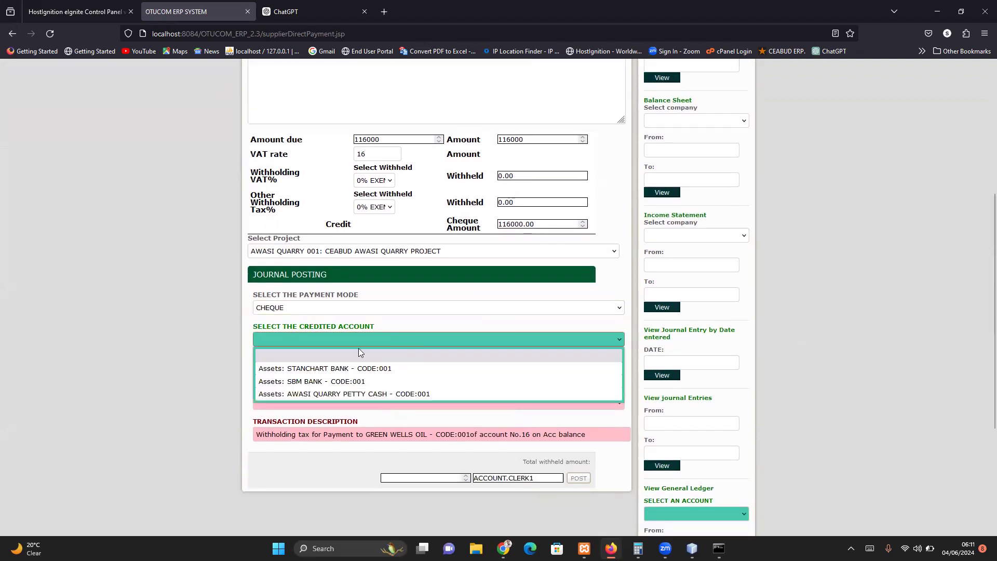
click(304, 369)
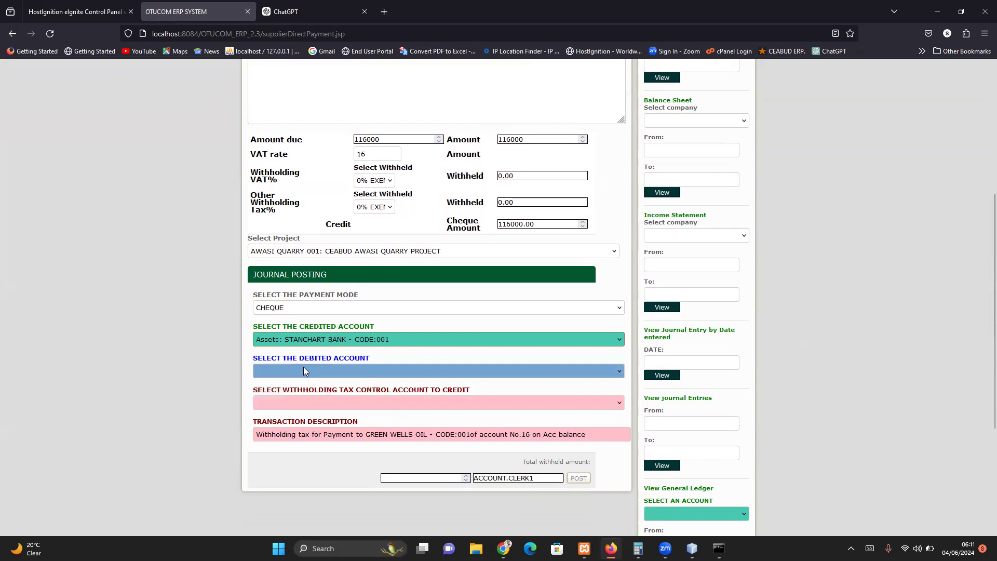
click(320, 372)
click(349, 400)
click(315, 403)
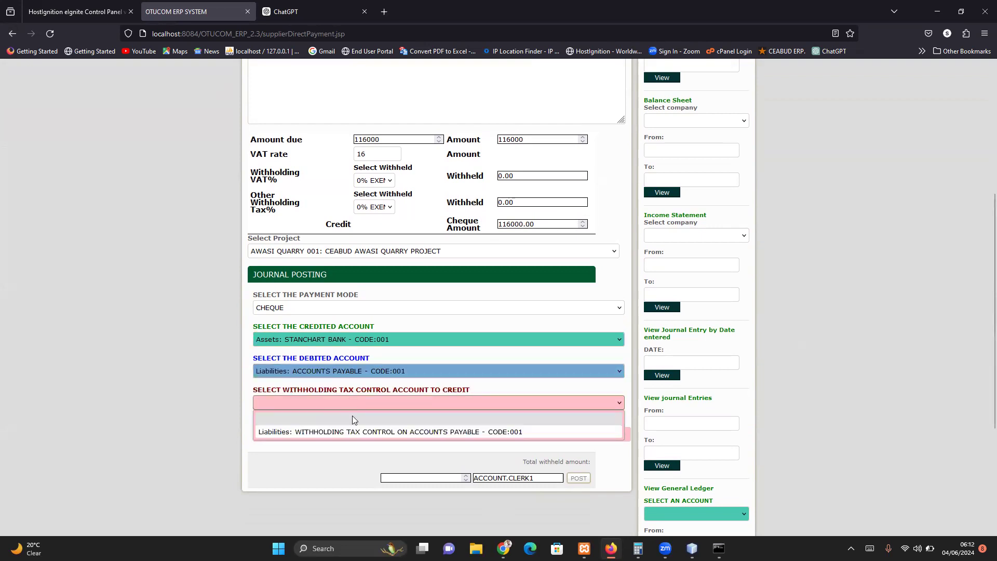
click(355, 432)
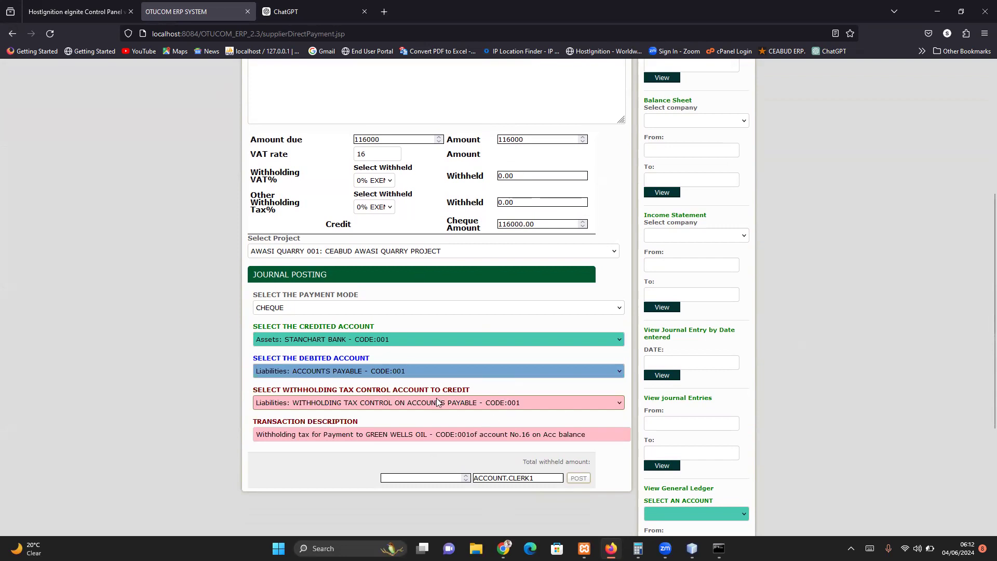
Fill in the calculated total of 116000.00, post the GREEN WELLS OIL payment, and check its posted debit amount
click(428, 477)
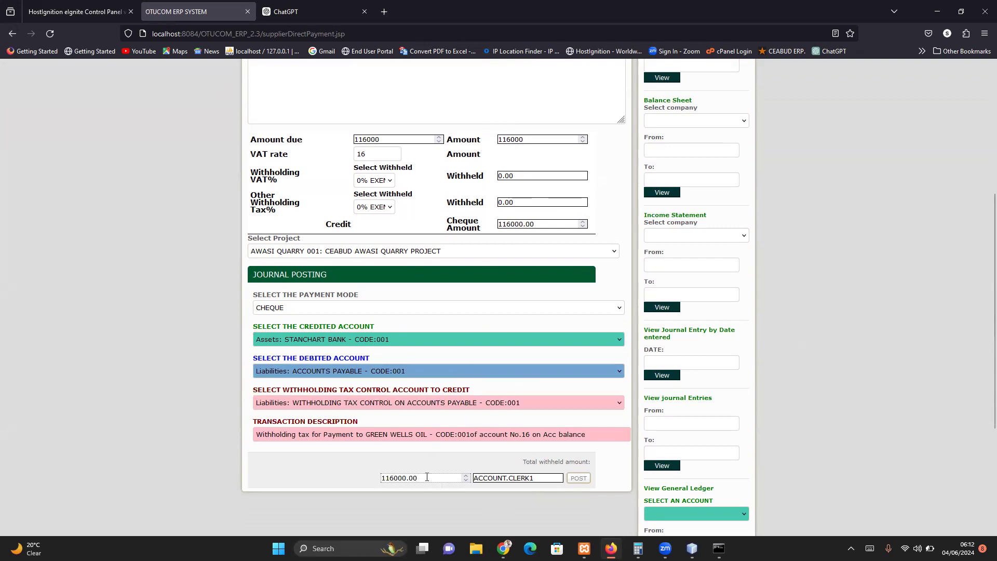
click(579, 478)
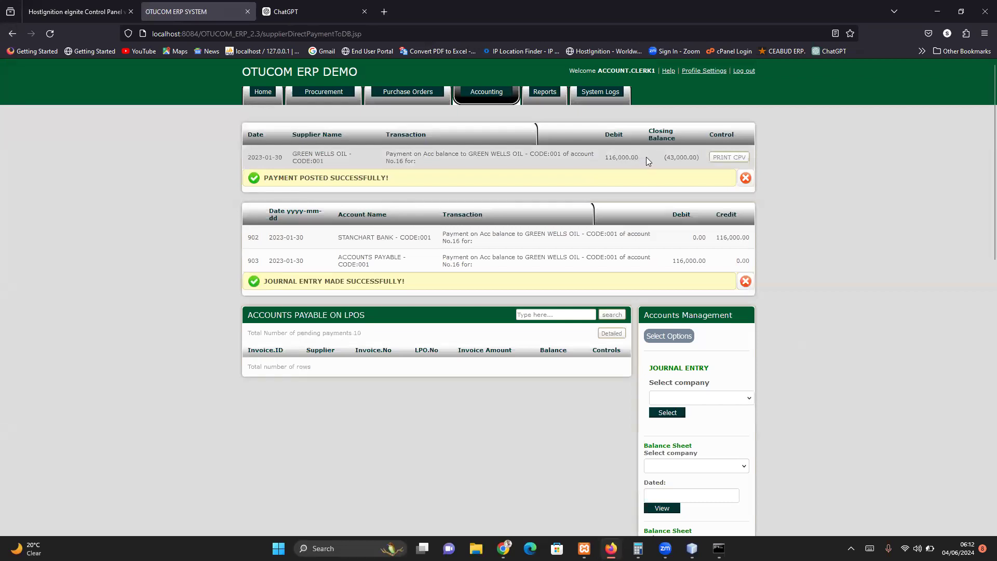
drag(648, 161, 618, 159)
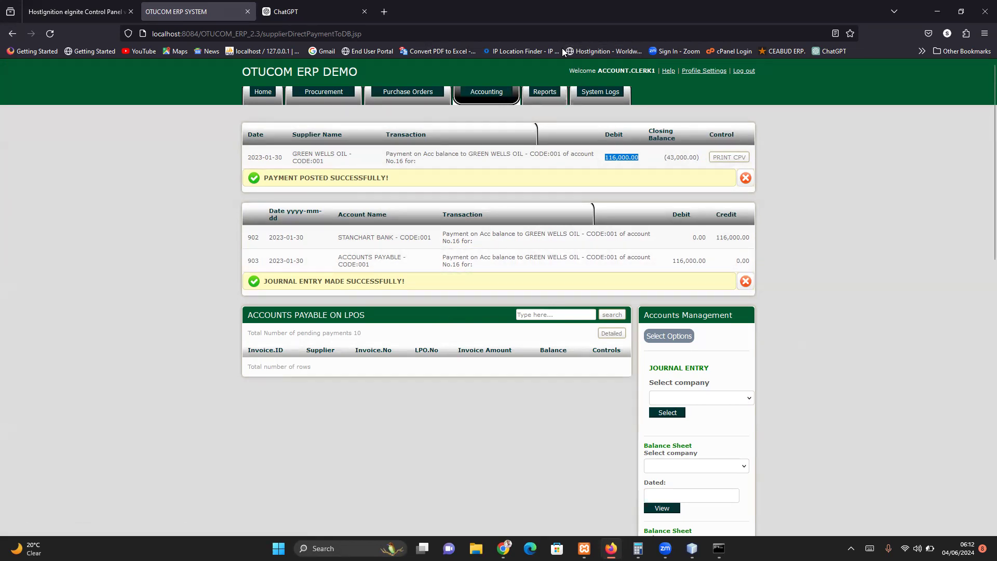
click(799, 28)
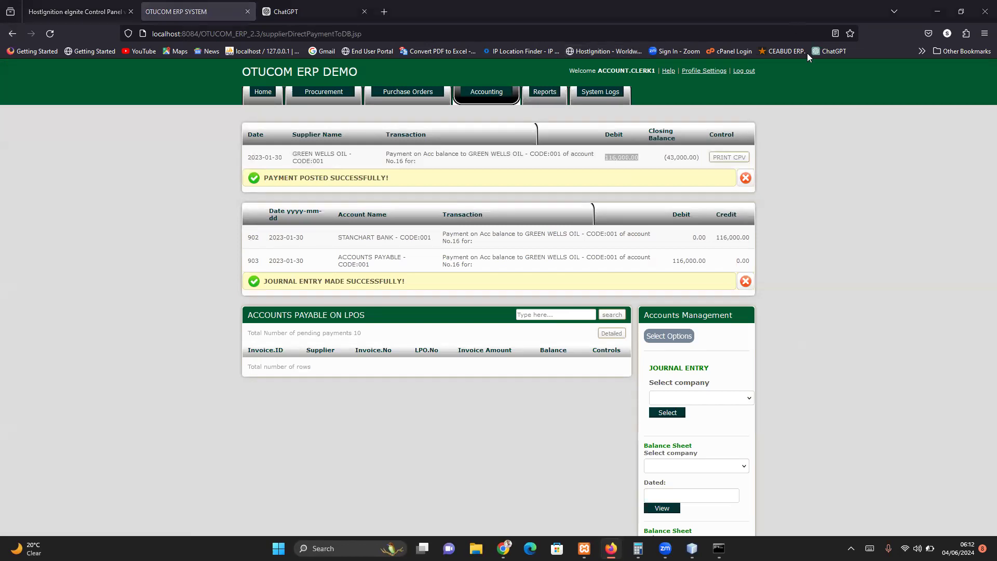